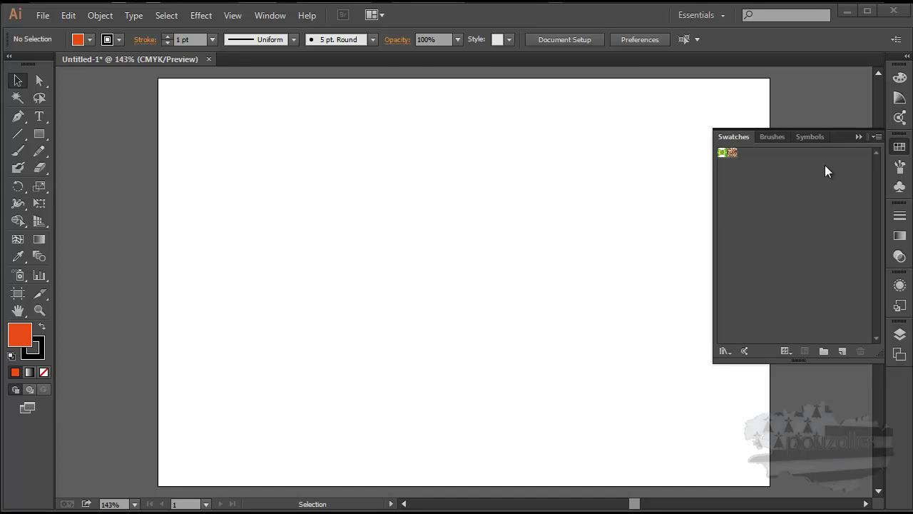
Step: Filter the Swatches panel through Color Groups and Pattern Swatches, ending on Show Color Swatches
{"action": "left_click", "coordinate": [858, 136]}
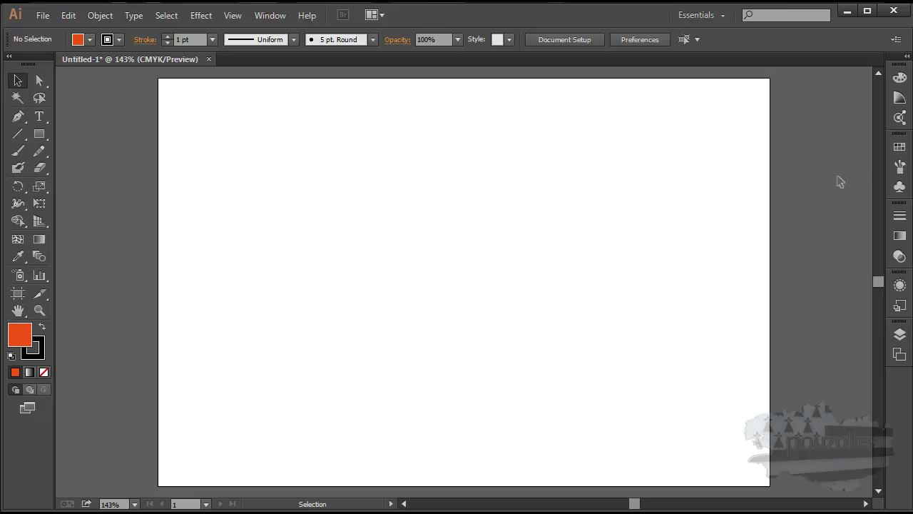
{"action": "left_click", "coordinate": [903, 146]}
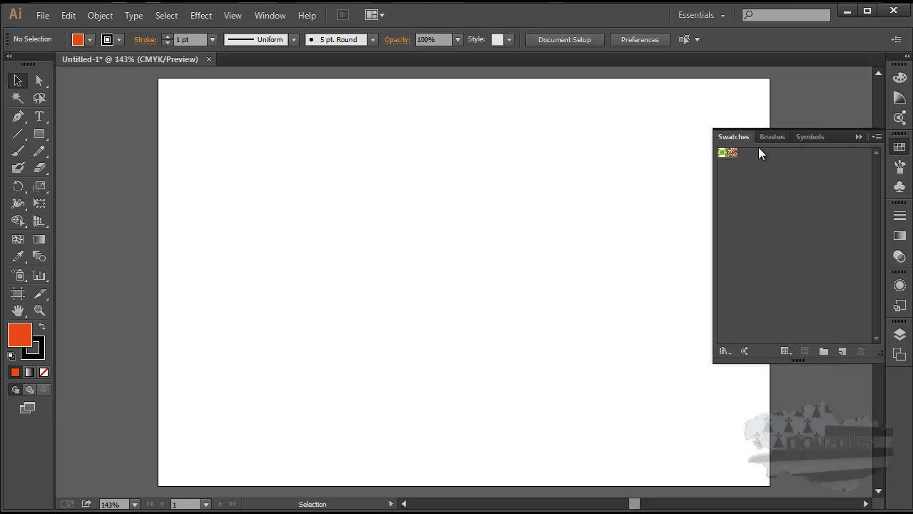
{"action": "left_click", "coordinate": [785, 351]}
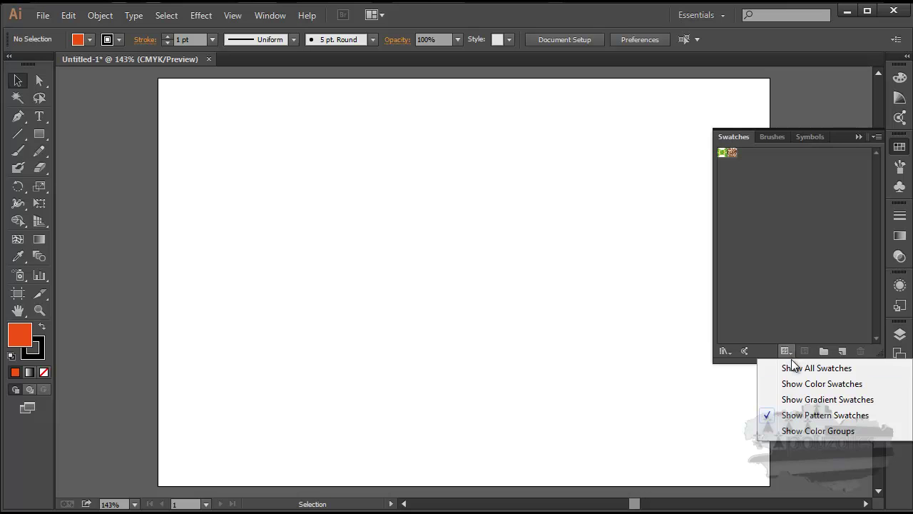
{"action": "left_click", "coordinate": [806, 430]}
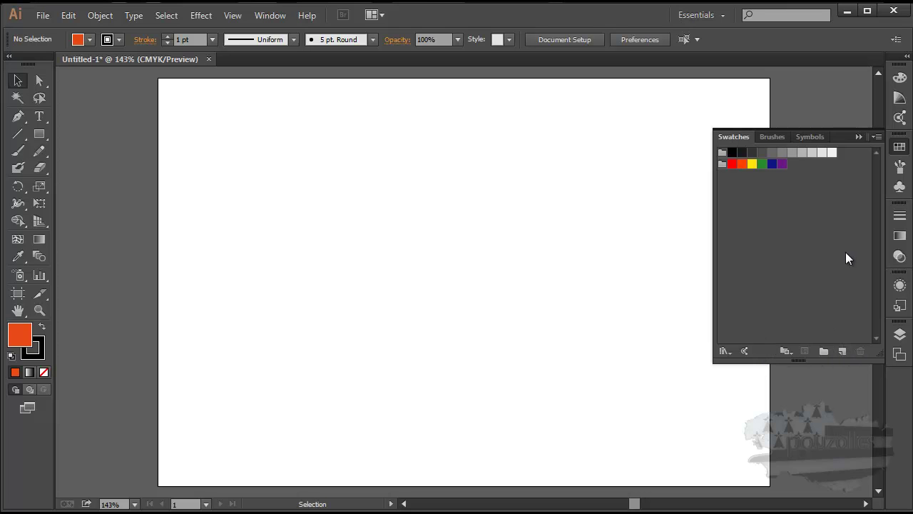
{"action": "left_click", "coordinate": [786, 351]}
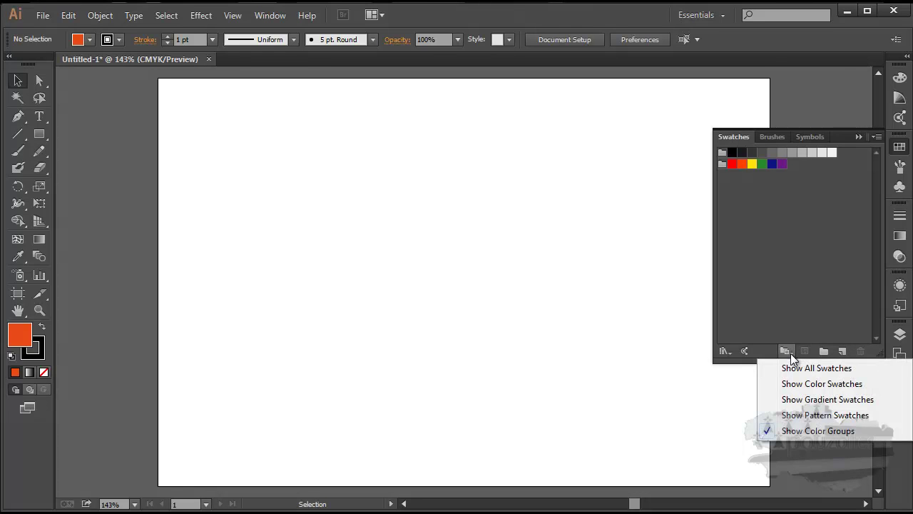
{"action": "left_click", "coordinate": [811, 416]}
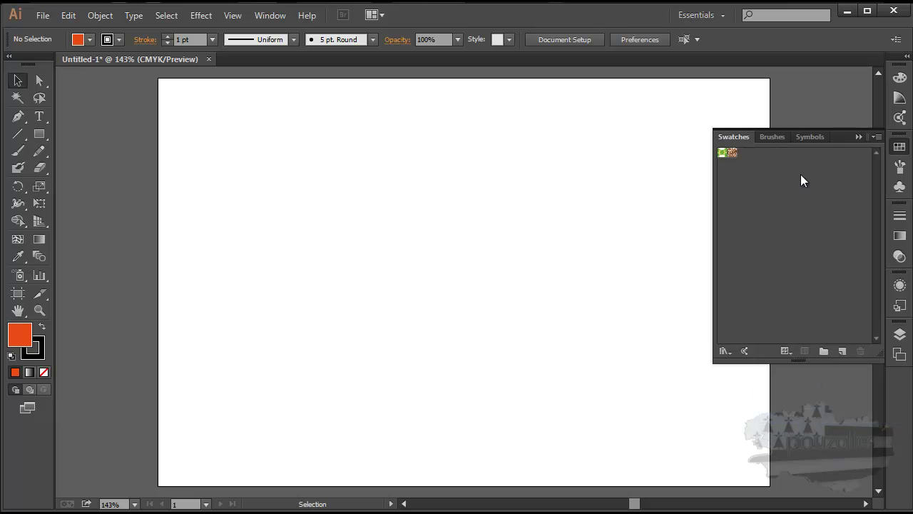
{"action": "left_click", "coordinate": [784, 351]}
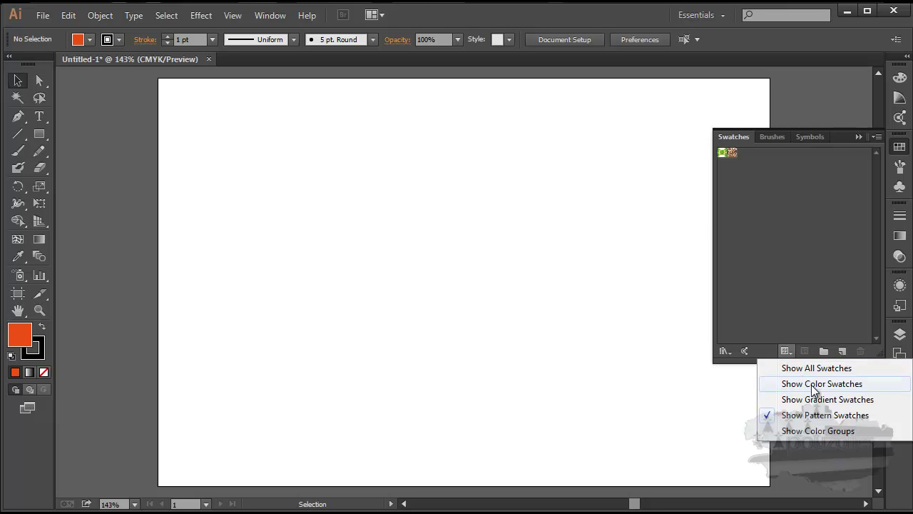
{"action": "left_click", "coordinate": [811, 385]}
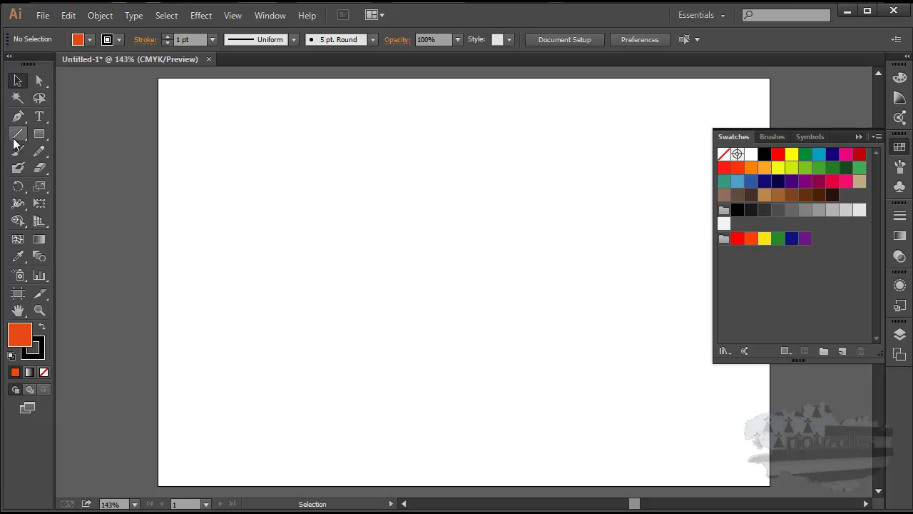
Step: Draw a wide rectangle in the artboard's upper left and fill it with dark red-brown 9B3418
{"action": "left_click_drag", "start_coordinate": [35, 140], "coordinate": [92, 135]}
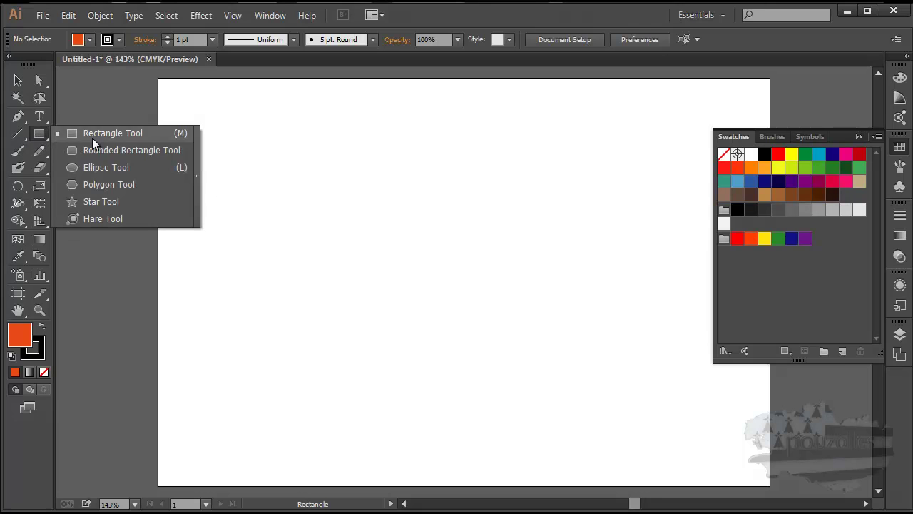
{"action": "left_click_drag", "start_coordinate": [232, 158], "coordinate": [465, 239]}
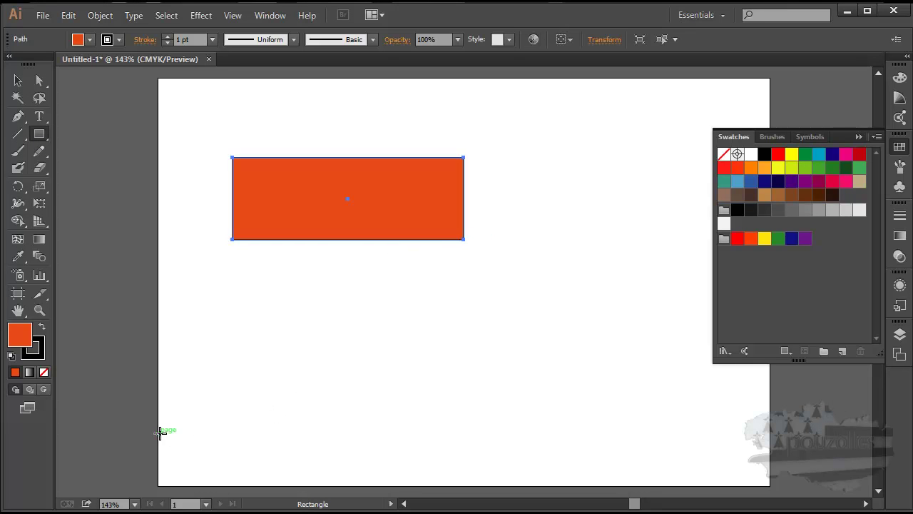
{"action": "double_click", "coordinate": [22, 338]}
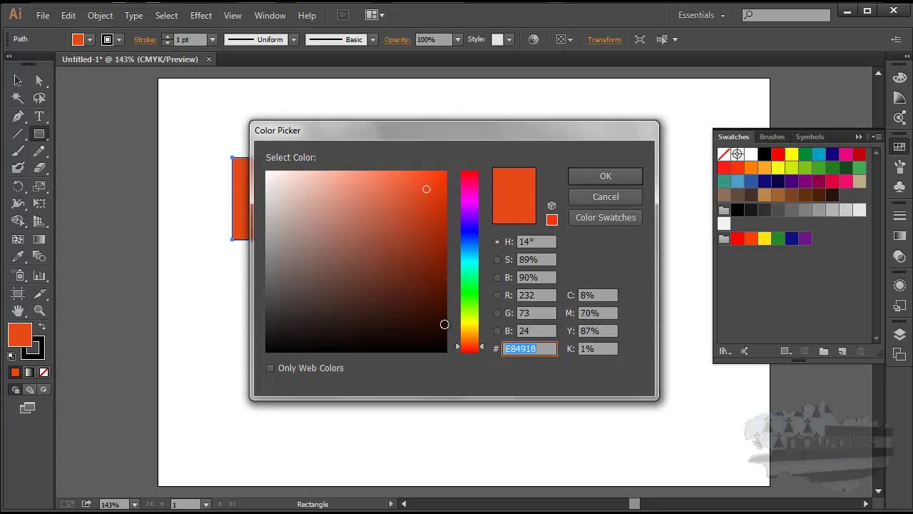
{"action": "left_click", "coordinate": [420, 244]}
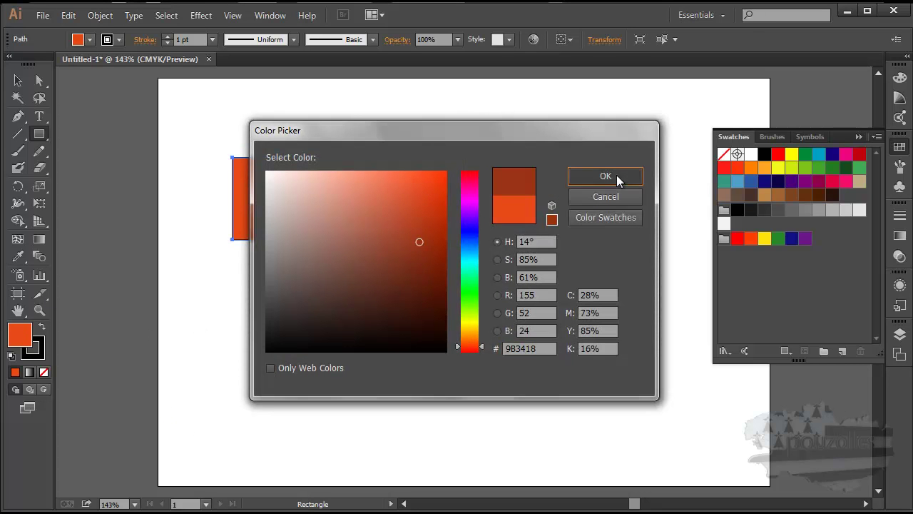
{"action": "left_click", "coordinate": [616, 175]}
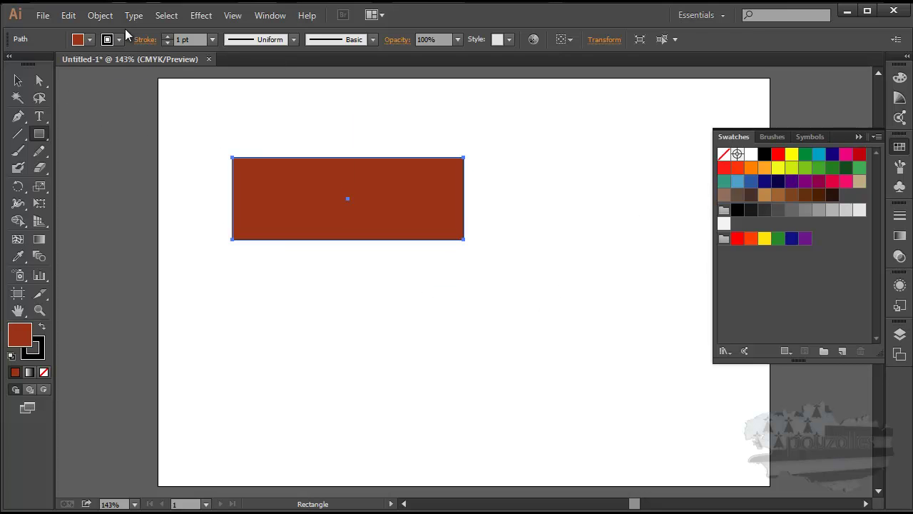
{"action": "left_click", "coordinate": [101, 16]}
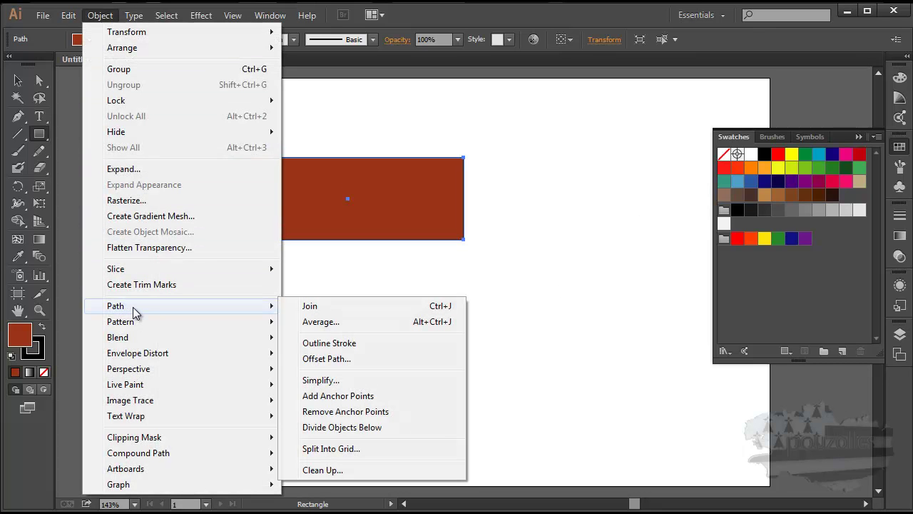
{"action": "mouse_move", "coordinate": [120, 322]}
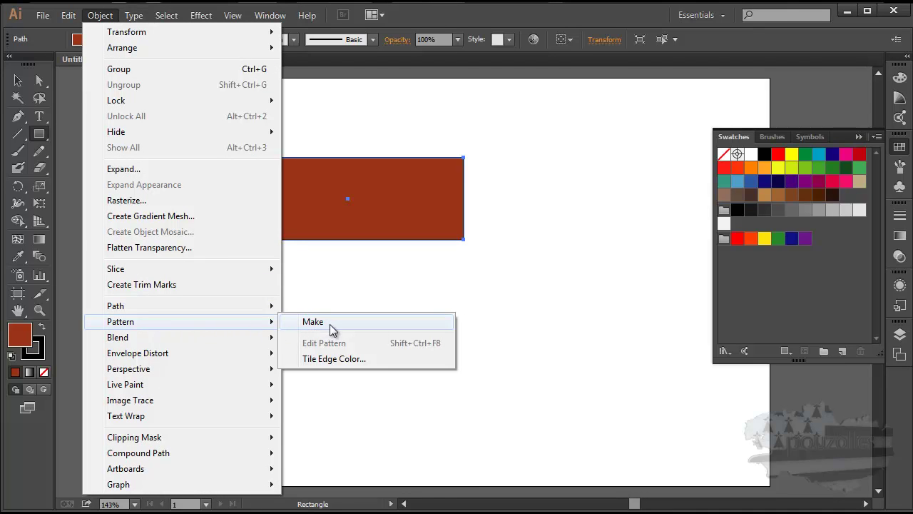
Step: Make the red-brown rectangle into a New Pattern and collapse the Swatches panel
{"action": "left_click", "coordinate": [334, 327]}
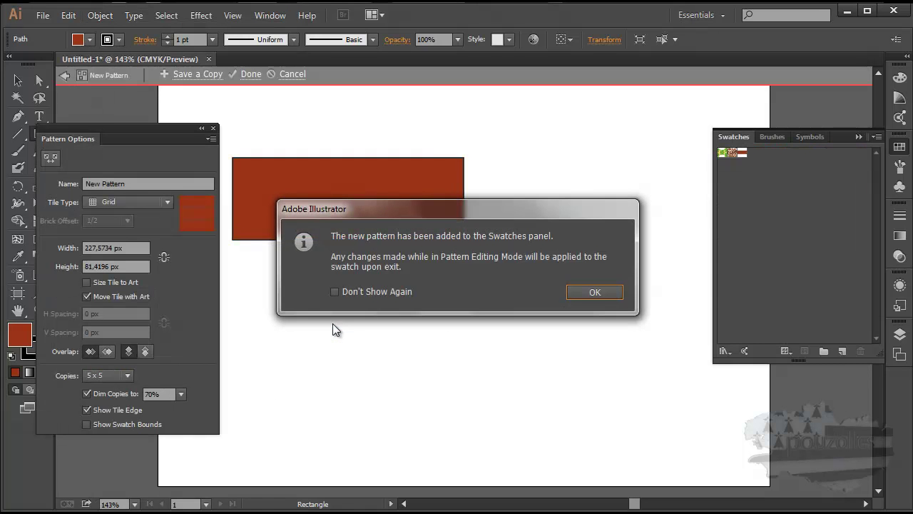
{"action": "left_click", "coordinate": [593, 293]}
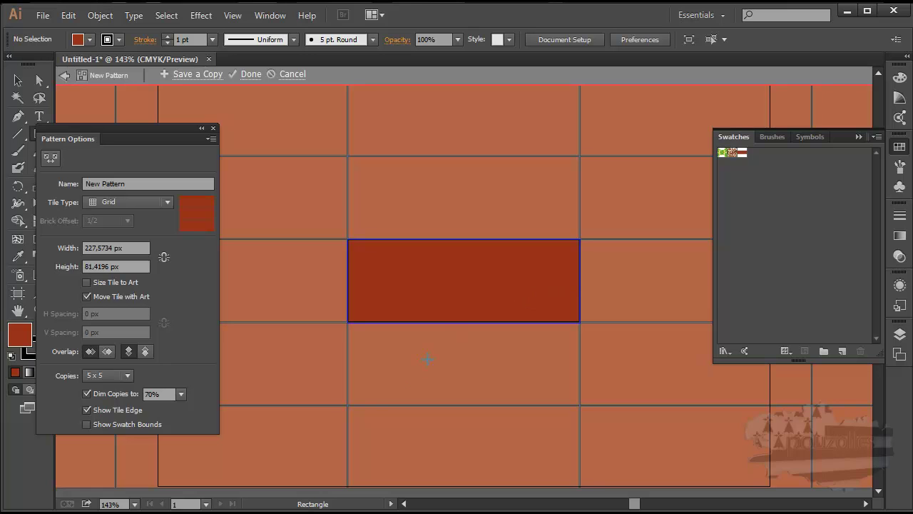
{"action": "left_click", "coordinate": [859, 137]}
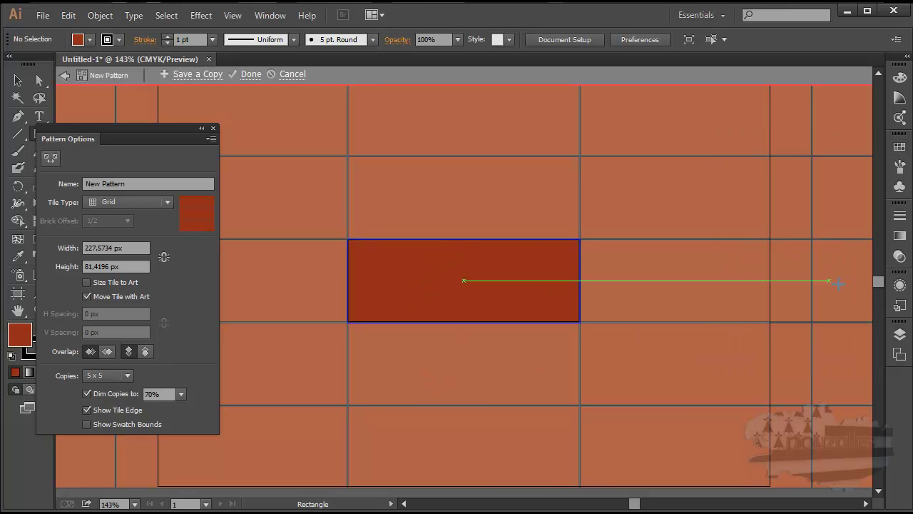
{"action": "mouse_move", "coordinate": [879, 281]}
{"action": "left_mouse_down"}
{"action": "mouse_move", "coordinate": [876, 259]}
{"action": "mouse_move", "coordinate": [879, 280]}
{"action": "left_mouse_up"}
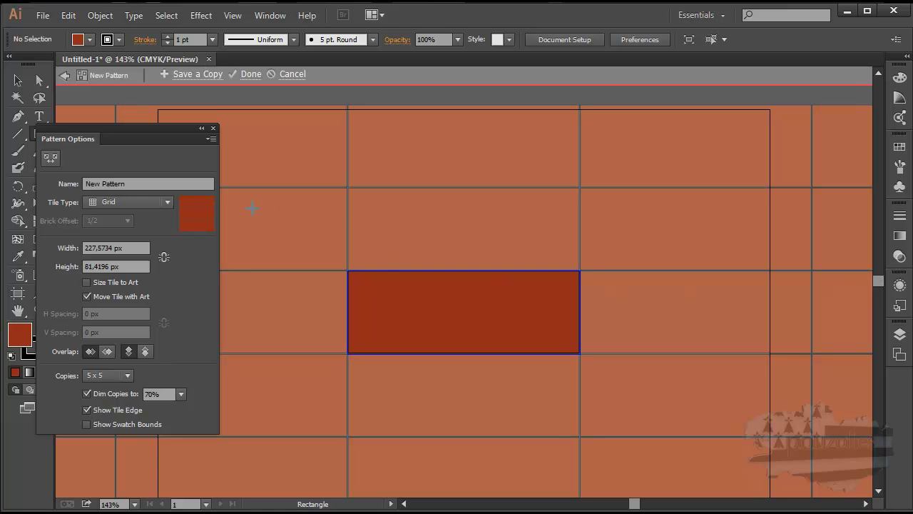
Step: Rename the pattern 'mur brique' and set Tile Type to Brick by Row after trying Hex layouts
{"action": "left_click_drag", "start_coordinate": [124, 187], "coordinate": [77, 186]}
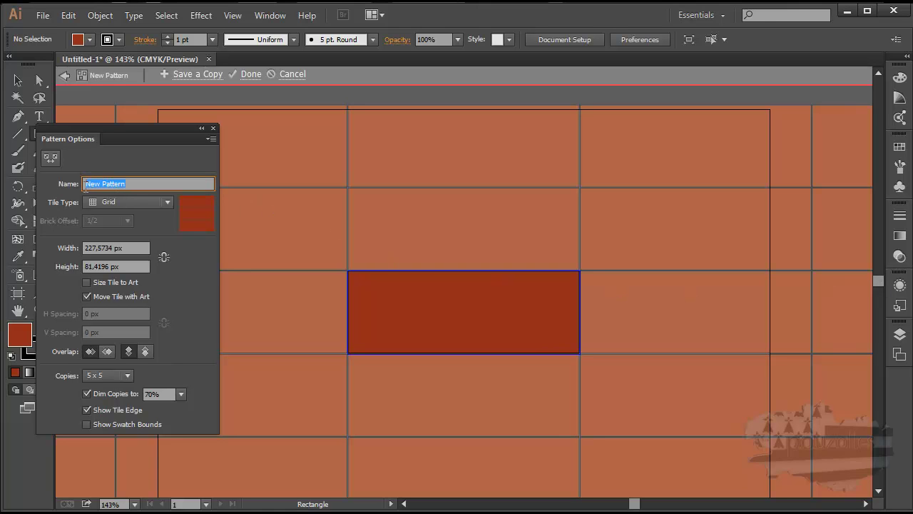
{"action": "type", "text": "mur"}
{"action": "type", "text": " brique"}
{"action": "left_click", "coordinate": [144, 199]}
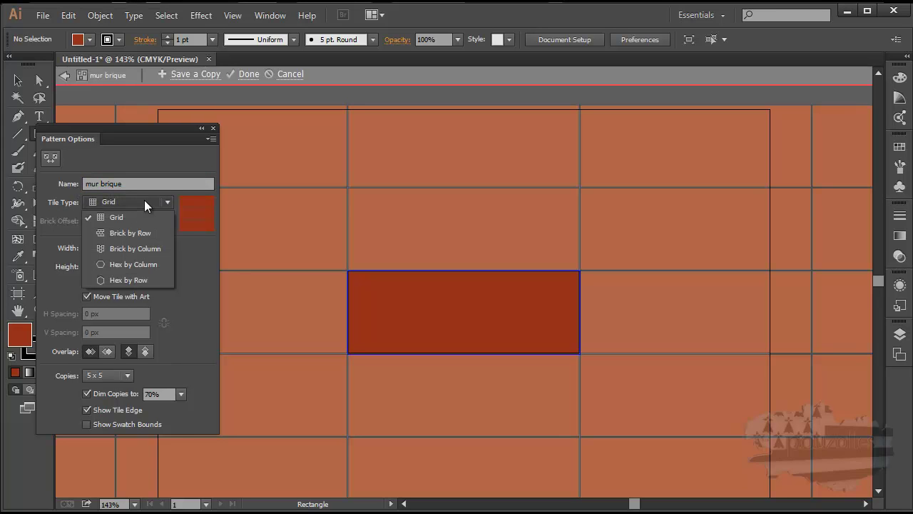
{"action": "left_click", "coordinate": [129, 264]}
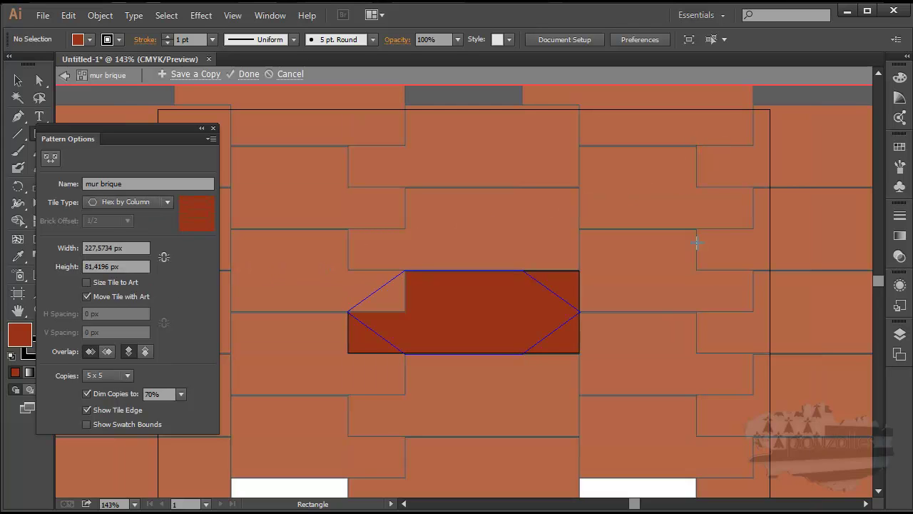
{"action": "left_click", "coordinate": [119, 202]}
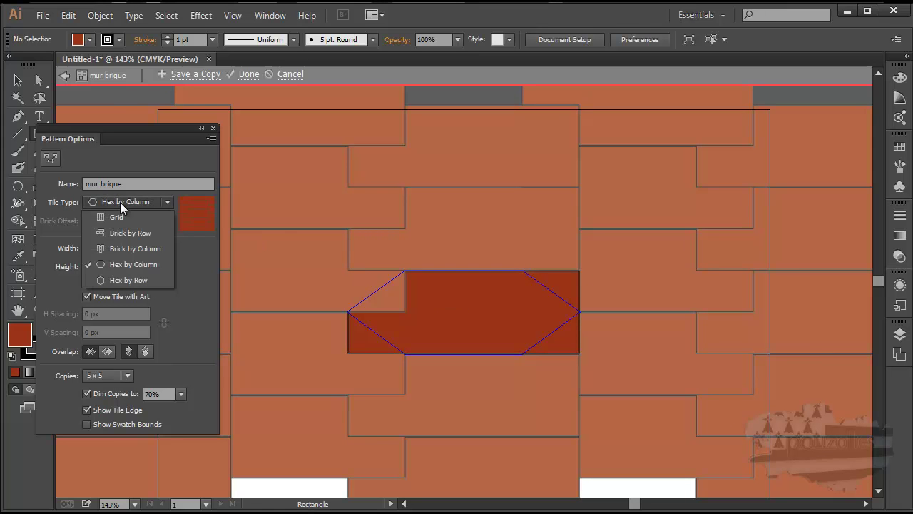
{"action": "left_click", "coordinate": [116, 278]}
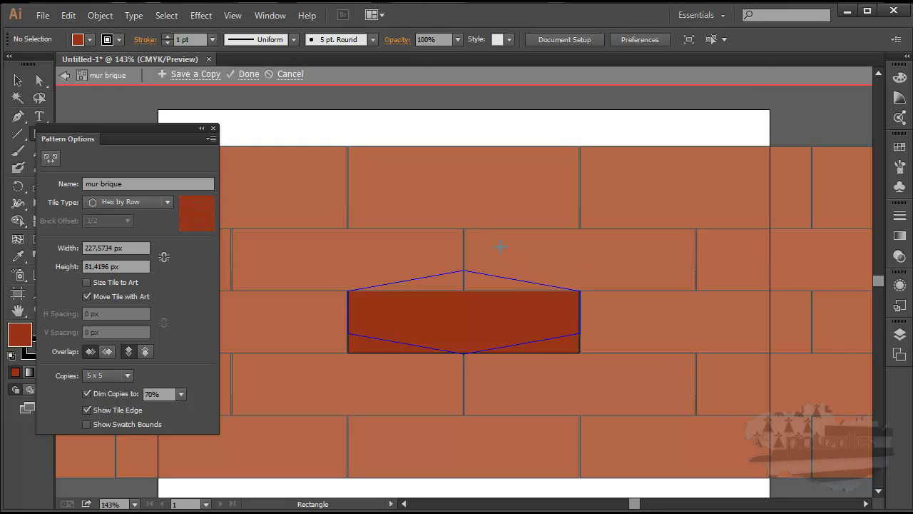
{"action": "left_click", "coordinate": [127, 206]}
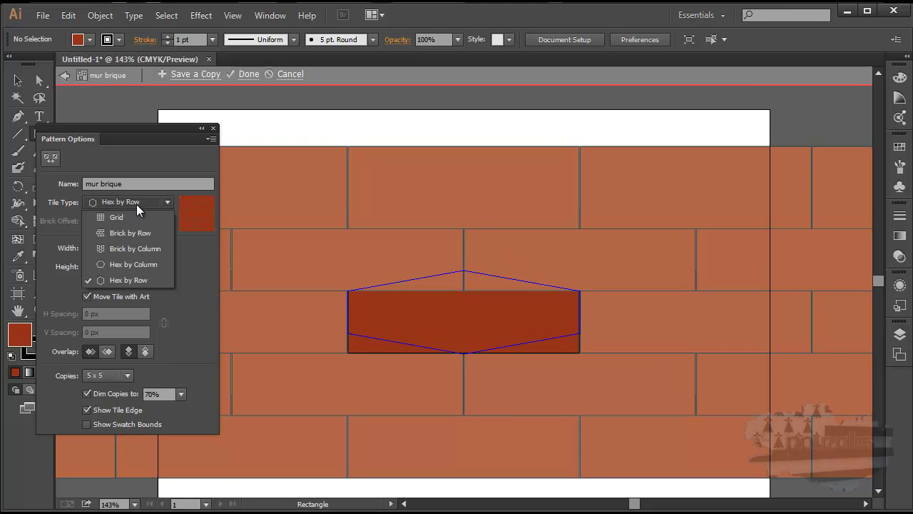
{"action": "left_click", "coordinate": [130, 234]}
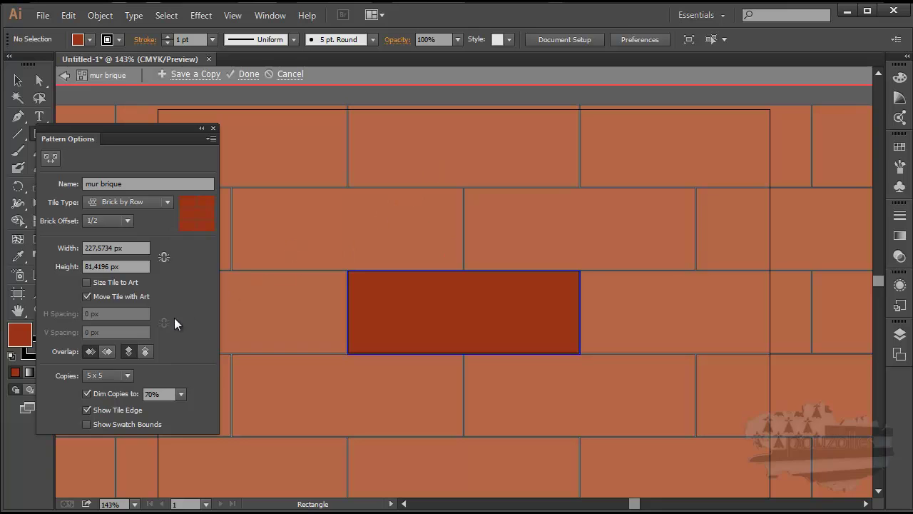
Step: Turn on Size Tile to Art and set 4 px horizontal and vertical brick spacing
{"action": "left_click", "coordinate": [161, 254]}
{"action": "left_click", "coordinate": [86, 283]}
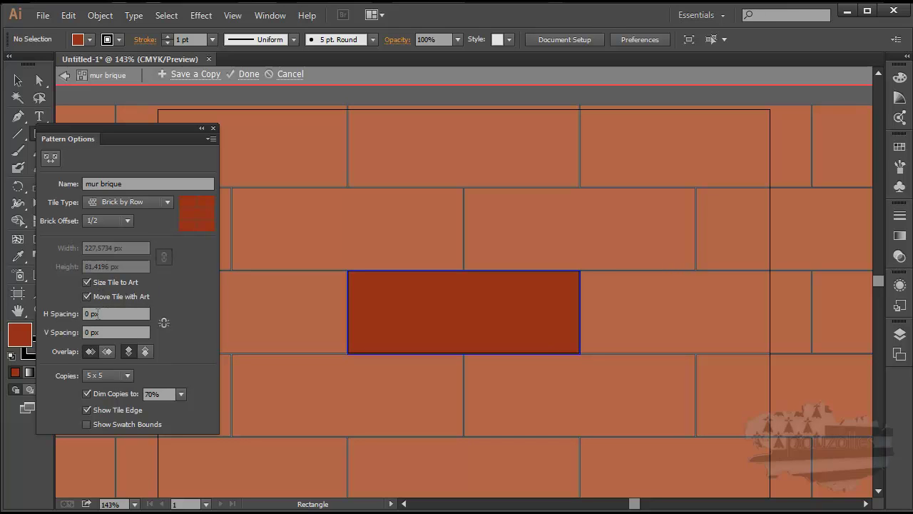
{"action": "double_click", "coordinate": [88, 314]}
{"action": "type", "text": "4"}
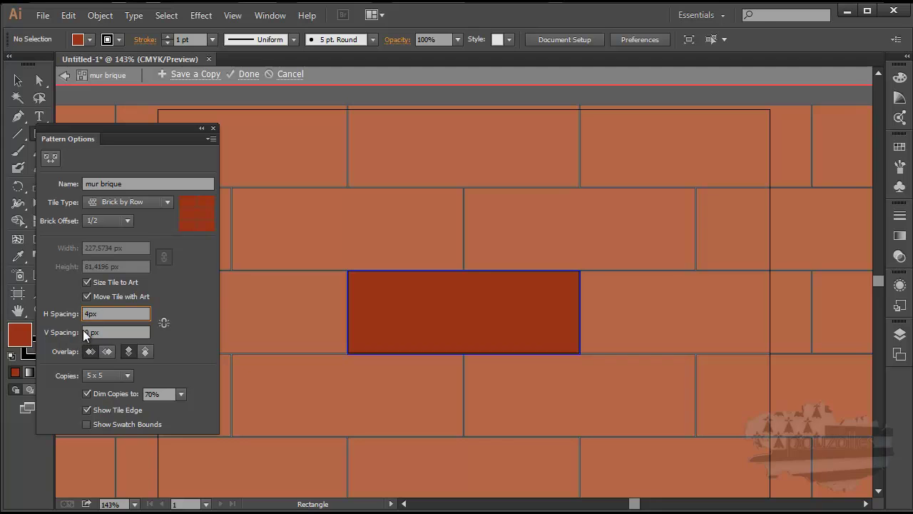
{"action": "double_click", "coordinate": [87, 333]}
{"action": "type", "text": "4"}
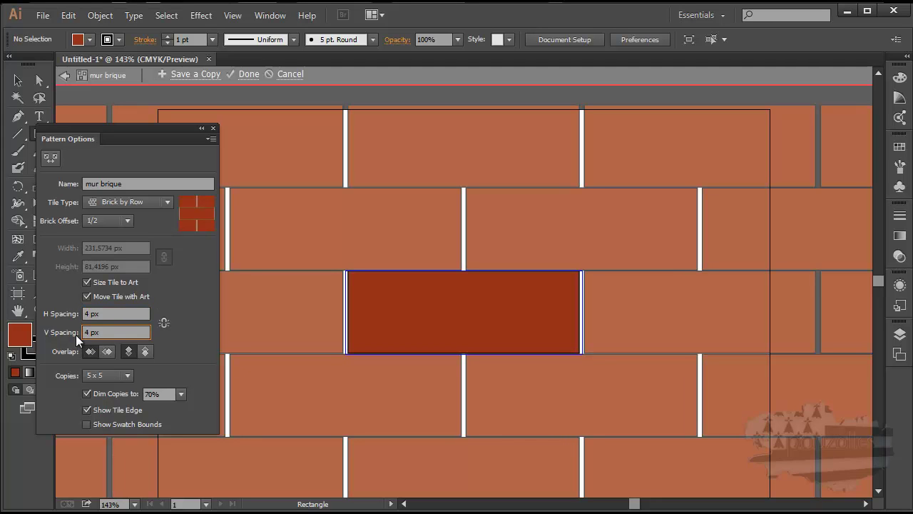
{"action": "left_click", "coordinate": [195, 344]}
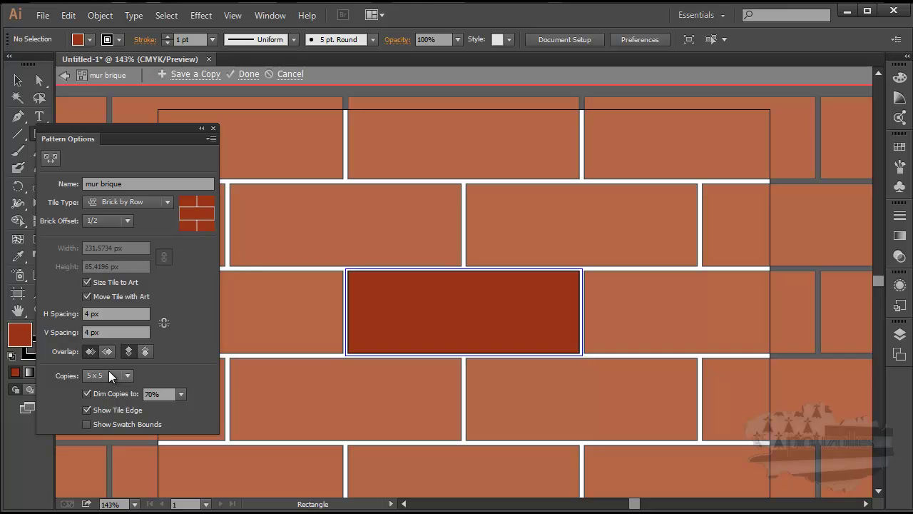
Step: Set the pattern preview Copies to 7 x 7
{"action": "left_click", "coordinate": [128, 374]}
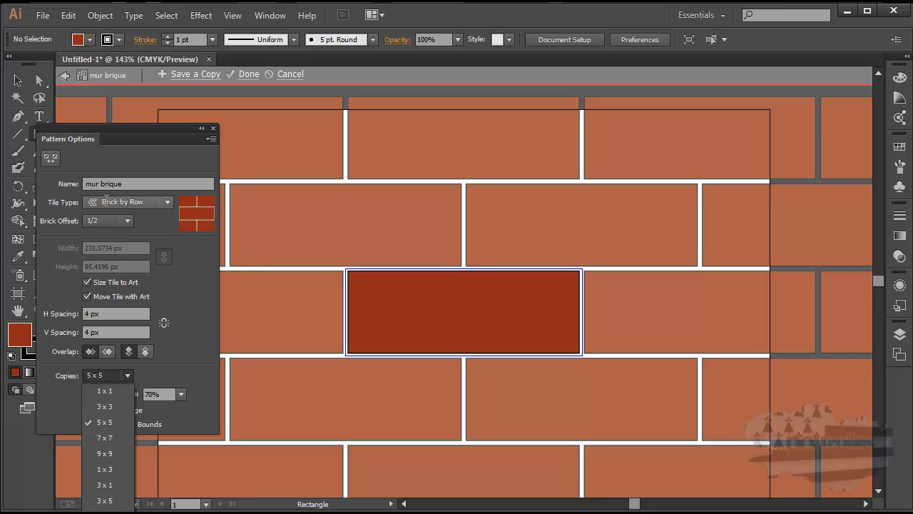
{"action": "left_click", "coordinate": [123, 127]}
{"action": "left_click_drag", "start_coordinate": [123, 127], "coordinate": [138, 22]}
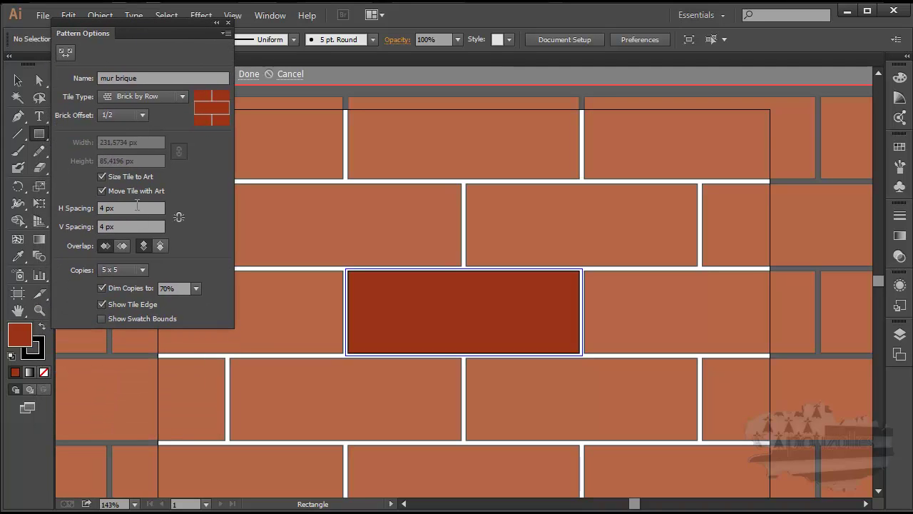
{"action": "left_click", "coordinate": [143, 270]}
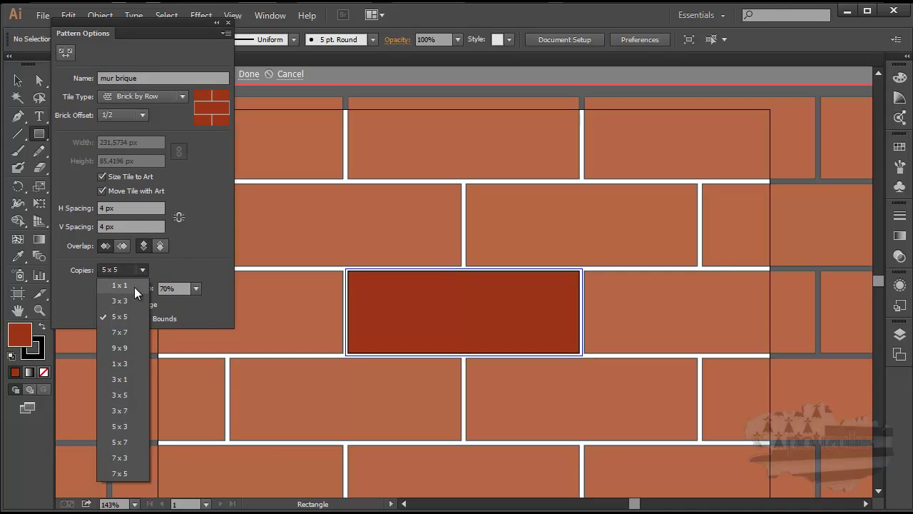
{"action": "left_click", "coordinate": [116, 471]}
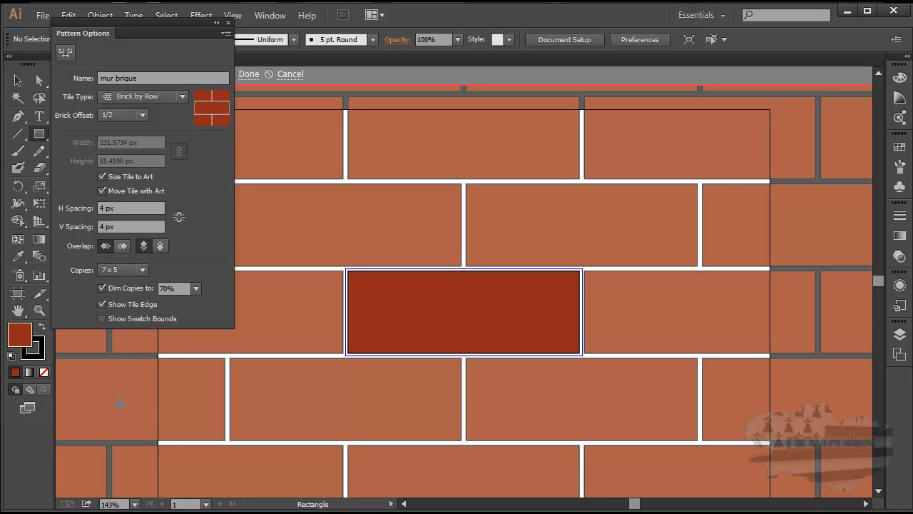
{"action": "left_click", "coordinate": [141, 268]}
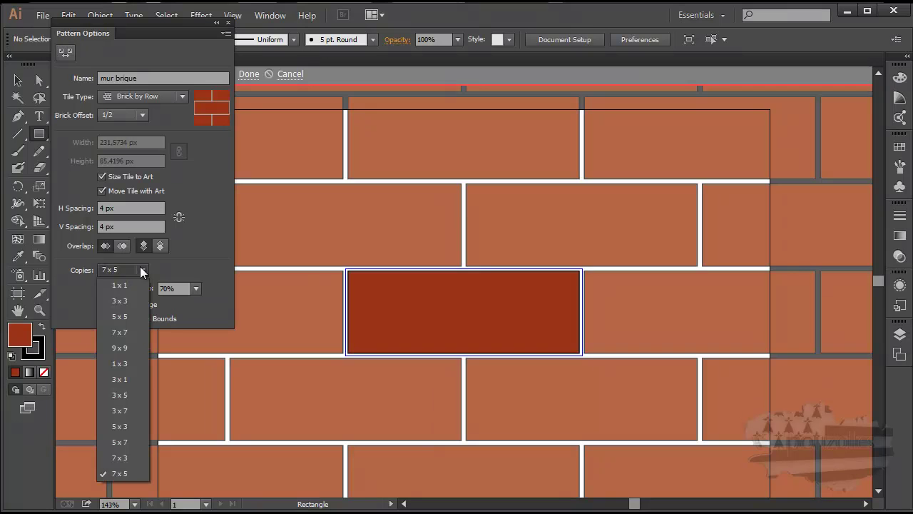
{"action": "left_click", "coordinate": [119, 332]}
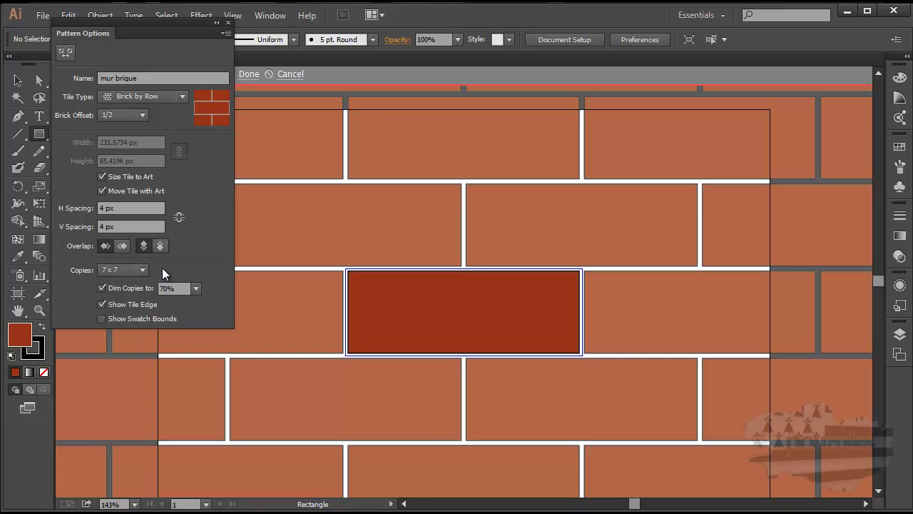
Step: Set Dim Copies to 100% and collapse the Pattern Options panel aside
{"action": "left_click", "coordinate": [196, 289]}
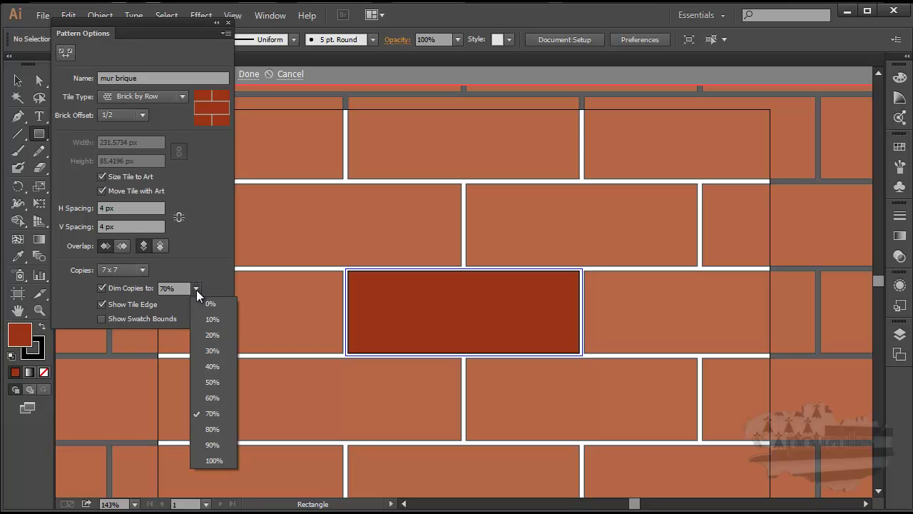
{"action": "left_click", "coordinate": [213, 460]}
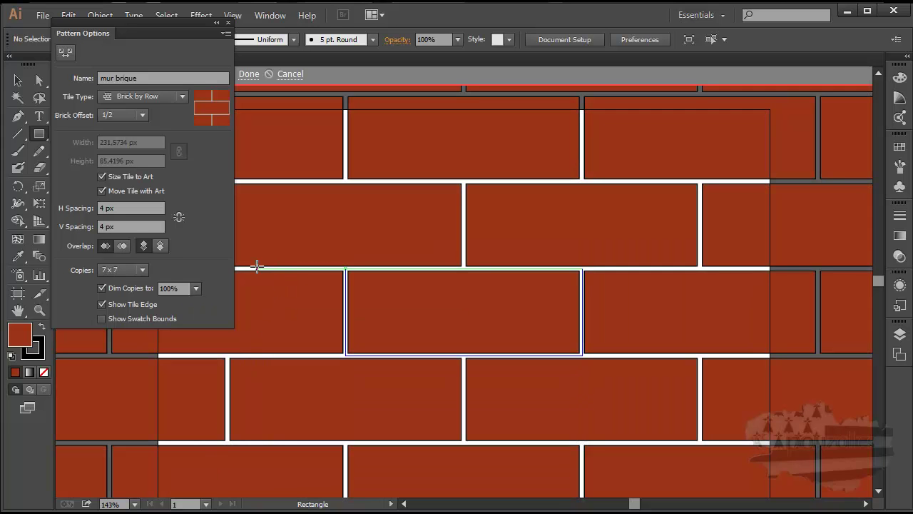
{"action": "left_click", "coordinate": [197, 288]}
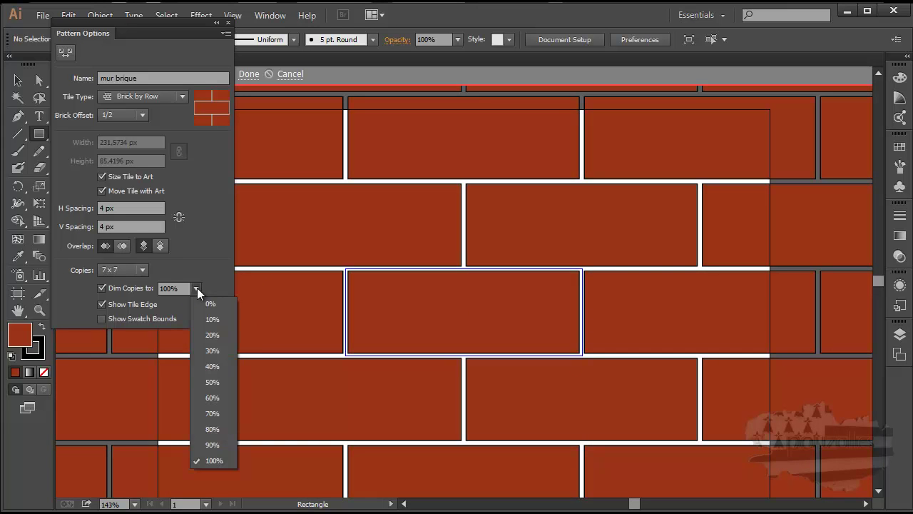
{"action": "left_click", "coordinate": [208, 397]}
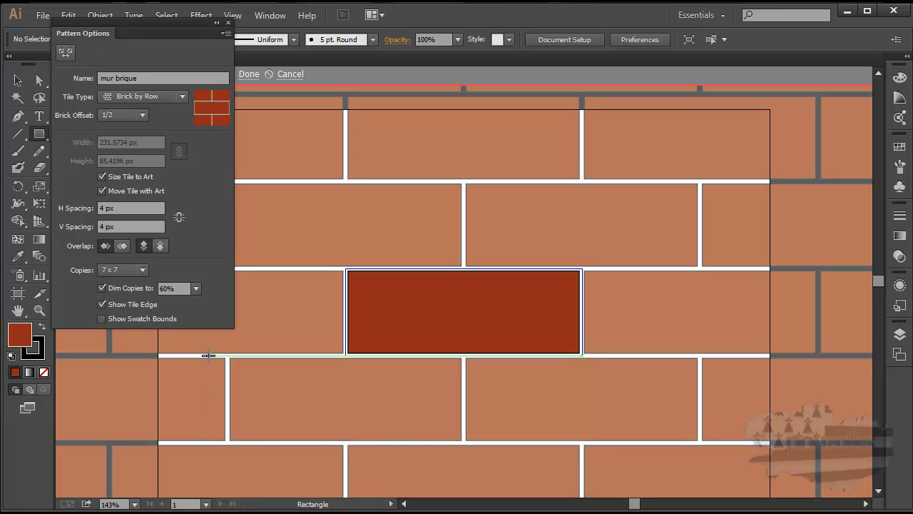
{"action": "left_click", "coordinate": [196, 288]}
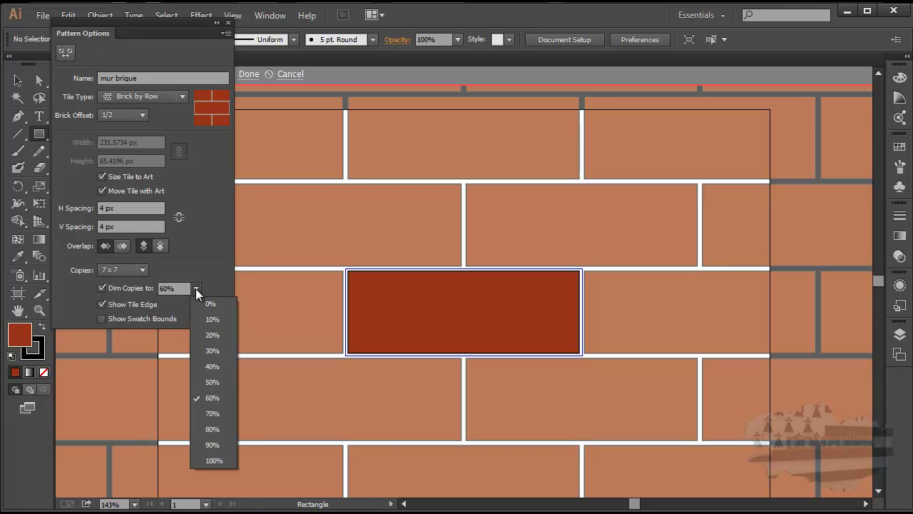
{"action": "left_click", "coordinate": [214, 444]}
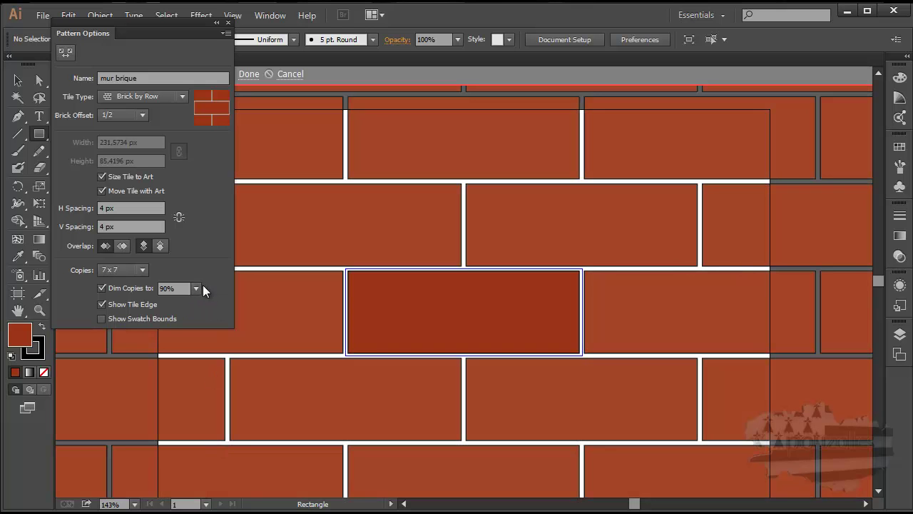
{"action": "left_click", "coordinate": [197, 288]}
{"action": "left_click", "coordinate": [212, 460]}
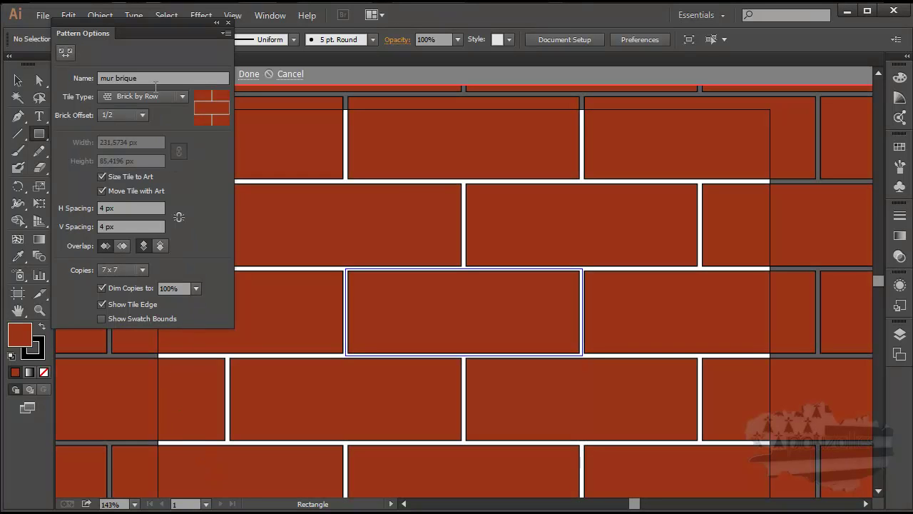
{"action": "left_click_drag", "start_coordinate": [151, 33], "coordinate": [262, 151]}
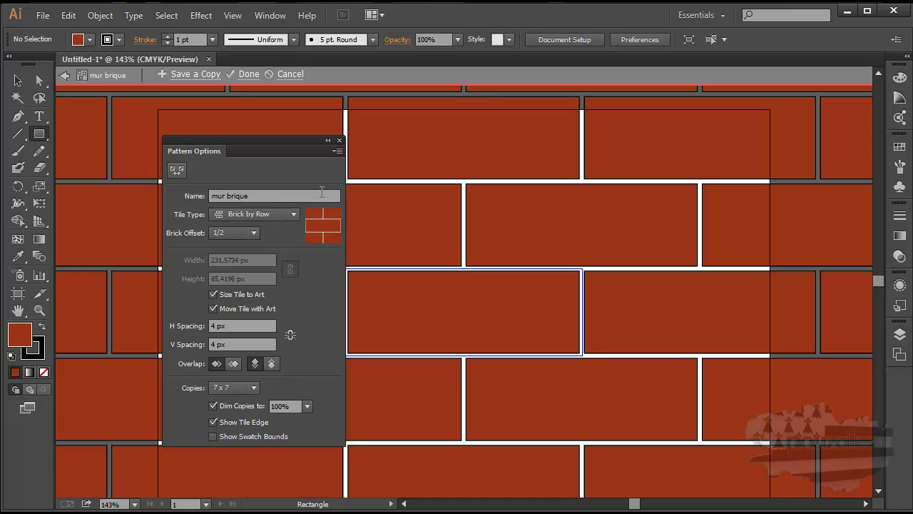
{"action": "left_click", "coordinate": [328, 140]}
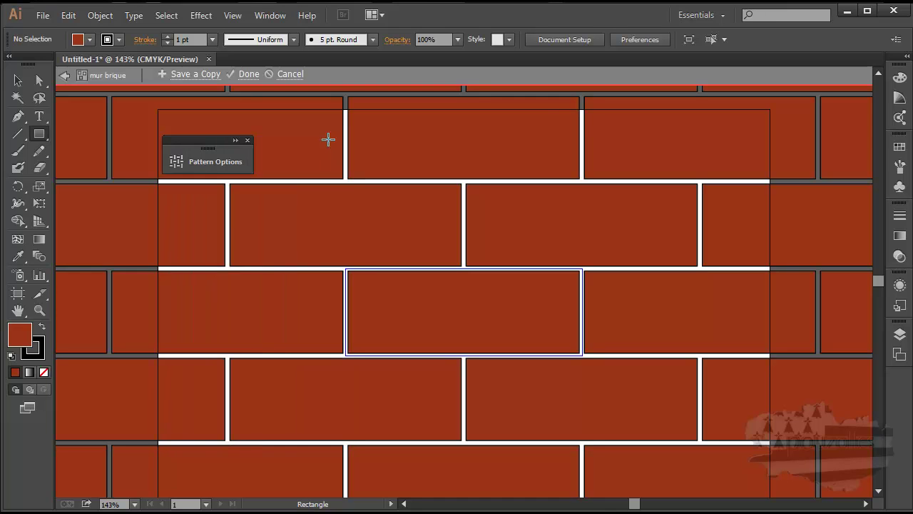
{"action": "mouse_move", "coordinate": [205, 141]}
{"action": "left_mouse_down"}
{"action": "mouse_move", "coordinate": [51, 437]}
{"action": "mouse_move", "coordinate": [901, 376]}
{"action": "left_mouse_up"}
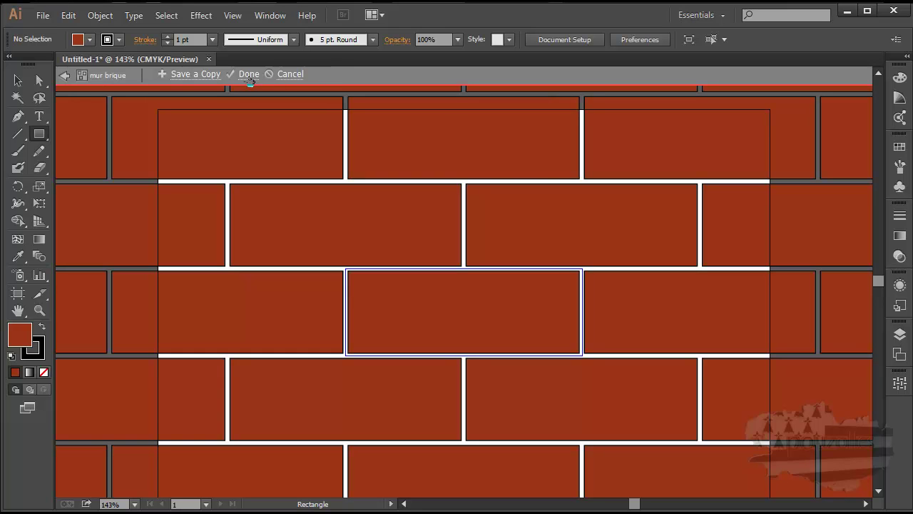
Step: Finish pattern editing with Done and cancel the Rectangle dialog
{"action": "left_click", "coordinate": [249, 74]}
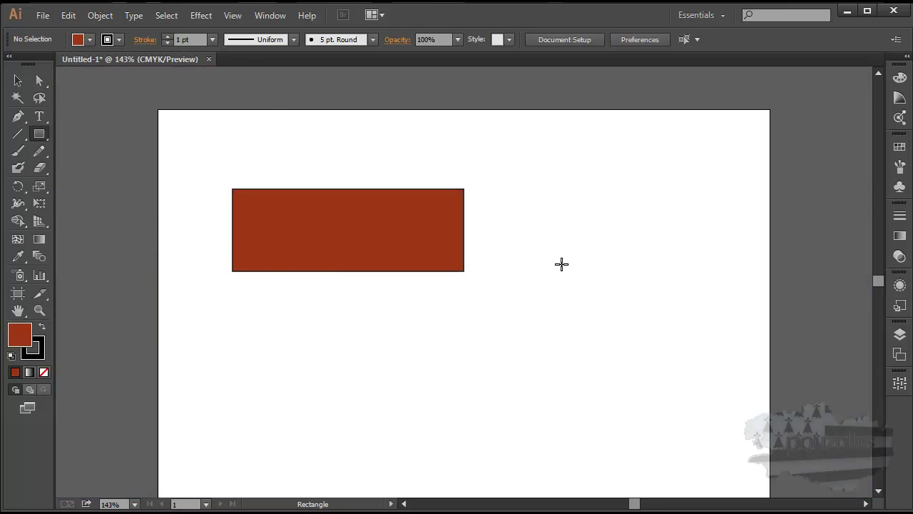
{"action": "left_click", "coordinate": [318, 189]}
{"action": "left_click", "coordinate": [482, 292]}
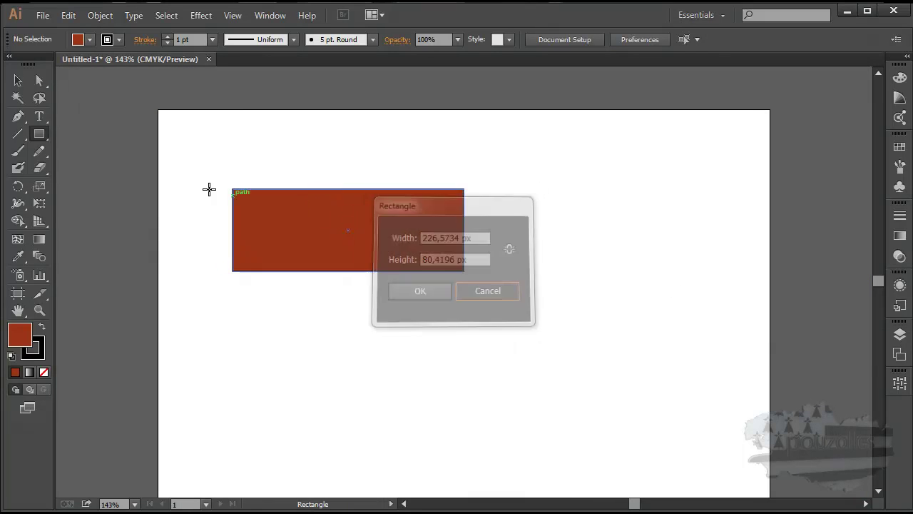
Step: Delete the small red rectangle and draw a much larger one across the artboard
{"action": "left_click", "coordinate": [17, 81]}
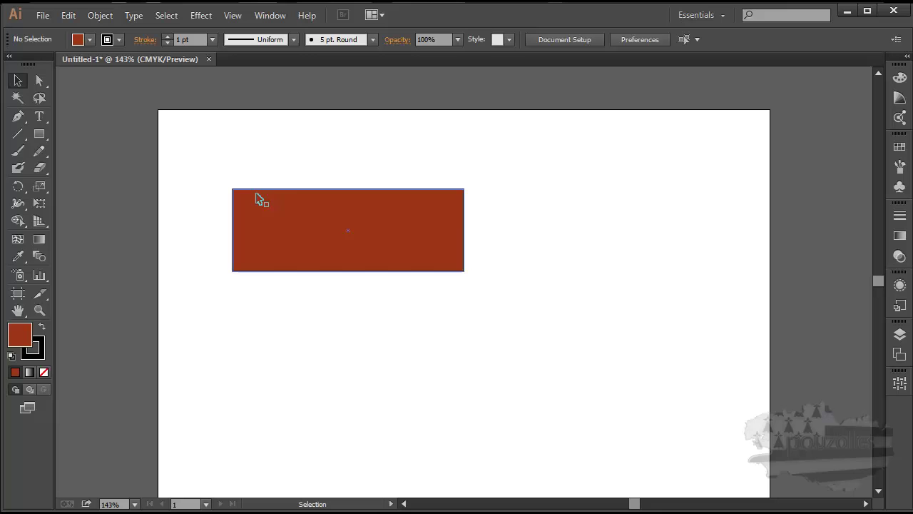
{"action": "left_click", "coordinate": [300, 194]}
{"action": "key", "text": "Delete"}
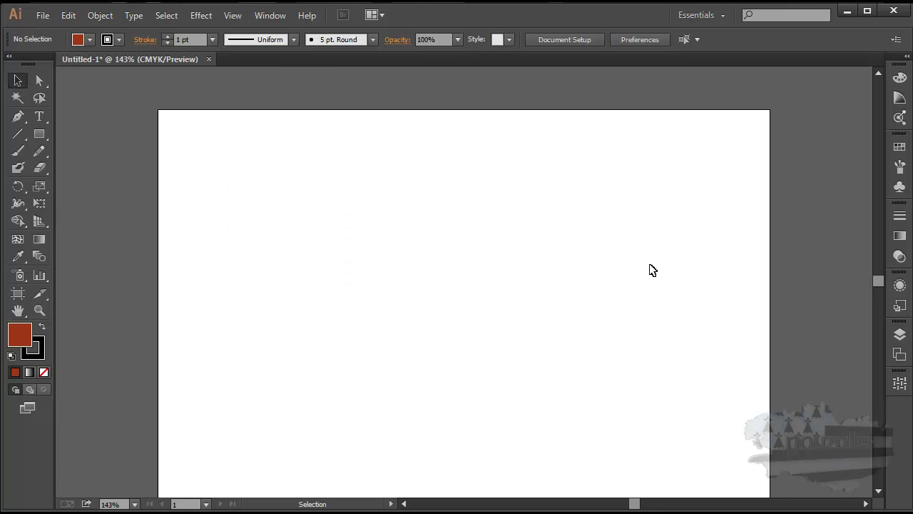
{"action": "left_click", "coordinate": [40, 134]}
{"action": "mouse_move", "coordinate": [194, 159]}
{"action": "left_mouse_down"}
{"action": "mouse_move", "coordinate": [362, 313]}
{"action": "mouse_move", "coordinate": [717, 383]}
{"action": "left_mouse_up"}
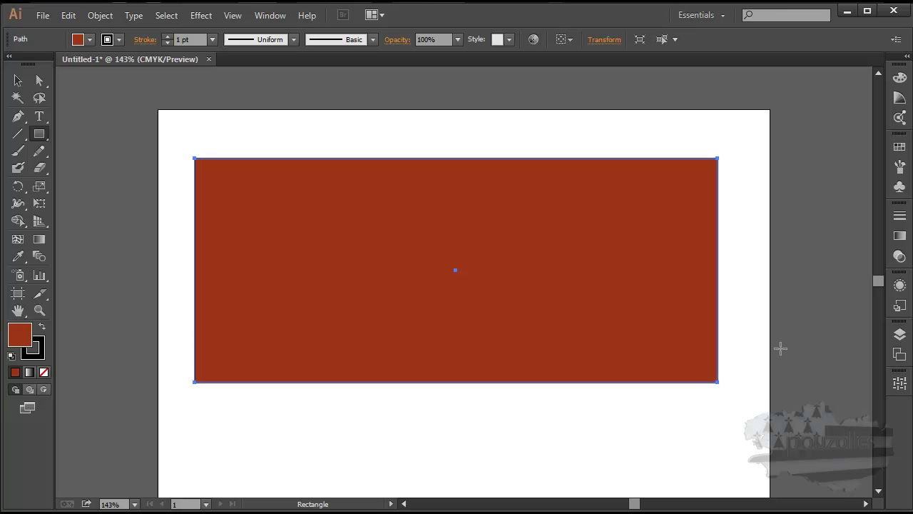
Step: Fill the large rectangle with the mur brique swatch and float the Pattern Options panel
{"action": "left_click", "coordinate": [899, 147]}
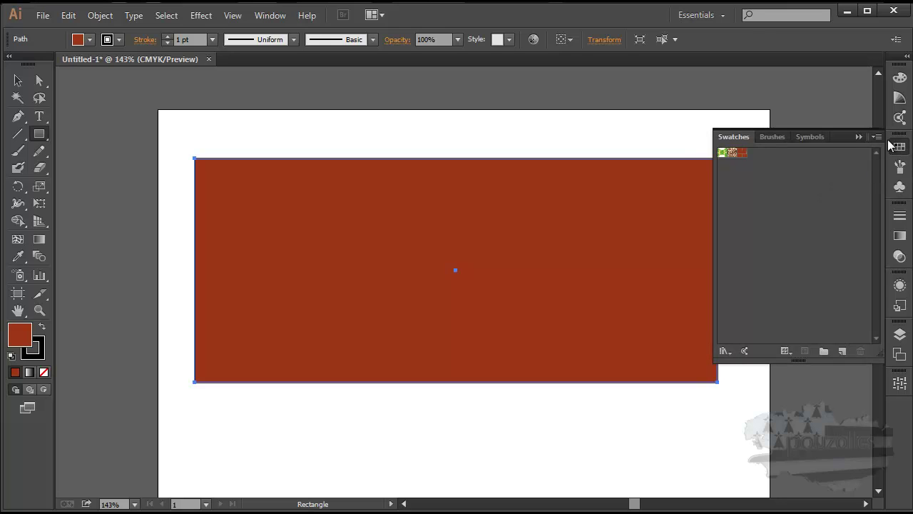
{"action": "left_click", "coordinate": [742, 154]}
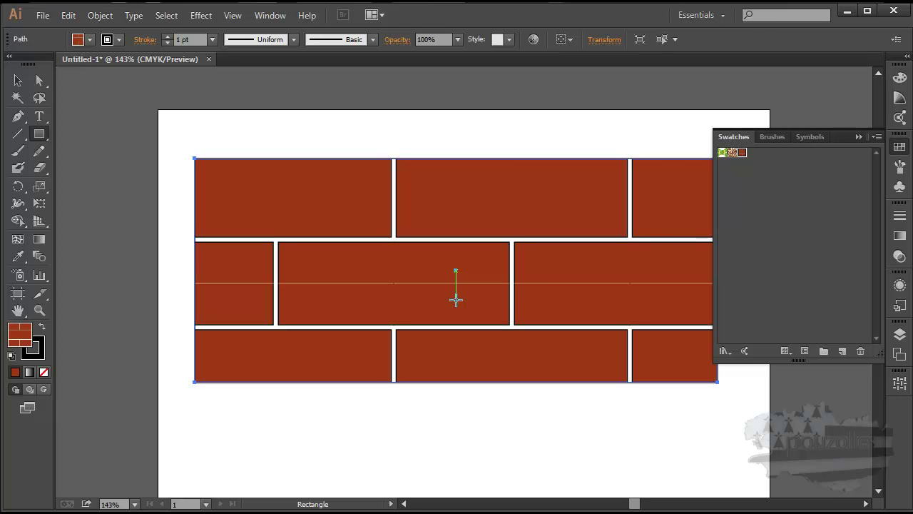
{"action": "left_click", "coordinate": [900, 384]}
{"action": "mouse_move", "coordinate": [804, 210]}
{"action": "left_mouse_down"}
{"action": "mouse_move", "coordinate": [679, 170]}
{"action": "mouse_move", "coordinate": [347, 105]}
{"action": "left_mouse_up"}
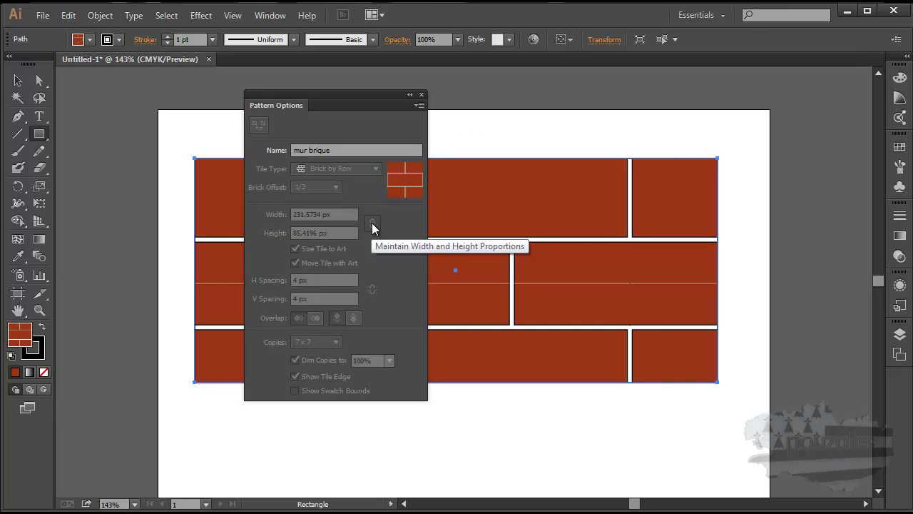
Step: Click into the mur brique name field, then collapse the Pattern Options panel
{"action": "left_click", "coordinate": [371, 224]}
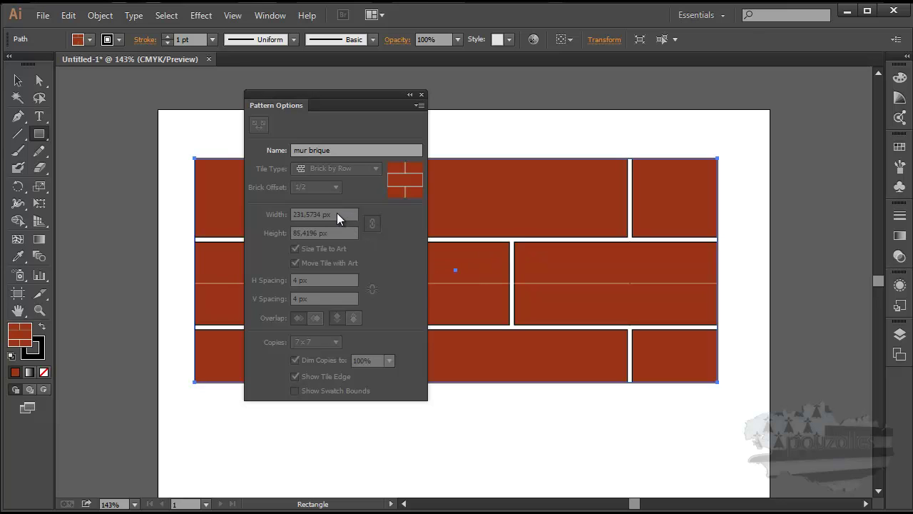
{"action": "left_click", "coordinate": [332, 150]}
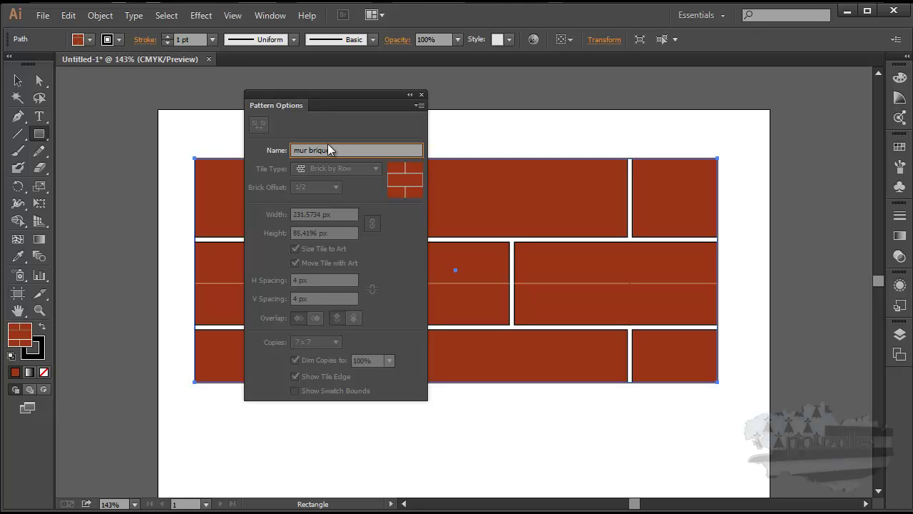
{"action": "left_click", "coordinate": [410, 95]}
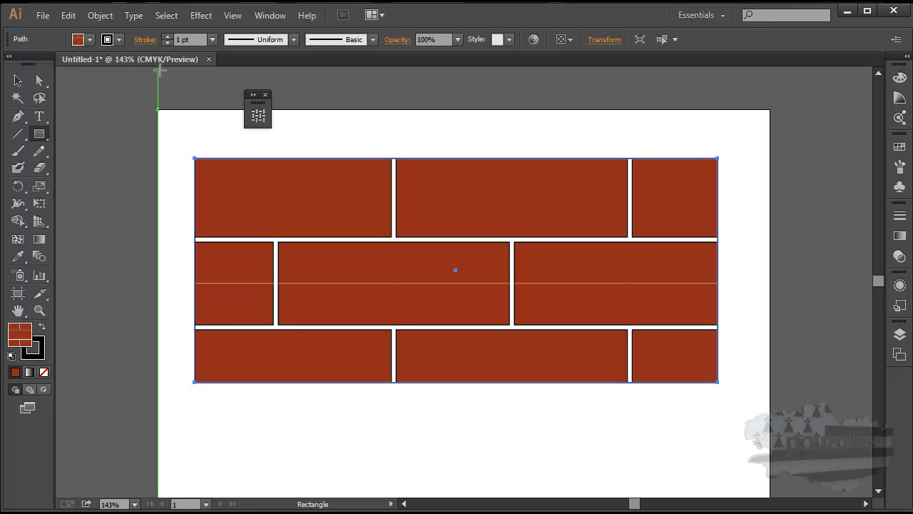
Step: Undo the brick swatch fill, the large rectangle and Pattern Options to reenter pattern editing
{"action": "left_click", "coordinate": [68, 15]}
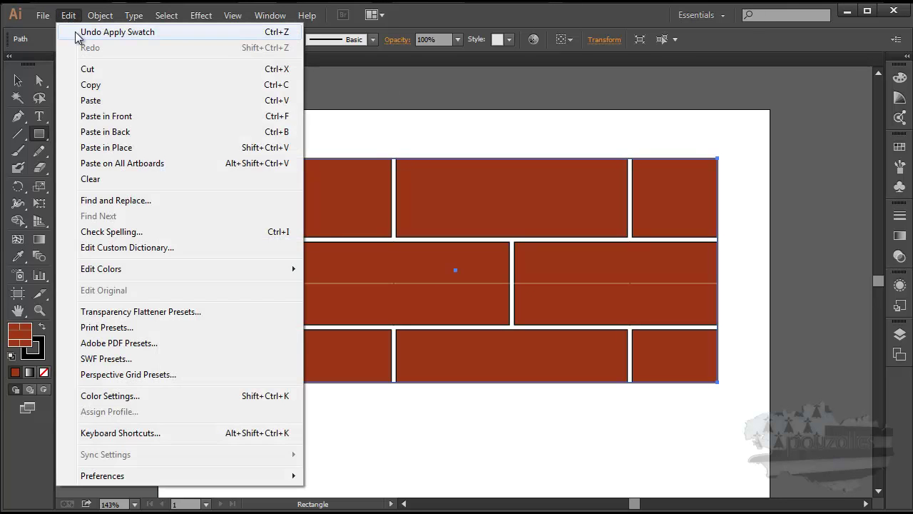
{"action": "left_click", "coordinate": [77, 32]}
{"action": "left_click", "coordinate": [69, 15]}
{"action": "left_click", "coordinate": [77, 31]}
{"action": "left_click", "coordinate": [68, 15]}
{"action": "left_click", "coordinate": [77, 32]}
{"action": "left_click", "coordinate": [69, 15]}
{"action": "left_click", "coordinate": [78, 32]}
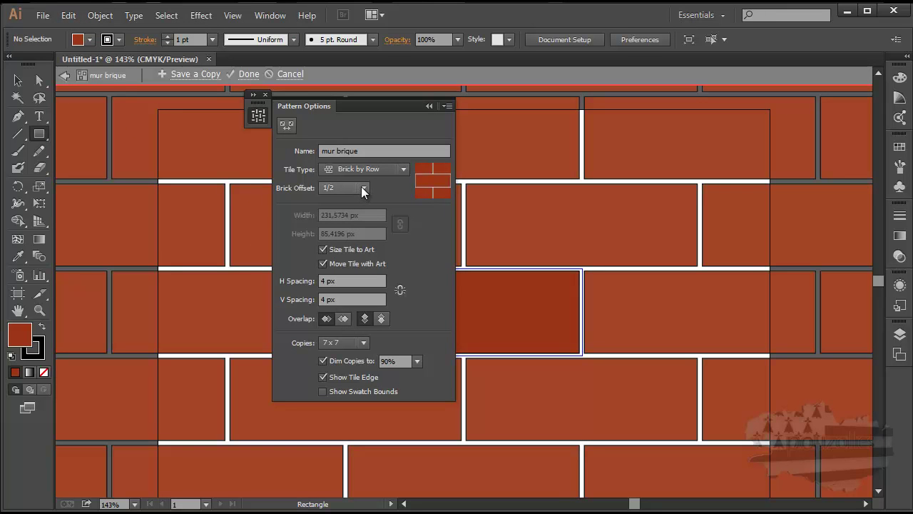
Step: Keep the 1/2 brick offset after trying 1/3, and turn off Size Tile to Art
{"action": "left_click", "coordinate": [362, 187]}
{"action": "left_click", "coordinate": [347, 215]}
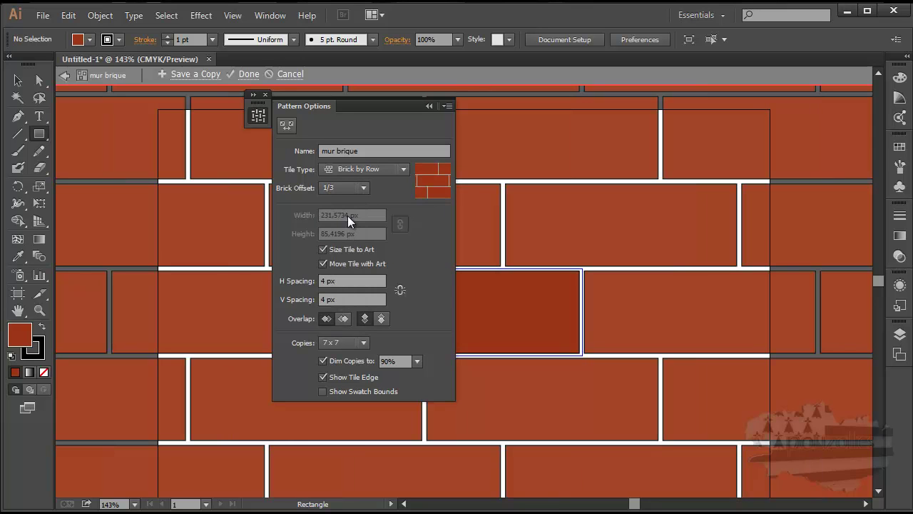
{"action": "left_click", "coordinate": [363, 188]}
{"action": "left_click", "coordinate": [343, 234]}
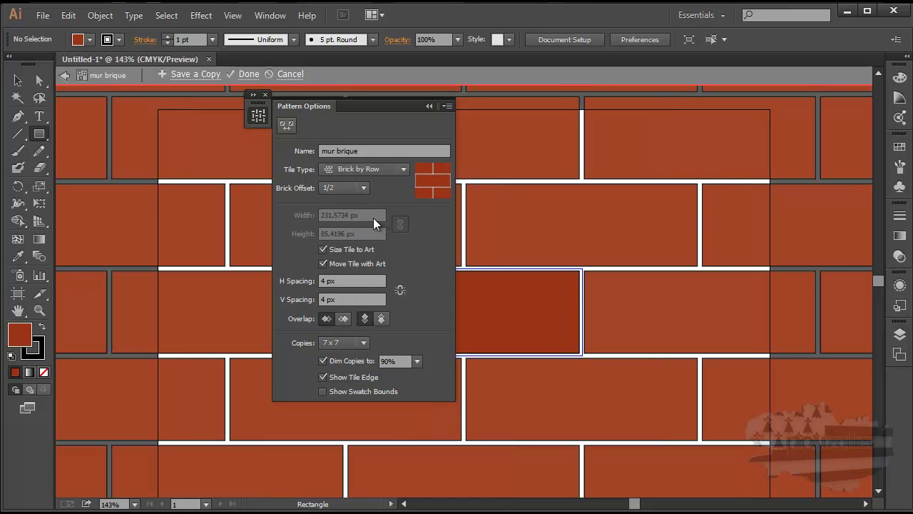
{"action": "left_click", "coordinate": [323, 250]}
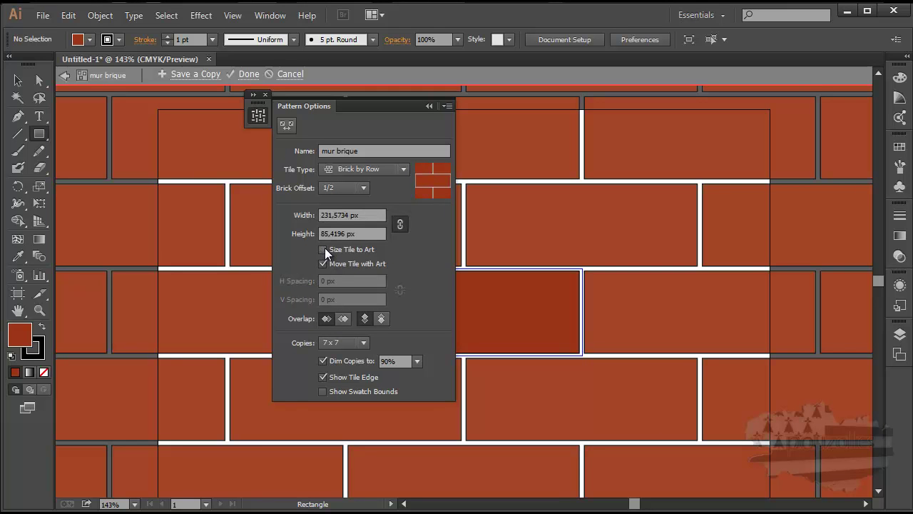
Step: Set the mur brique tile width to 80 px and height to 20,5093 px
{"action": "left_click", "coordinate": [359, 232]}
{"action": "left_click_drag", "start_coordinate": [345, 233], "coordinate": [317, 233]}
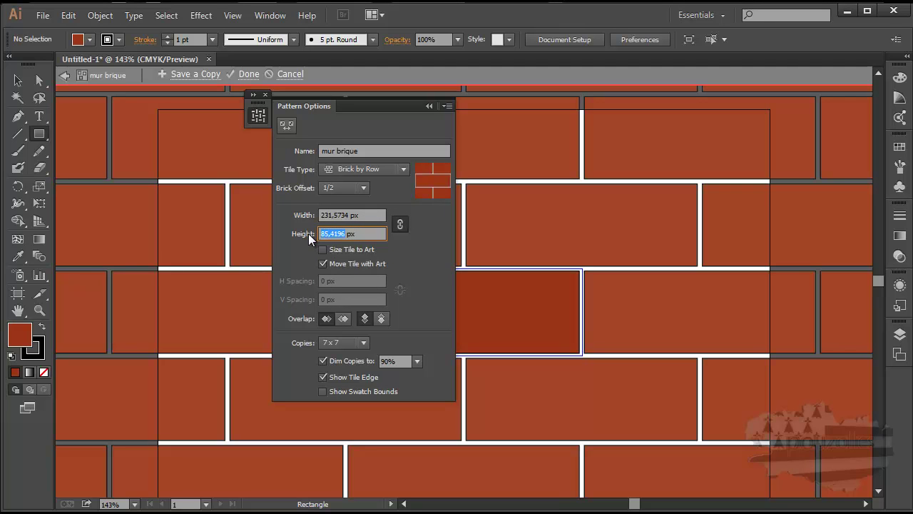
{"action": "left_click_drag", "start_coordinate": [346, 216], "coordinate": [317, 215]}
{"action": "type", "text": "80"}
{"action": "left_click", "coordinate": [414, 247]}
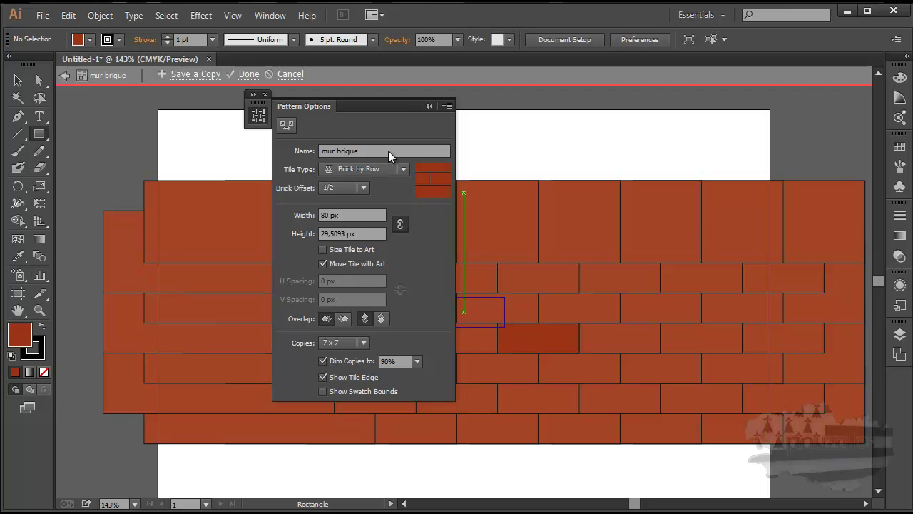
{"action": "left_click_drag", "start_coordinate": [385, 105], "coordinate": [194, 146]}
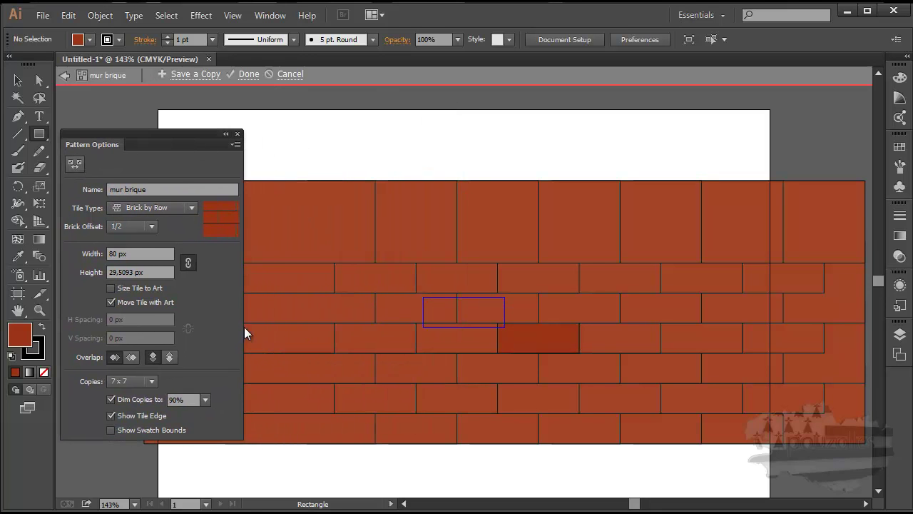
{"action": "double_click", "coordinate": [116, 271]}
{"action": "type", "text": "20"}
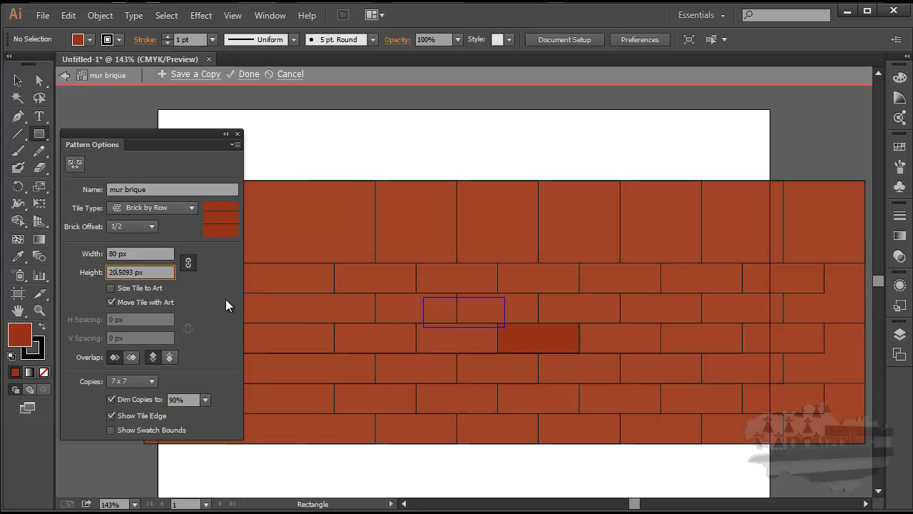
{"action": "key", "text": "Return"}
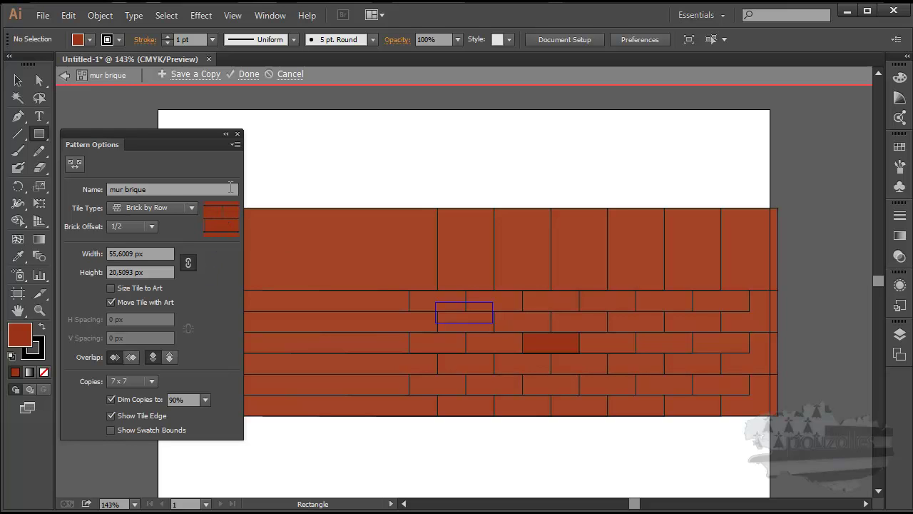
Step: Discard the brick pattern edits and scale the red rectangle down to a roughly 64 x 26 px brick
{"action": "left_click", "coordinate": [290, 74]}
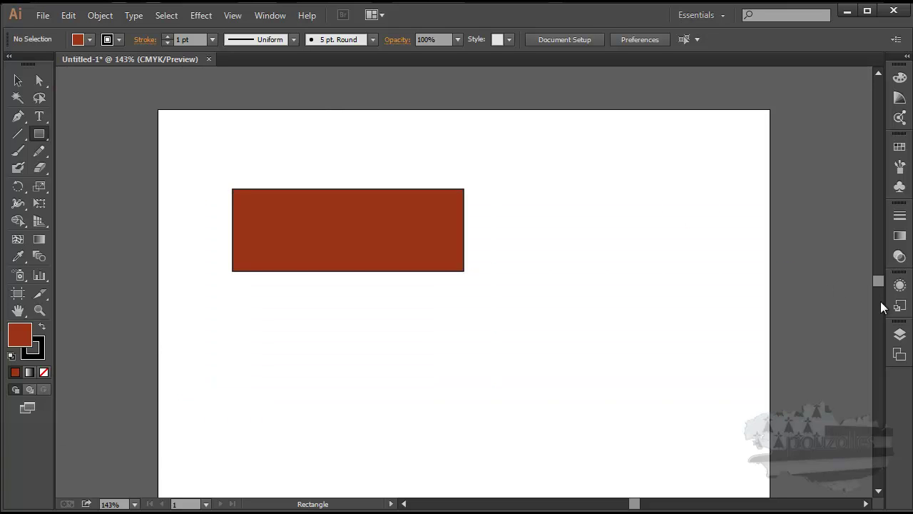
{"action": "left_click", "coordinate": [899, 146]}
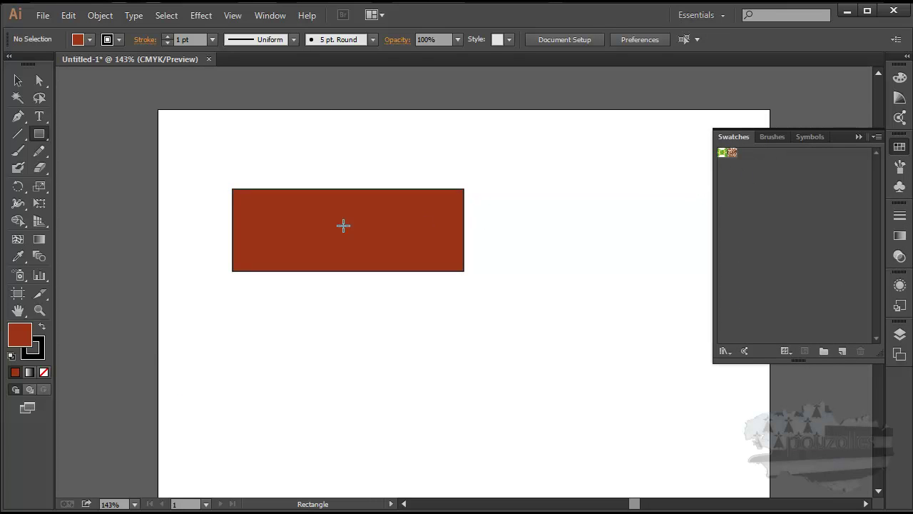
{"action": "left_click", "coordinate": [17, 80]}
{"action": "mouse_move", "coordinate": [465, 191]}
{"action": "left_mouse_down"}
{"action": "mouse_move", "coordinate": [303, 264]}
{"action": "mouse_move", "coordinate": [305, 247]}
{"action": "mouse_move", "coordinate": [296, 251]}
{"action": "left_mouse_up"}
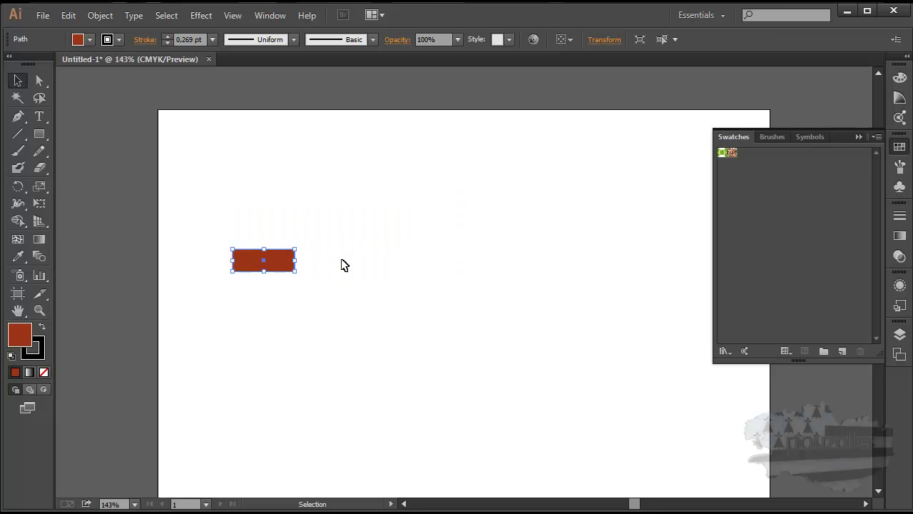
{"action": "left_click", "coordinate": [96, 17]}
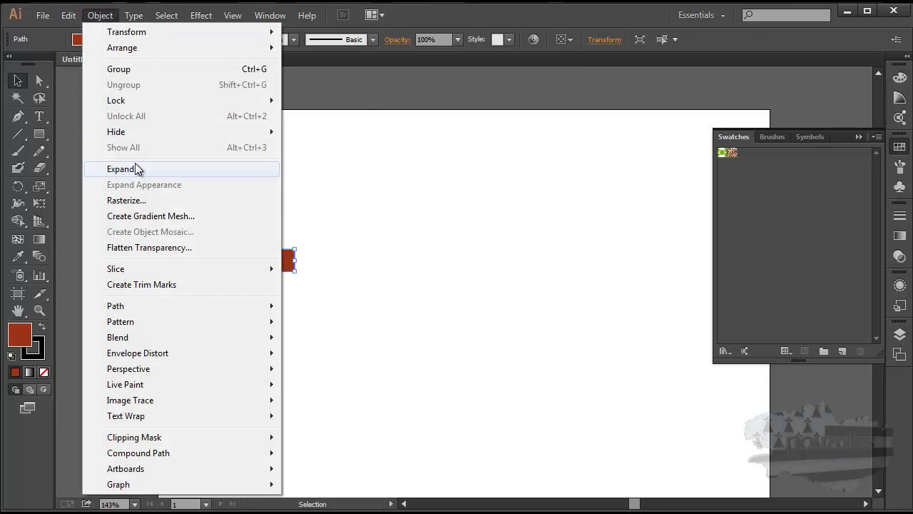
Step: Make a new pattern from the small brick, with Size Tile to Art enabled
{"action": "mouse_move", "coordinate": [120, 321]}
{"action": "left_click", "coordinate": [323, 320]}
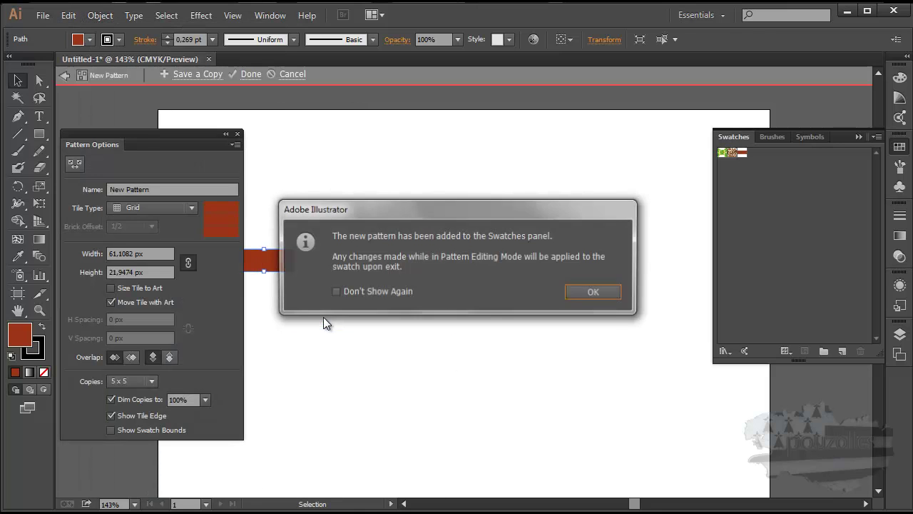
{"action": "left_click", "coordinate": [587, 291]}
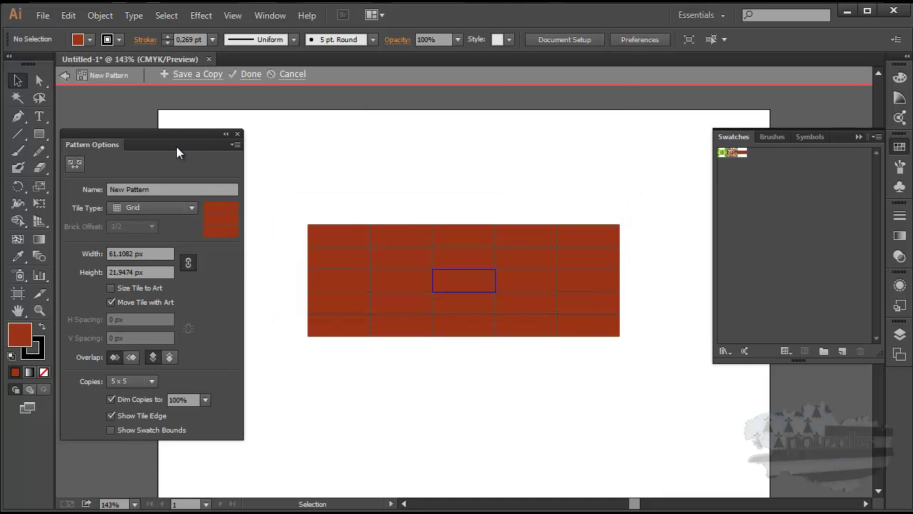
{"action": "left_click_drag", "start_coordinate": [171, 133], "coordinate": [196, 131]}
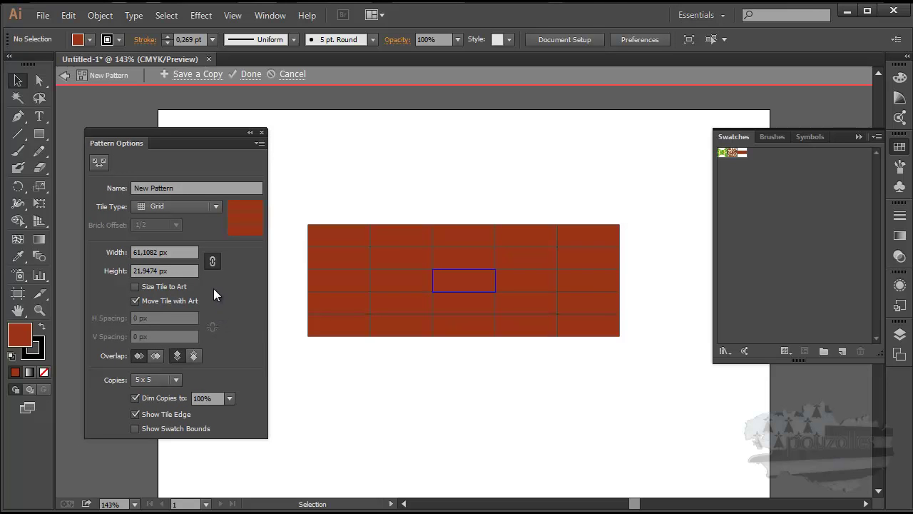
{"action": "left_click", "coordinate": [135, 286]}
Step: Set 2 px horizontal and vertical tile spacing and preview 7 x 7 copies
{"action": "double_click", "coordinate": [135, 318]}
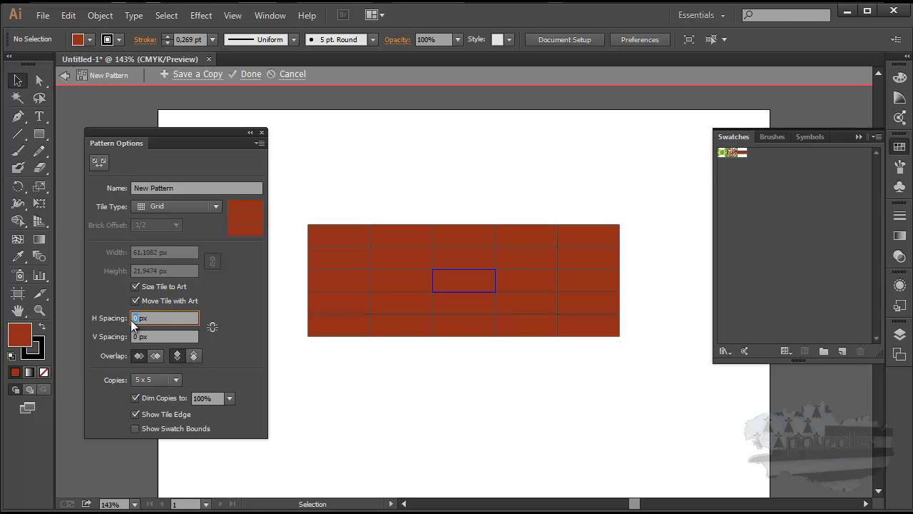
{"action": "type", "text": "2"}
{"action": "left_click", "coordinate": [137, 335]}
{"action": "double_click", "coordinate": [132, 336]}
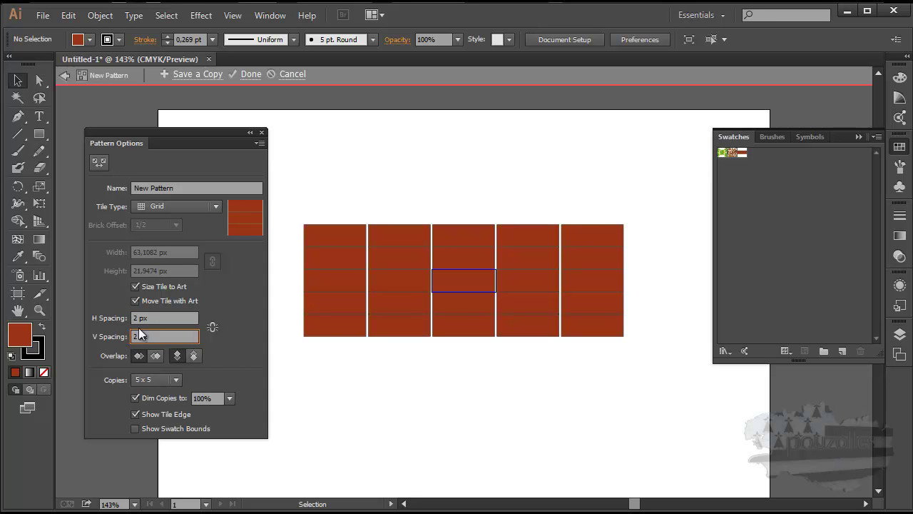
{"action": "key", "text": "Return"}
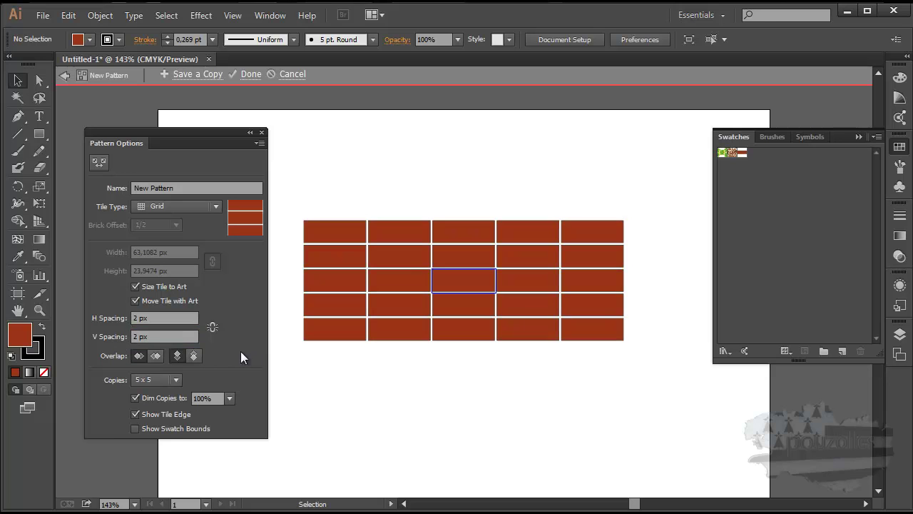
{"action": "left_click", "coordinate": [176, 379]}
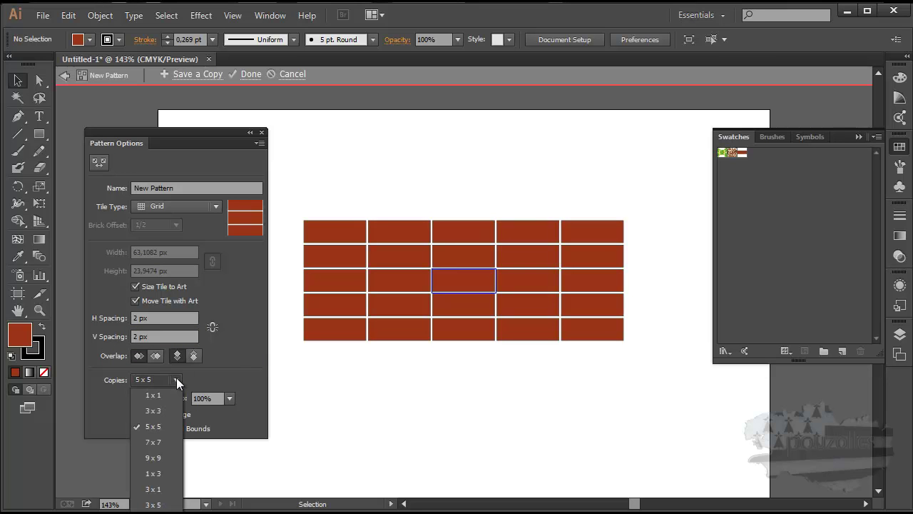
{"action": "left_click", "coordinate": [157, 440]}
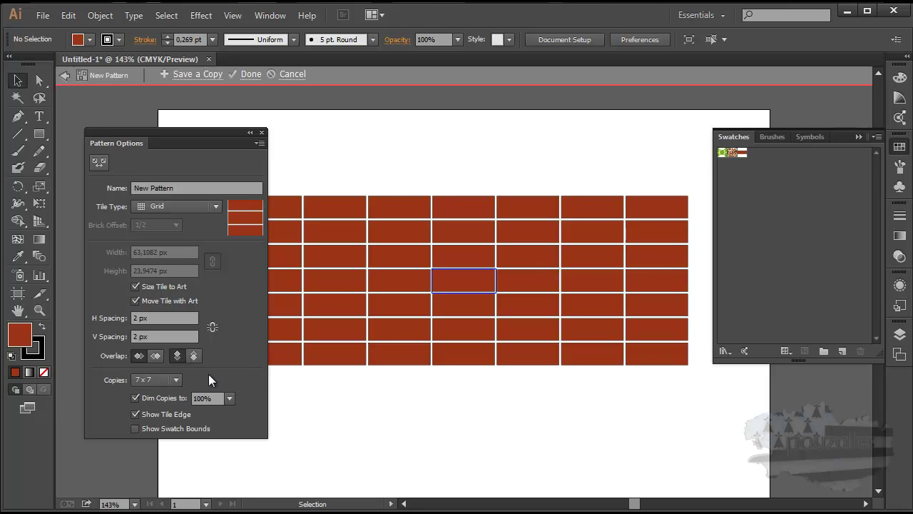
{"action": "left_click", "coordinate": [249, 133]}
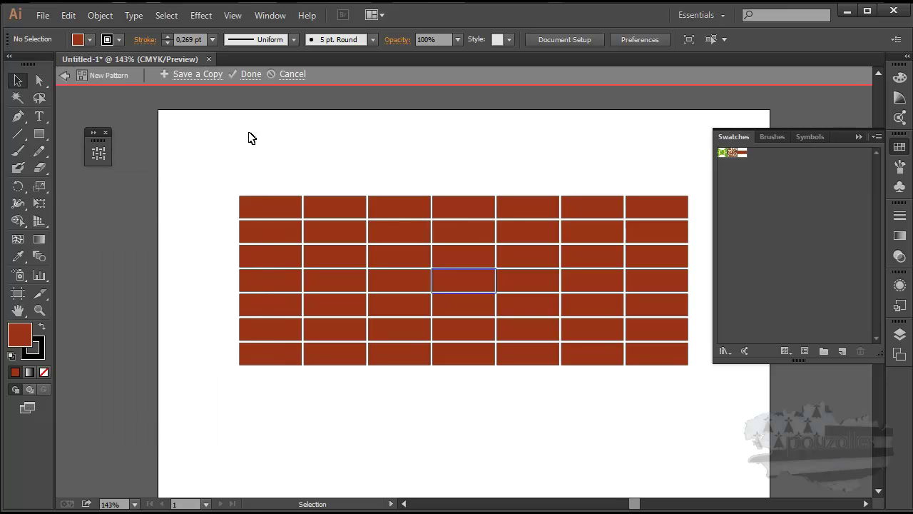
Step: Save the New Pattern swatch and replace the brick with a large rectangle filled with it
{"action": "left_click", "coordinate": [252, 74]}
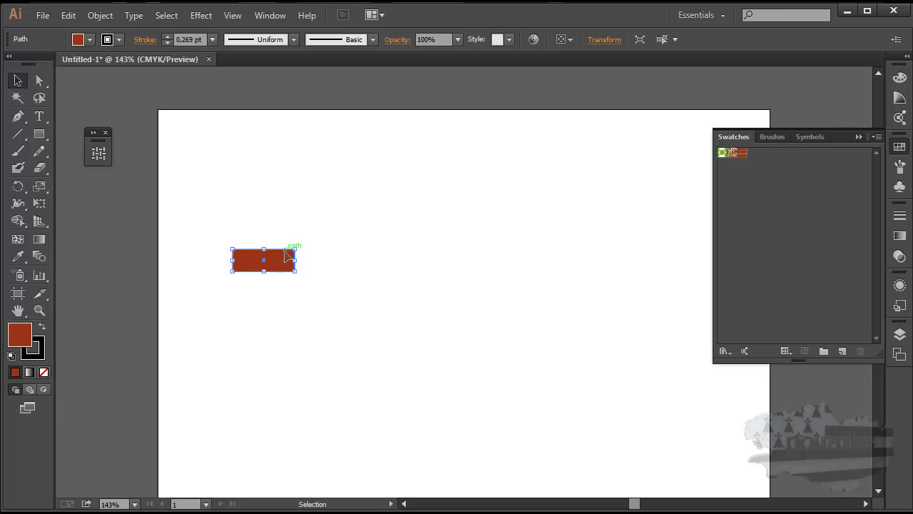
{"action": "key", "text": "Delete"}
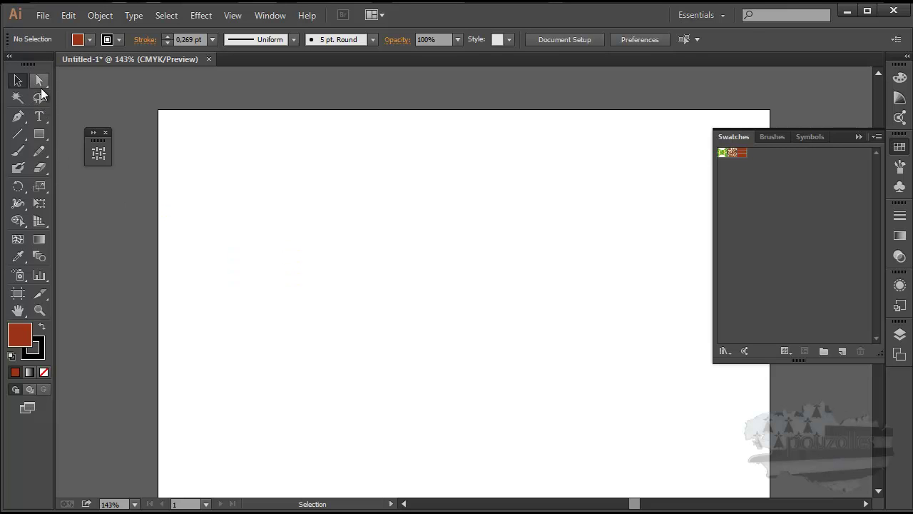
{"action": "left_click", "coordinate": [39, 134]}
{"action": "mouse_move", "coordinate": [202, 165]}
{"action": "left_mouse_down"}
{"action": "mouse_move", "coordinate": [202, 198]}
{"action": "mouse_move", "coordinate": [719, 444]}
{"action": "left_mouse_up"}
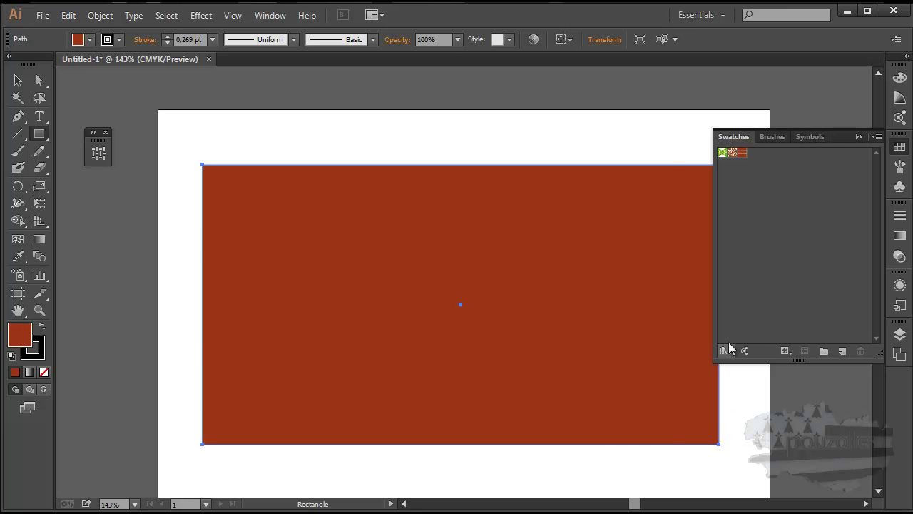
{"action": "left_click", "coordinate": [742, 152]}
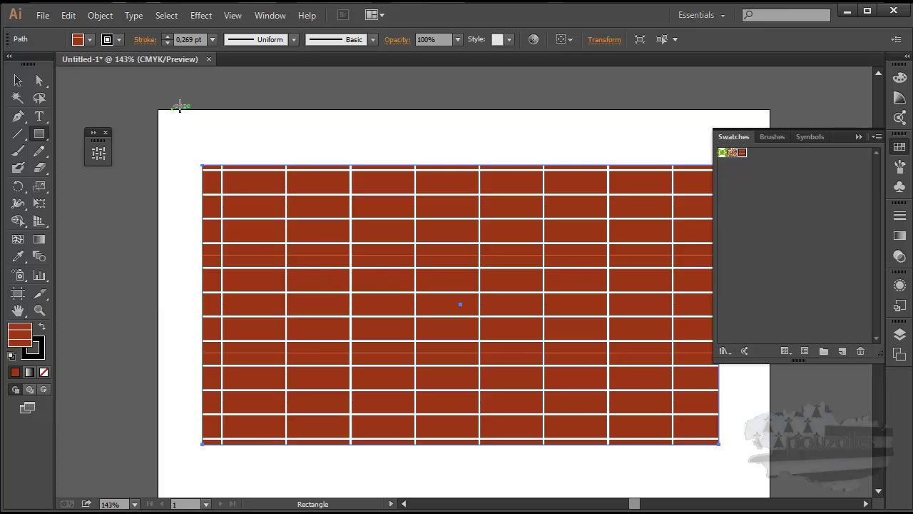
{"action": "left_click", "coordinate": [69, 16]}
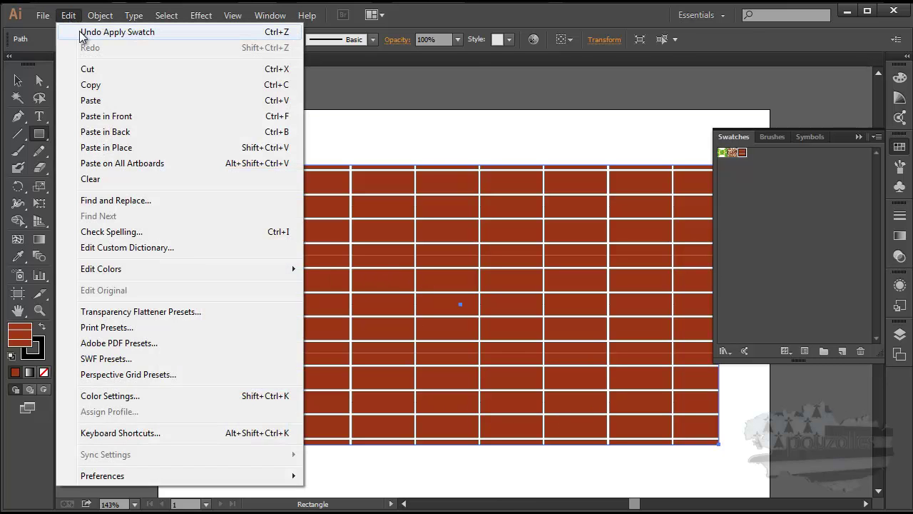
Step: Undo the large rectangle and deletion to get back into New Pattern editing
{"action": "key", "text": "ctrl+z"}
{"action": "left_click", "coordinate": [69, 15]}
{"action": "key", "text": "ctrl+z"}
{"action": "left_click", "coordinate": [84, 33]}
{"action": "left_click", "coordinate": [71, 17]}
{"action": "left_click", "coordinate": [89, 34]}
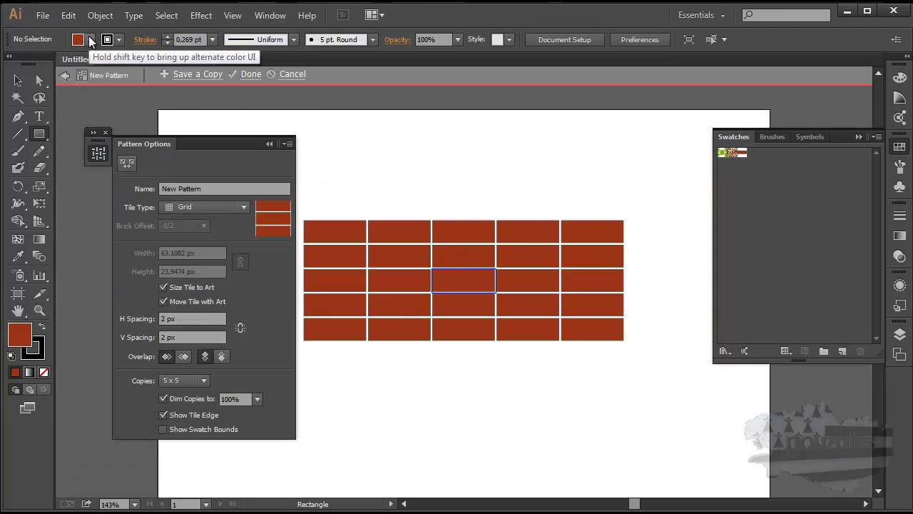
Step: Change the New Pattern tile type to Brick by Row and save the swatch
{"action": "left_click", "coordinate": [217, 206]}
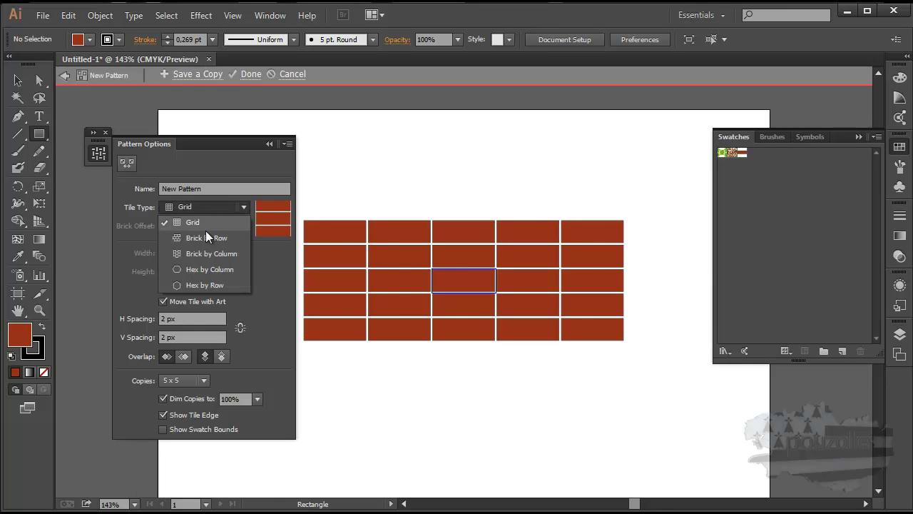
{"action": "left_click", "coordinate": [203, 238]}
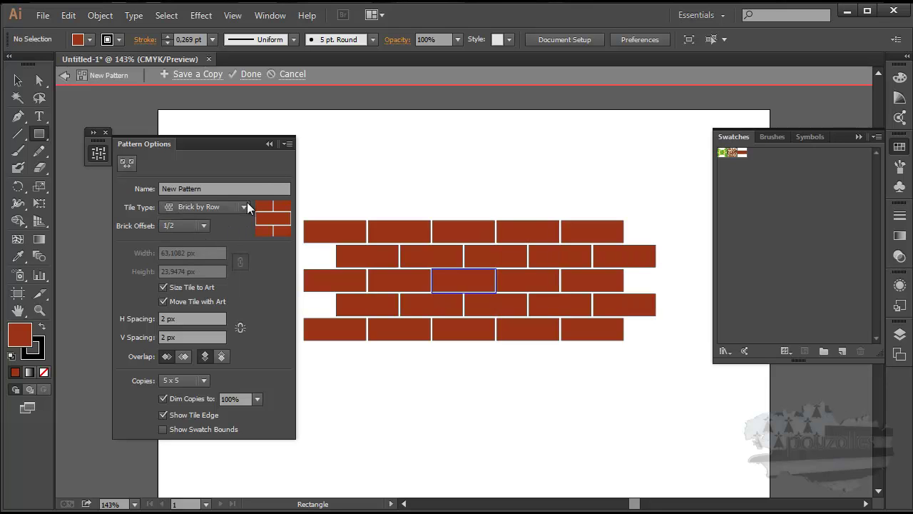
{"action": "left_click", "coordinate": [269, 144]}
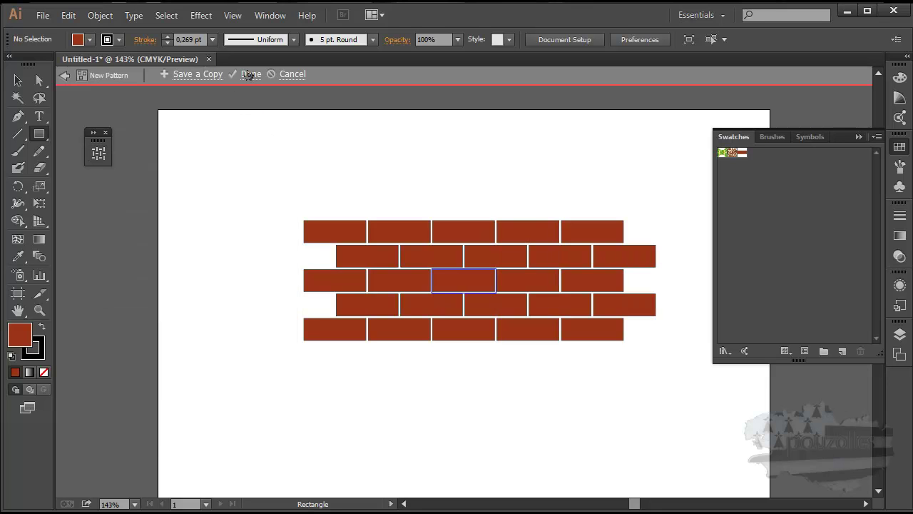
{"action": "left_click", "coordinate": [250, 74]}
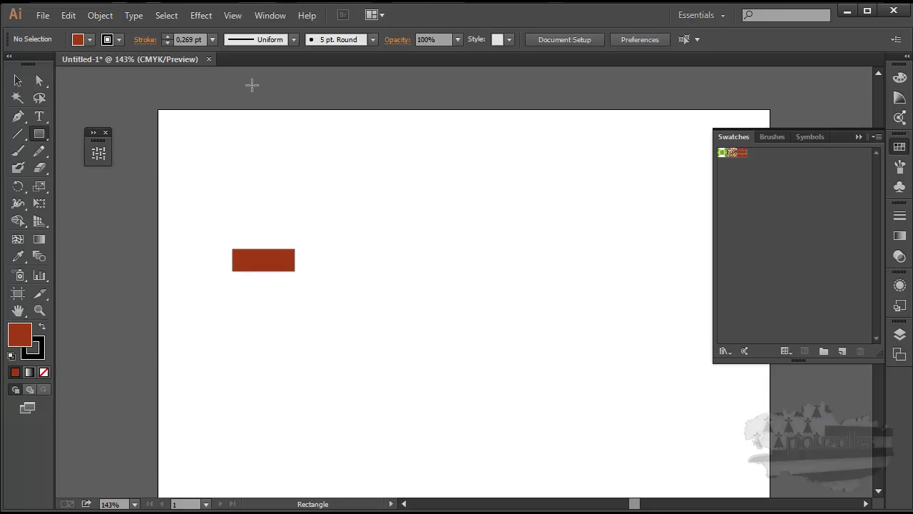
Step: Dismiss the Rectangle size dialog and delete the red rectangle
{"action": "left_click", "coordinate": [249, 249]}
{"action": "left_click", "coordinate": [486, 292]}
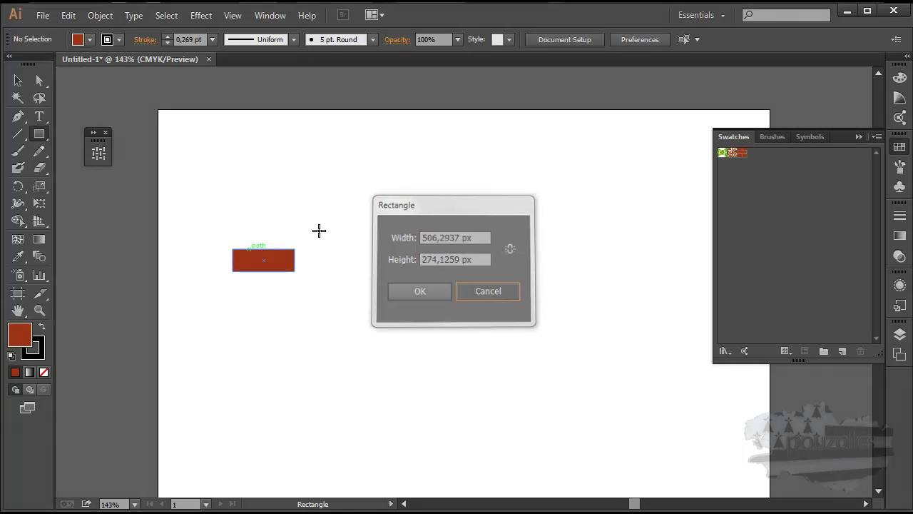
{"action": "left_click", "coordinate": [17, 81]}
{"action": "left_click", "coordinate": [250, 254]}
{"action": "key", "text": "Delete"}
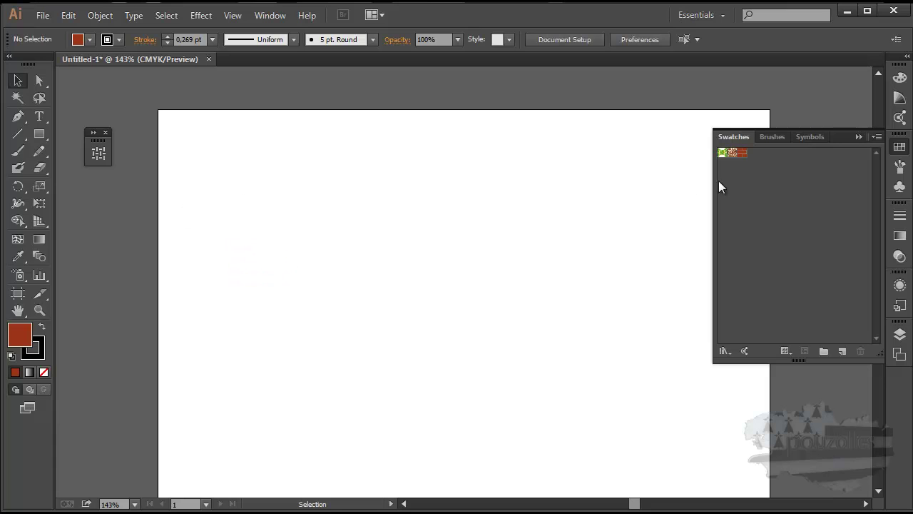
Step: Test the brick swatch as placed tile art and as a rectangle fill, deleting both
{"action": "left_click", "coordinate": [742, 152]}
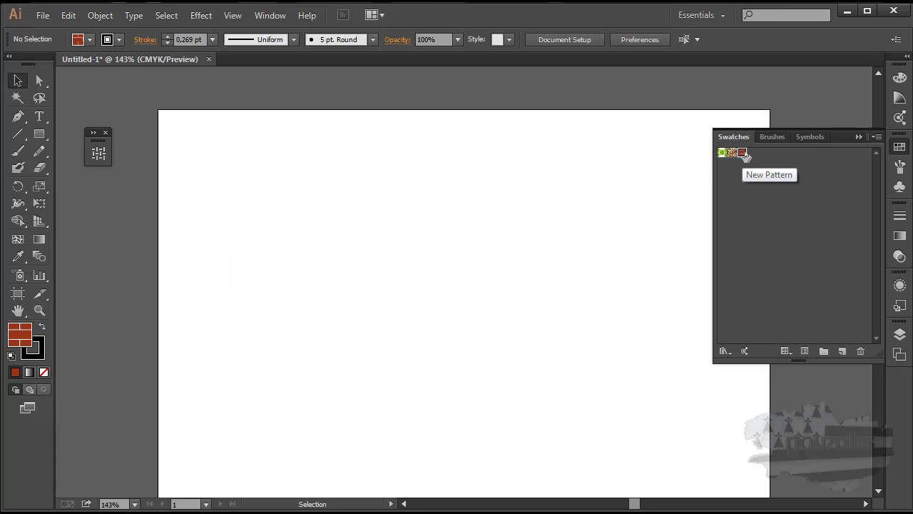
{"action": "left_click_drag", "start_coordinate": [746, 157], "coordinate": [410, 235]}
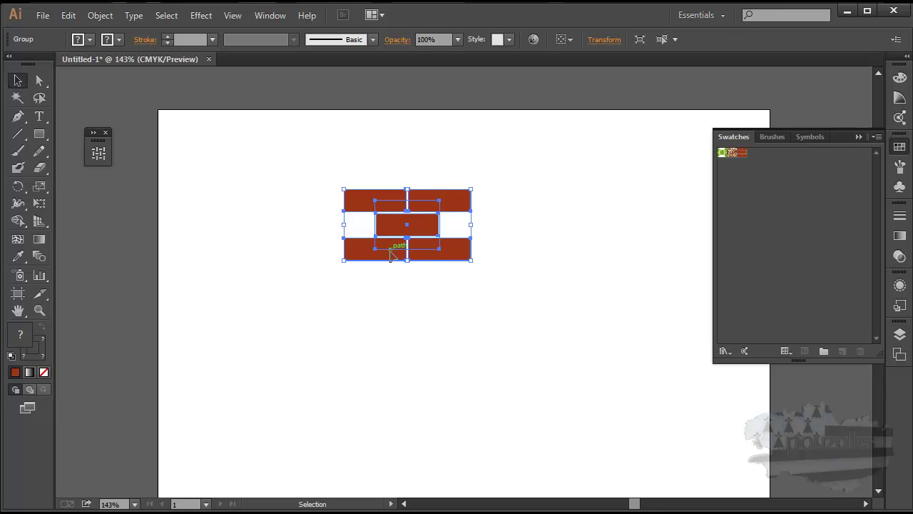
{"action": "key", "text": "Delete"}
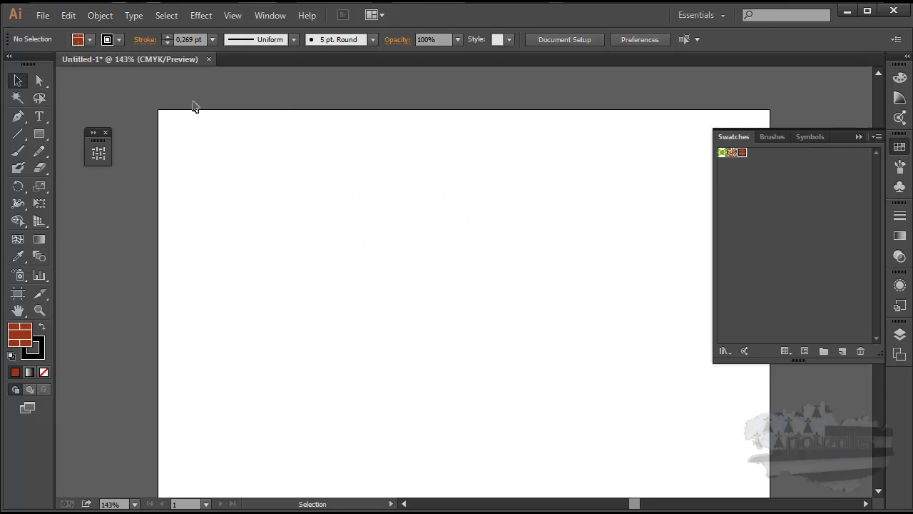
{"action": "left_click", "coordinate": [39, 134]}
{"action": "left_click_drag", "start_coordinate": [219, 162], "coordinate": [672, 398]}
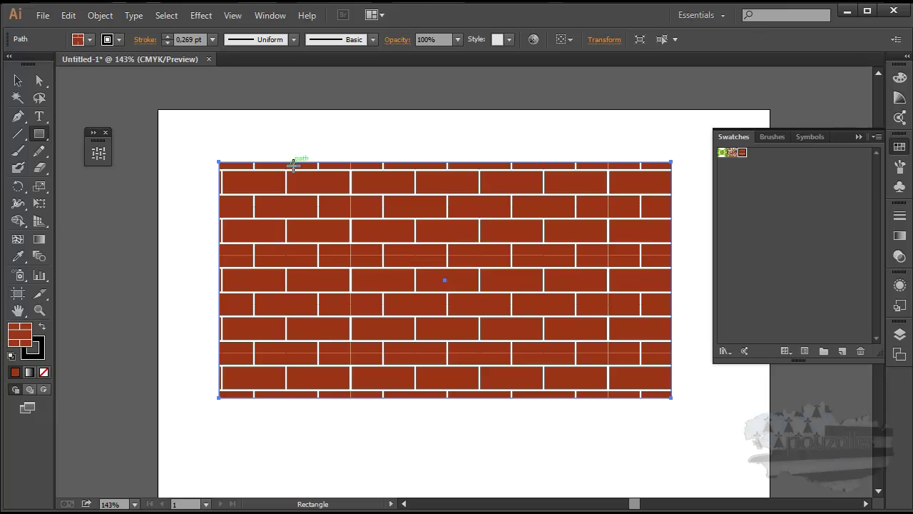
{"action": "key", "text": "Delete"}
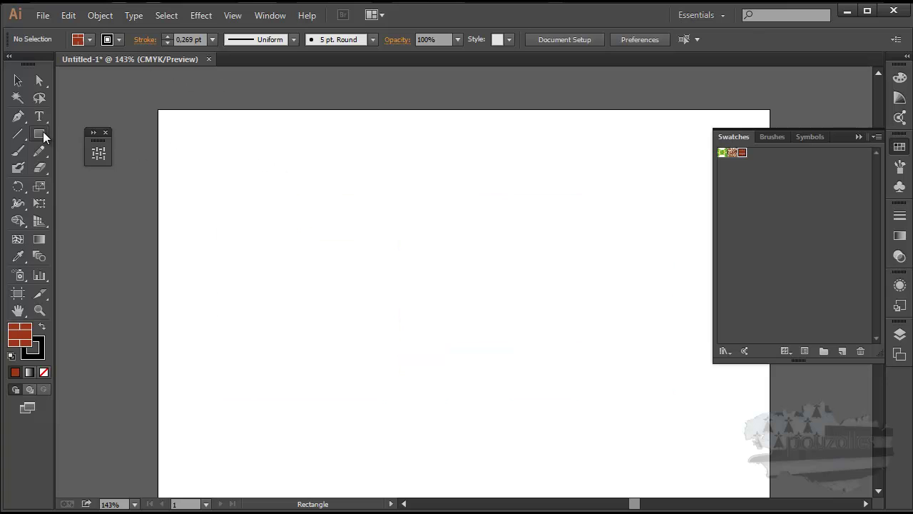
Step: Draw a small hexagon filled coral ED7251 and make it into New Pattern 2
{"action": "left_click", "coordinate": [42, 132]}
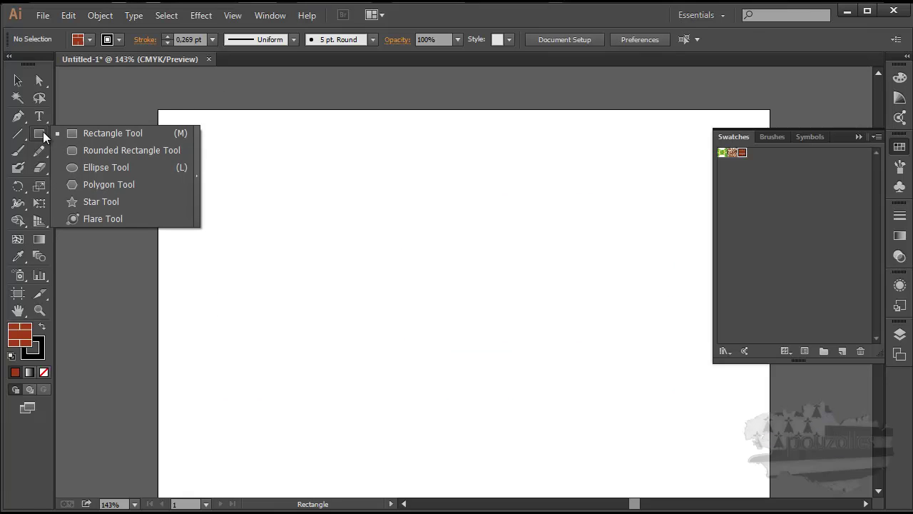
{"action": "left_click", "coordinate": [103, 184]}
{"action": "left_click_drag", "start_coordinate": [313, 206], "coordinate": [313, 224]}
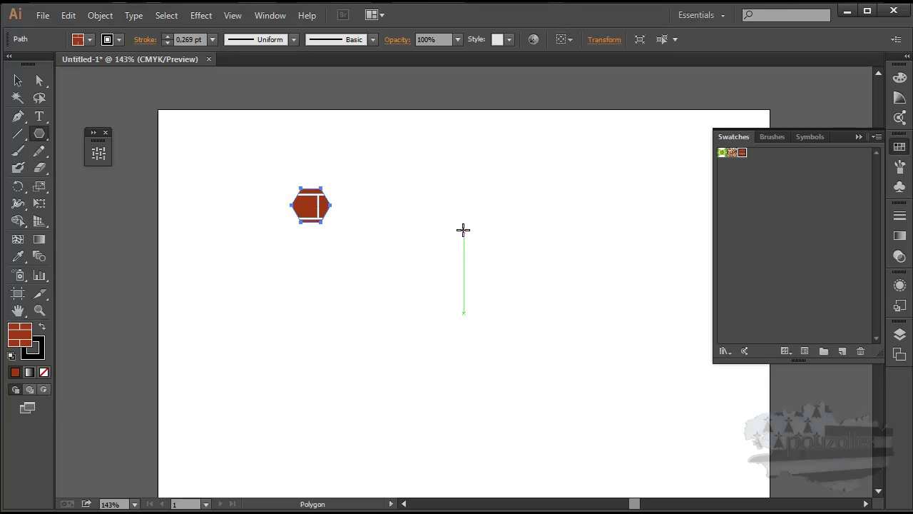
{"action": "double_click", "coordinate": [25, 341]}
{"action": "left_click", "coordinate": [385, 184]}
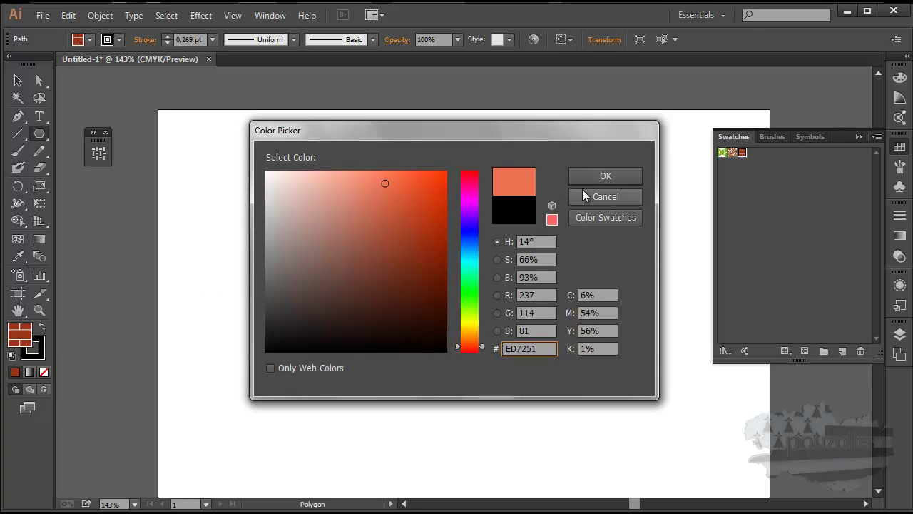
{"action": "left_click", "coordinate": [610, 178]}
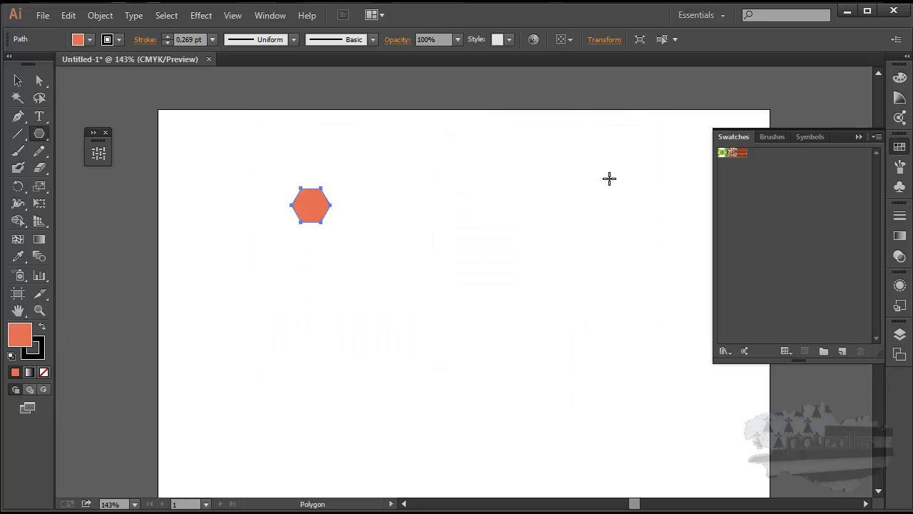
{"action": "left_click", "coordinate": [97, 22]}
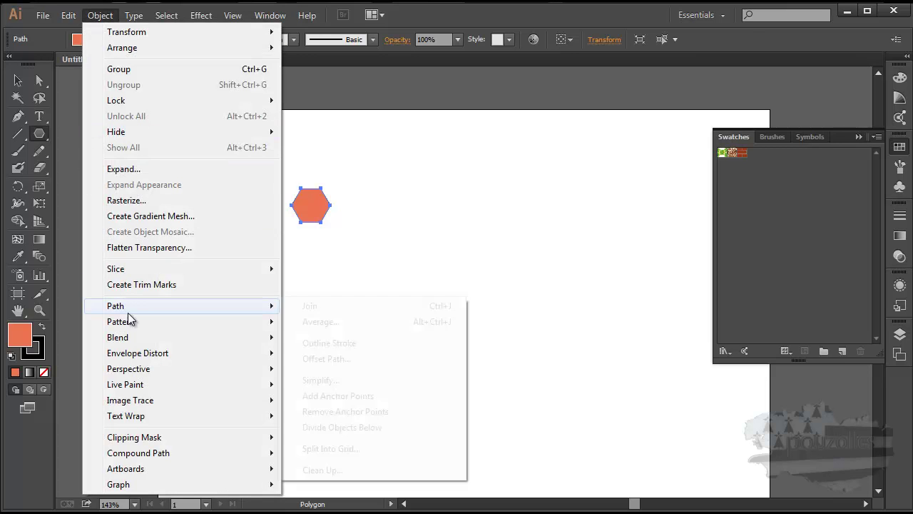
{"action": "mouse_move", "coordinate": [119, 321]}
{"action": "left_click", "coordinate": [331, 324]}
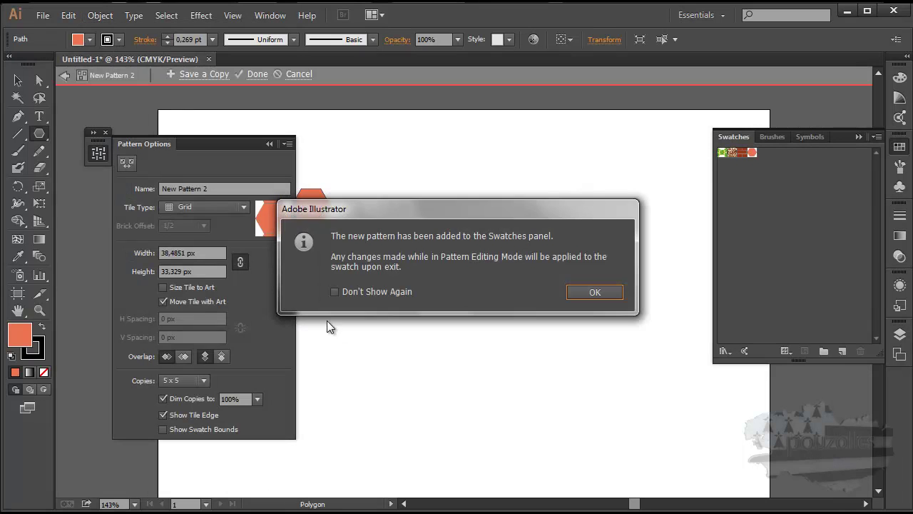
Step: Set the hexagon pattern's tile type to Hex by Column
{"action": "left_click", "coordinate": [605, 294]}
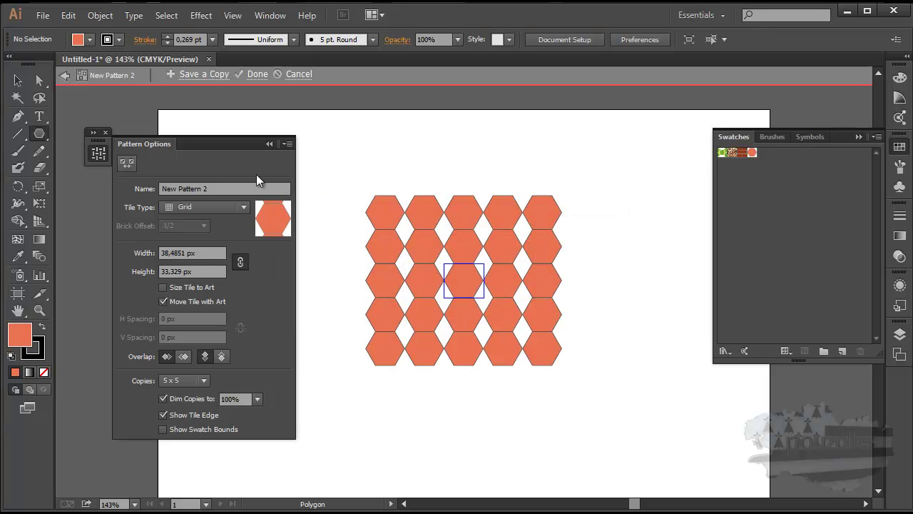
{"action": "left_click_drag", "start_coordinate": [234, 139], "coordinate": [220, 140]}
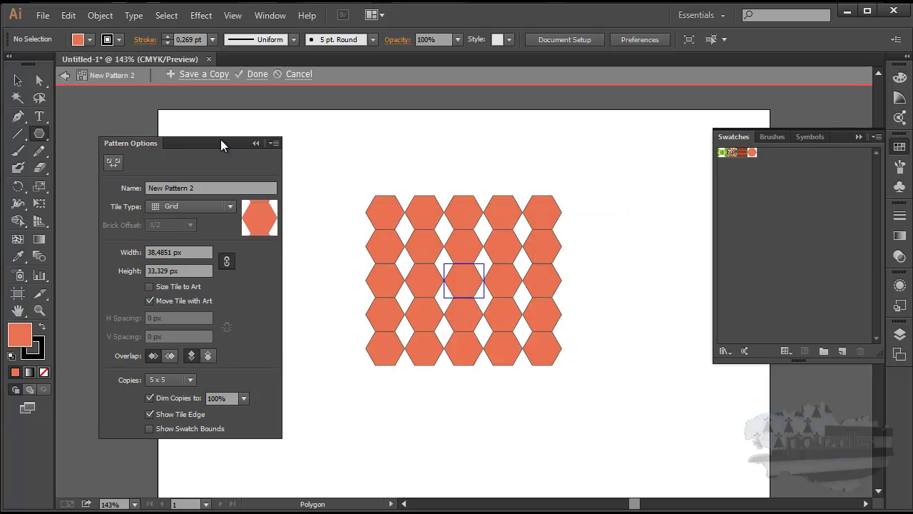
{"action": "left_click", "coordinate": [194, 202]}
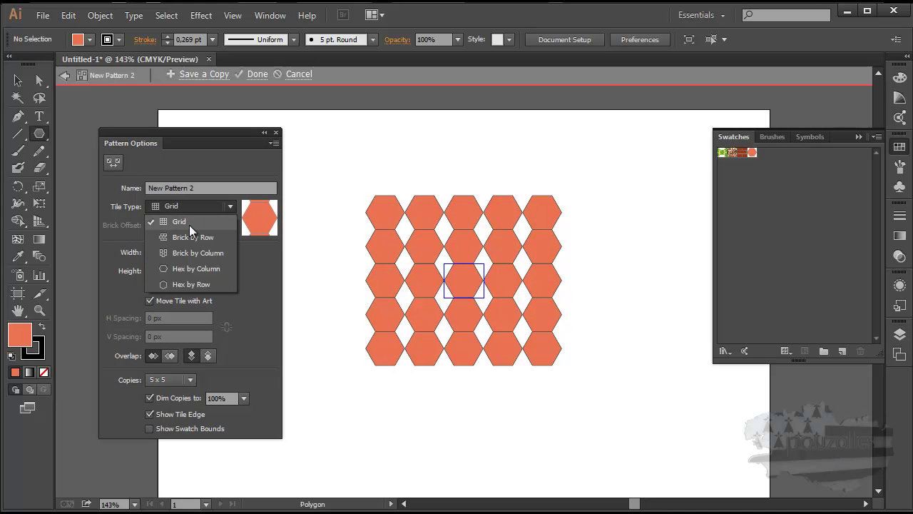
{"action": "left_click", "coordinate": [188, 229]}
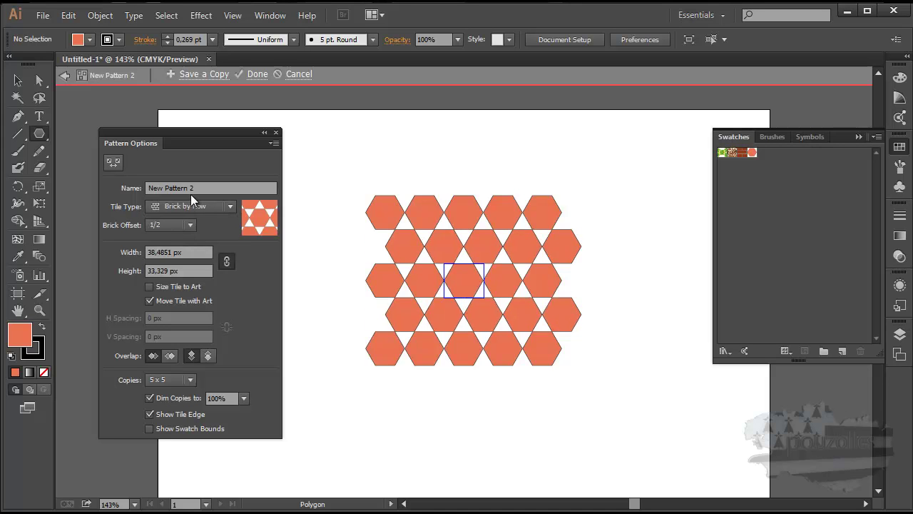
{"action": "left_click", "coordinate": [192, 206]}
{"action": "left_click", "coordinate": [183, 268]}
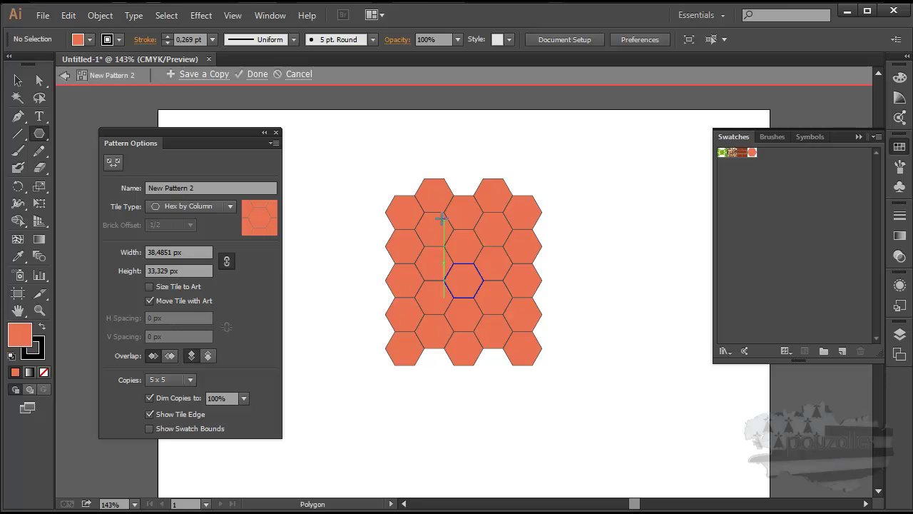
Step: Size the tile to the art and apply linked 1 px horizontal and vertical spacing
{"action": "left_click", "coordinate": [149, 286]}
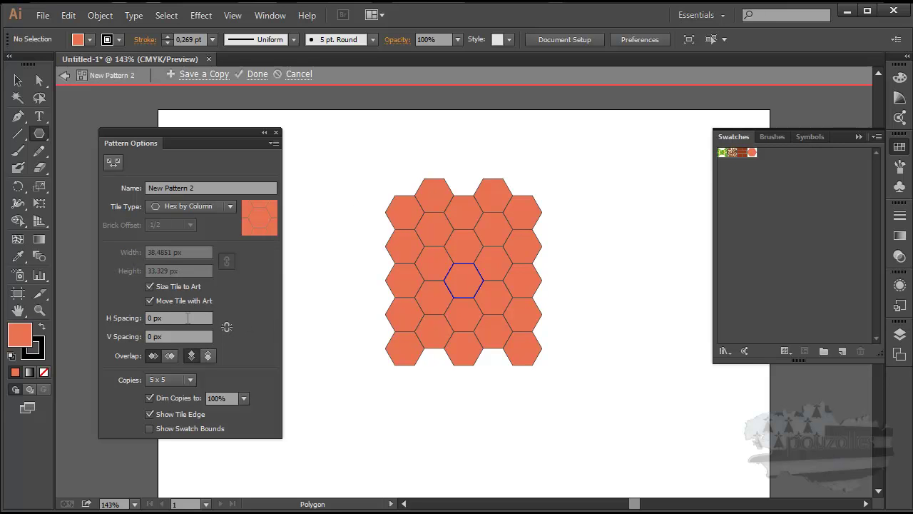
{"action": "left_click", "coordinate": [155, 318]}
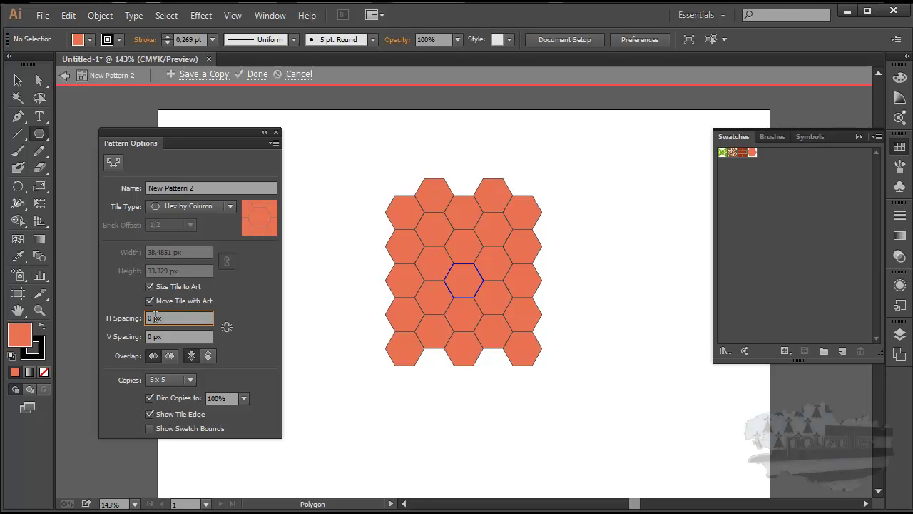
{"action": "left_click", "coordinate": [226, 326]}
{"action": "double_click", "coordinate": [151, 318]}
{"action": "type", "text": "1"}
{"action": "key", "text": "Return"}
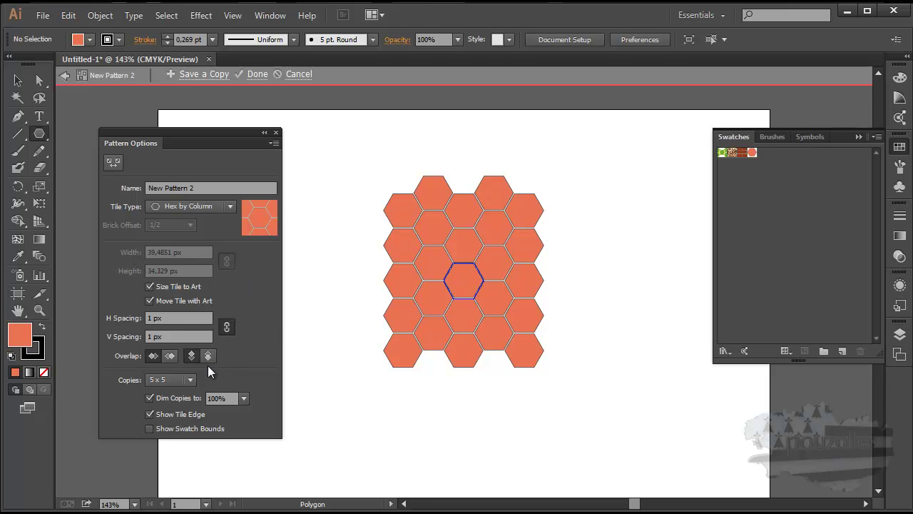
Step: Preview the pattern as 9 x 9 copies, check the tile edge display, and finish editing
{"action": "left_click", "coordinate": [189, 380]}
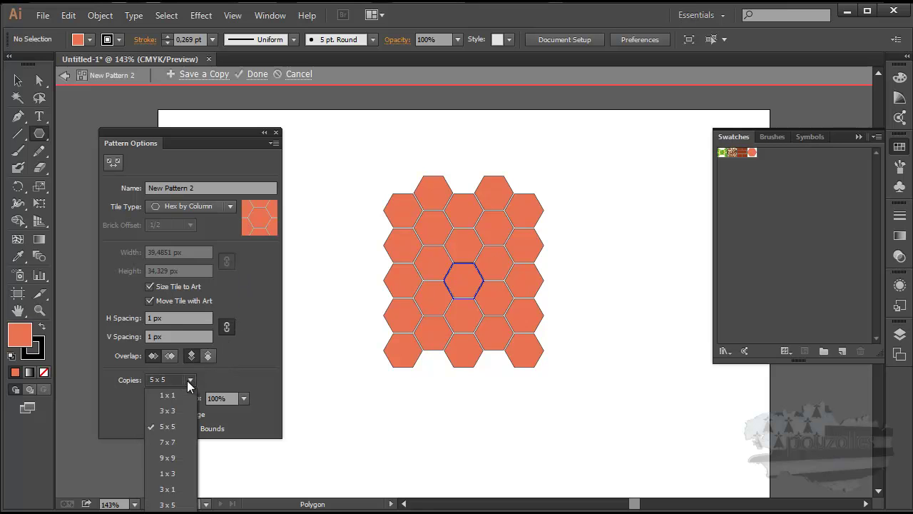
{"action": "left_click", "coordinate": [169, 459]}
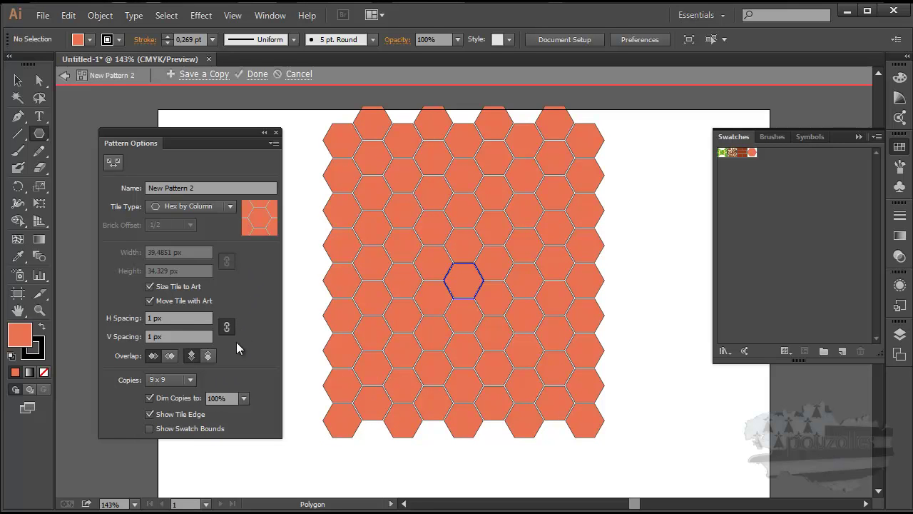
{"action": "left_click", "coordinate": [150, 428]}
{"action": "left_click", "coordinate": [149, 428]}
{"action": "left_click", "coordinate": [149, 413]}
{"action": "left_click", "coordinate": [149, 414]}
{"action": "left_click", "coordinate": [150, 413]}
{"action": "left_click", "coordinate": [265, 134]}
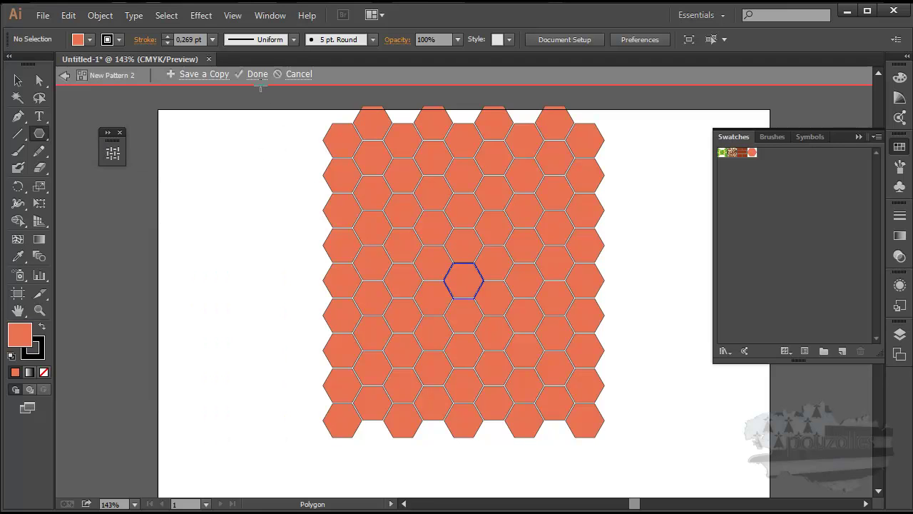
{"action": "left_click", "coordinate": [256, 75]}
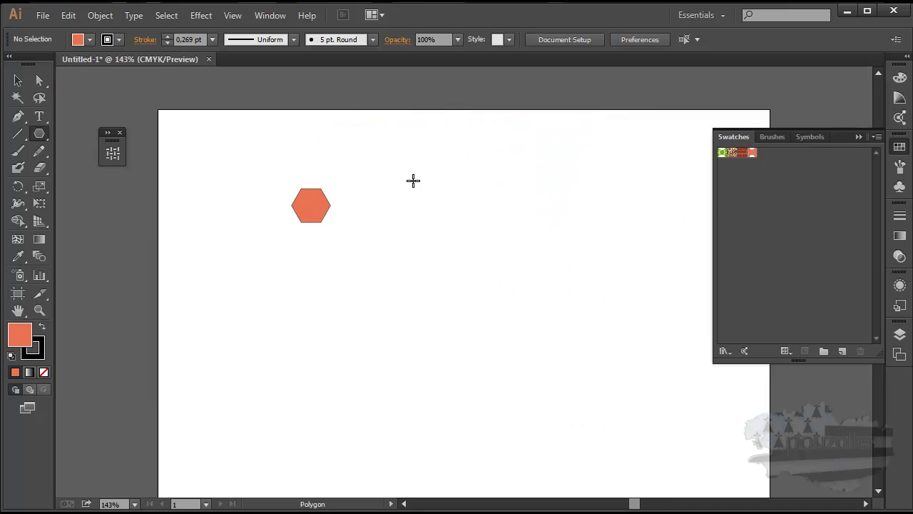
Step: Dismiss the polygon size dialog and delete the coral hexagon
{"action": "left_click", "coordinate": [318, 207]}
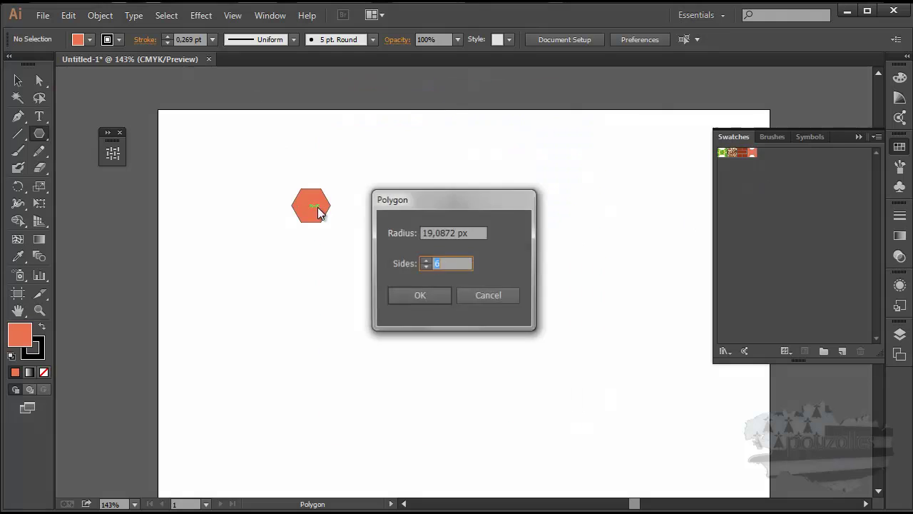
{"action": "left_click", "coordinate": [499, 299]}
{"action": "left_click", "coordinate": [18, 80]}
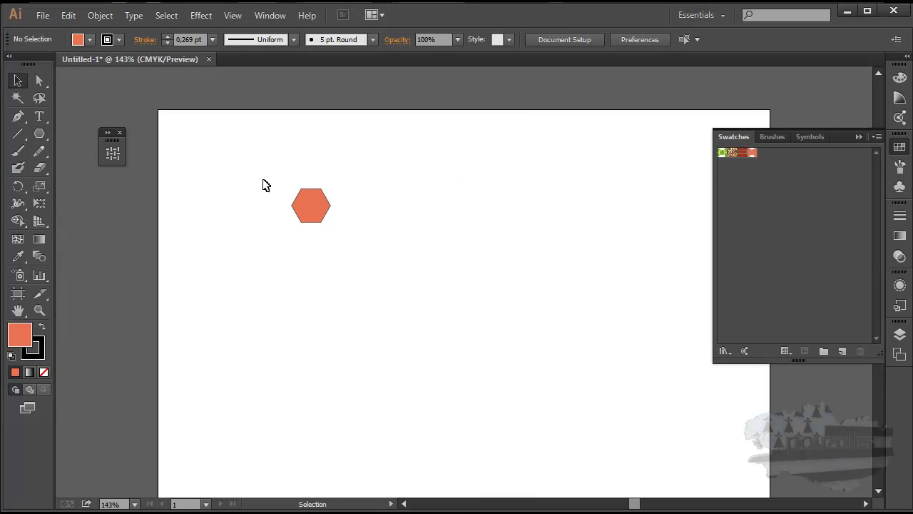
{"action": "left_click", "coordinate": [311, 195]}
{"action": "key", "text": "Delete"}
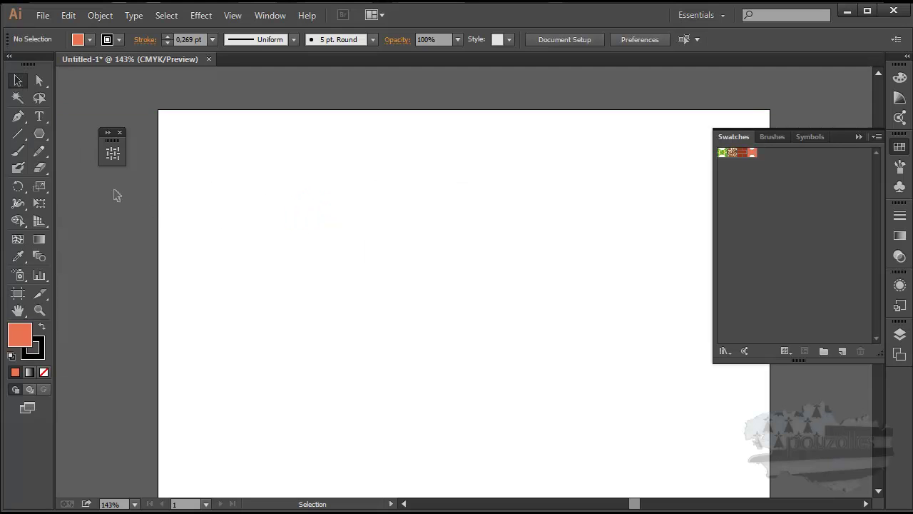
Step: Try the hexagon pattern as a wide rectangle's fill, then delete that rectangle
{"action": "left_click_drag", "start_coordinate": [39, 134], "coordinate": [72, 134]}
{"action": "left_click_drag", "start_coordinate": [196, 146], "coordinate": [677, 369]}
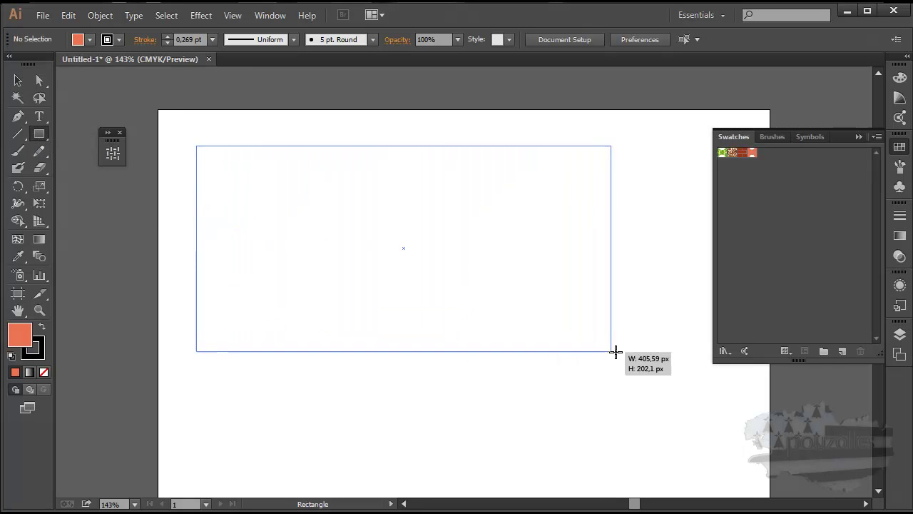
{"action": "left_click", "coordinate": [753, 153]}
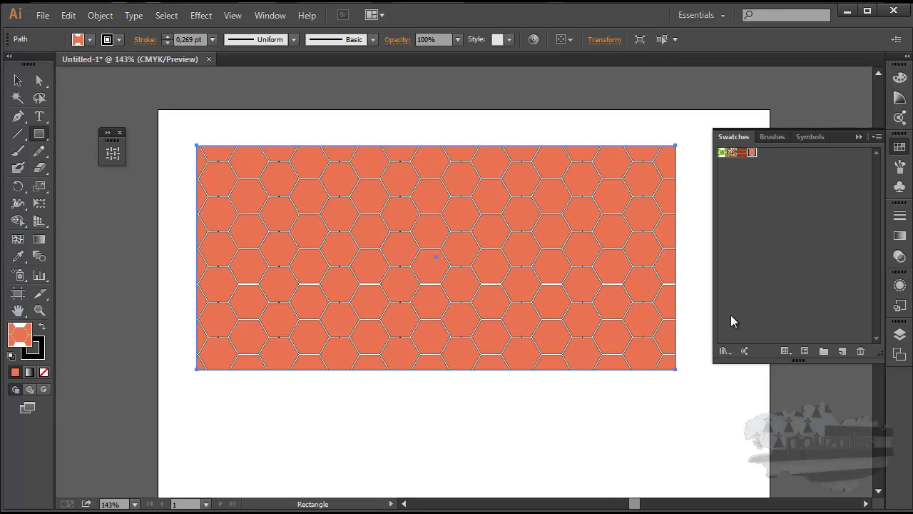
{"action": "left_click", "coordinate": [18, 80]}
{"action": "left_click", "coordinate": [208, 128]}
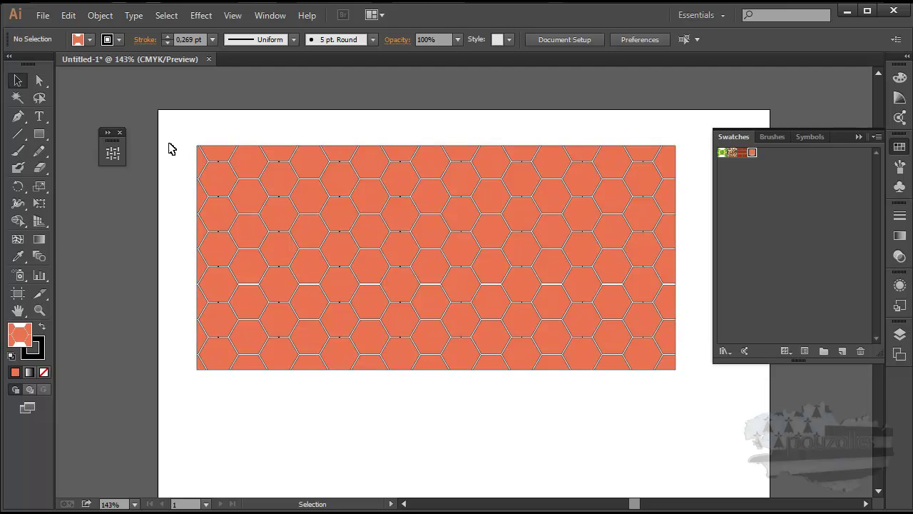
{"action": "left_click", "coordinate": [263, 146]}
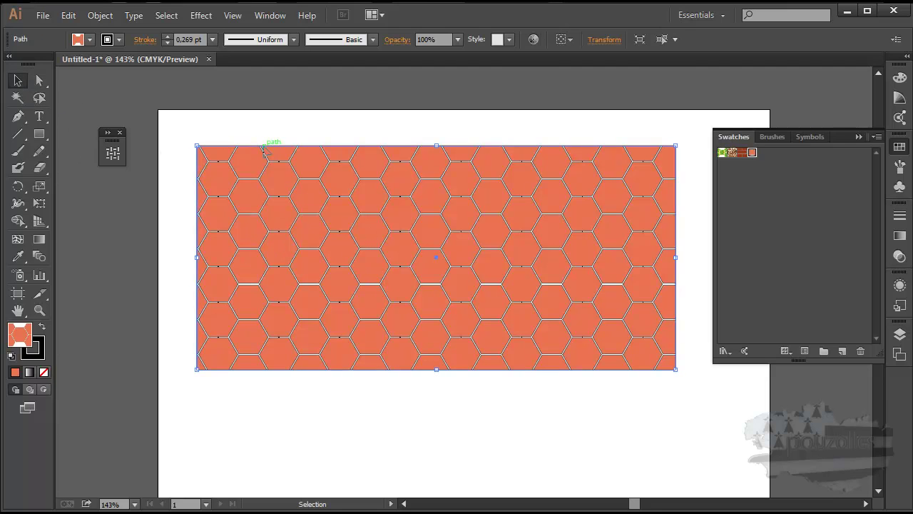
{"action": "key", "text": "Delete"}
{"action": "left_click", "coordinate": [24, 132]}
Step: Brush trial trunk and crown strokes with the Paintbrush, then undo both
{"action": "left_click", "coordinate": [24, 151]}
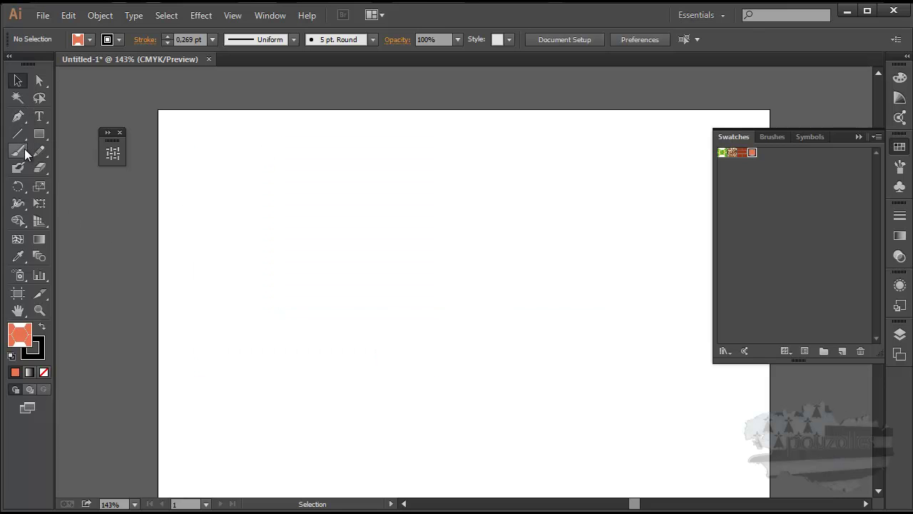
{"action": "left_click", "coordinate": [25, 151]}
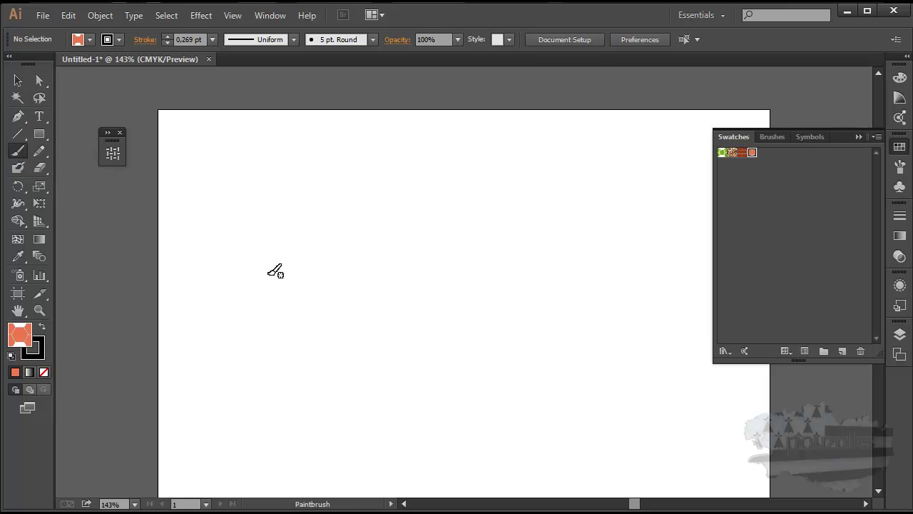
{"action": "mouse_move", "coordinate": [244, 423]}
{"action": "left_mouse_down"}
{"action": "mouse_move", "coordinate": [296, 371]}
{"action": "mouse_move", "coordinate": [330, 172]}
{"action": "mouse_move", "coordinate": [376, 394]}
{"action": "mouse_move", "coordinate": [400, 425]}
{"action": "mouse_move", "coordinate": [389, 434]}
{"action": "mouse_move", "coordinate": [244, 424]}
{"action": "left_mouse_up"}
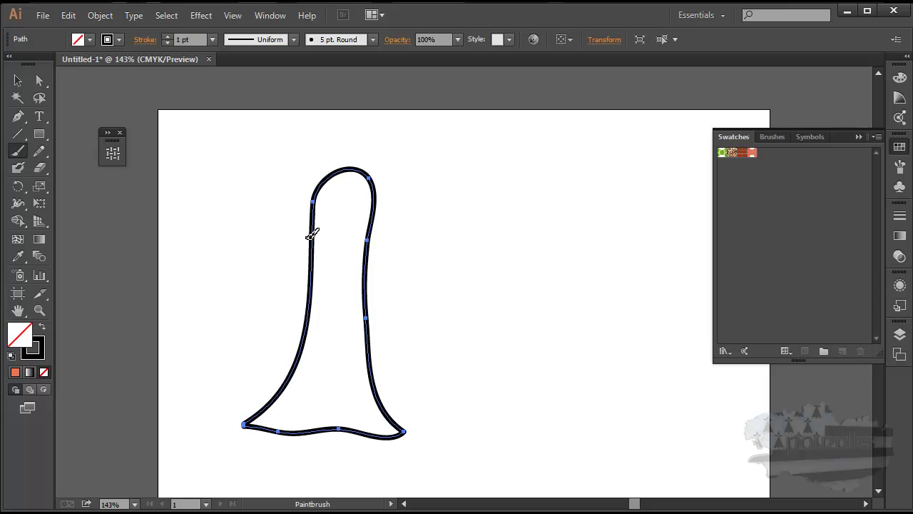
{"action": "mouse_move", "coordinate": [312, 241]}
{"action": "left_mouse_down"}
{"action": "mouse_move", "coordinate": [283, 228]}
{"action": "mouse_move", "coordinate": [226, 167]}
{"action": "mouse_move", "coordinate": [310, 122]}
{"action": "mouse_move", "coordinate": [422, 124]}
{"action": "mouse_move", "coordinate": [542, 214]}
{"action": "mouse_move", "coordinate": [410, 258]}
{"action": "mouse_move", "coordinate": [375, 243]}
{"action": "mouse_move", "coordinate": [312, 241]}
{"action": "left_mouse_up"}
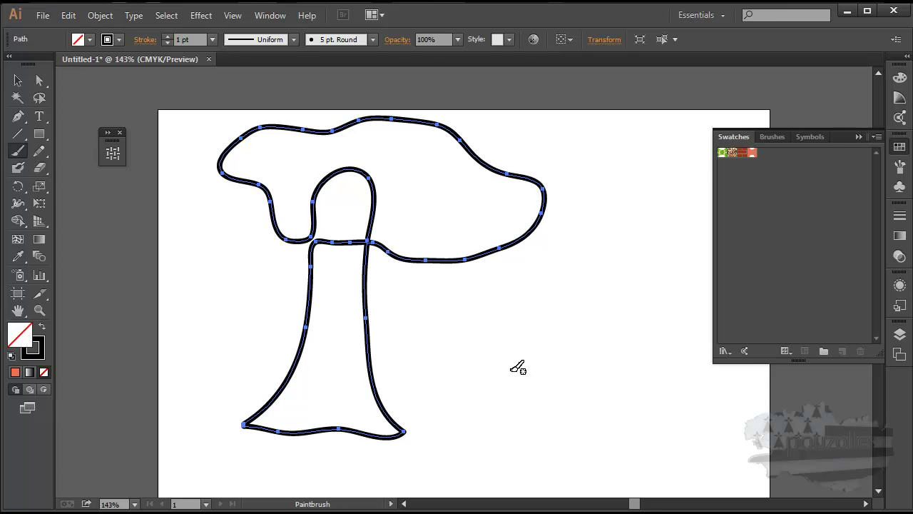
{"action": "left_click", "coordinate": [67, 16]}
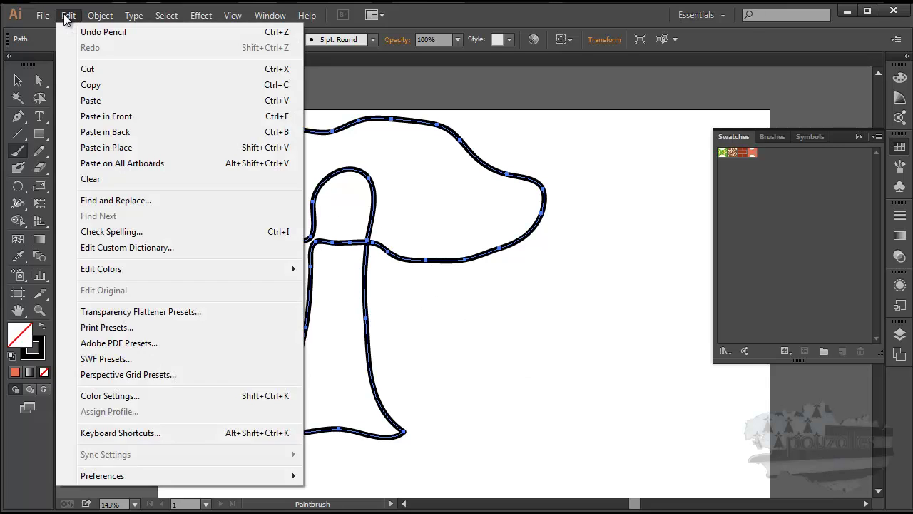
{"action": "left_click", "coordinate": [84, 32]}
{"action": "left_click", "coordinate": [68, 15]}
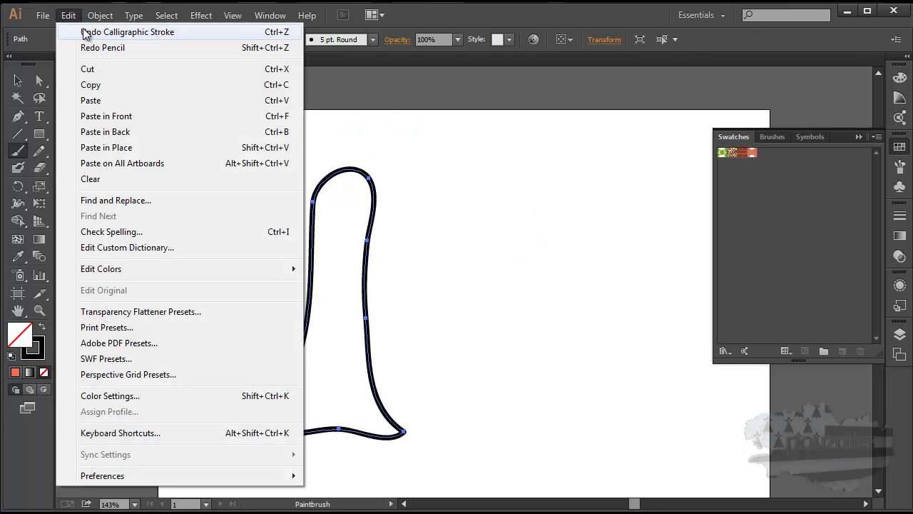
{"action": "left_click", "coordinate": [83, 31]}
Step: Brush a flared trunk outline up and back down, and confirm the Paintbrush options
{"action": "left_click_drag", "start_coordinate": [240, 473], "coordinate": [295, 346]}
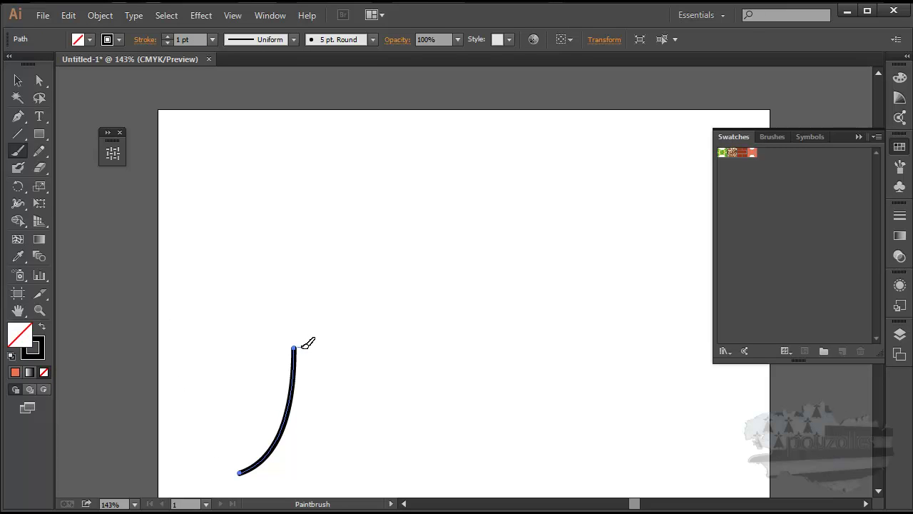
{"action": "mouse_move", "coordinate": [325, 348]}
{"action": "left_mouse_down"}
{"action": "mouse_move", "coordinate": [353, 469]}
{"action": "mouse_move", "coordinate": [241, 472]}
{"action": "left_mouse_up"}
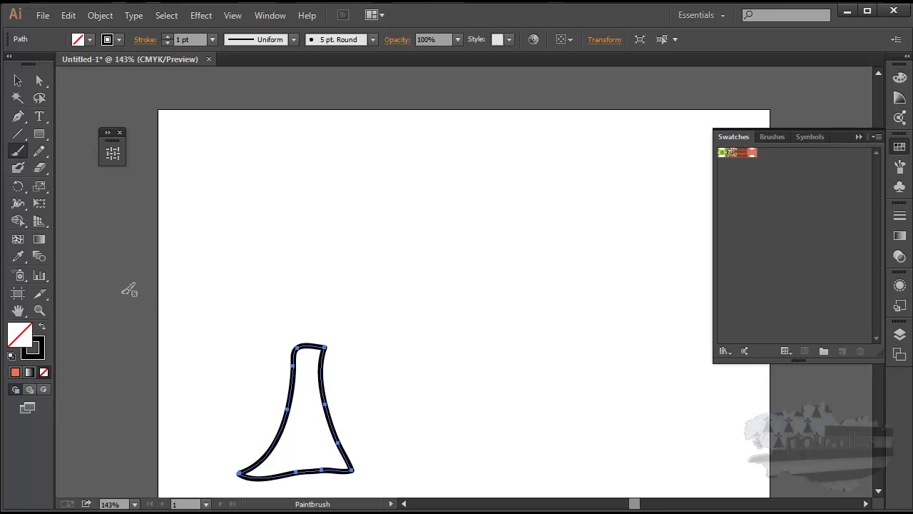
{"action": "key", "text": "Return"}
{"action": "left_click", "coordinate": [484, 356]}
Step: Brush a rounded, cloud-like crown outline on top of the trunk
{"action": "left_click", "coordinate": [20, 81]}
{"action": "left_click", "coordinate": [142, 272]}
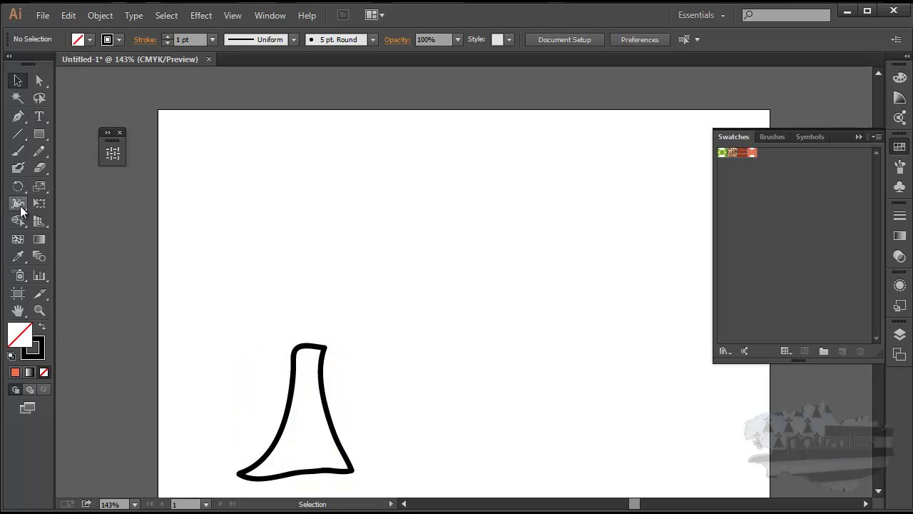
{"action": "left_click", "coordinate": [18, 151]}
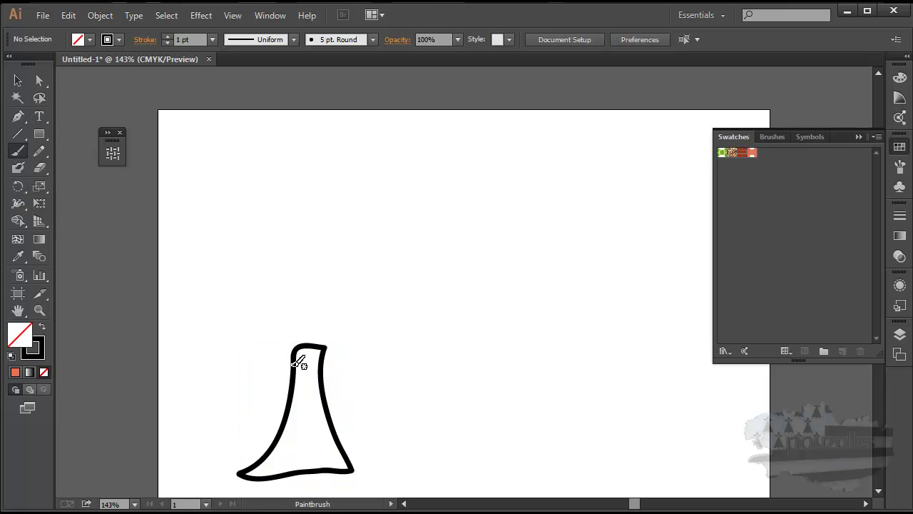
{"action": "mouse_move", "coordinate": [293, 365]}
{"action": "left_mouse_down"}
{"action": "mouse_move", "coordinate": [315, 241]}
{"action": "mouse_move", "coordinate": [293, 362]}
{"action": "left_mouse_up"}
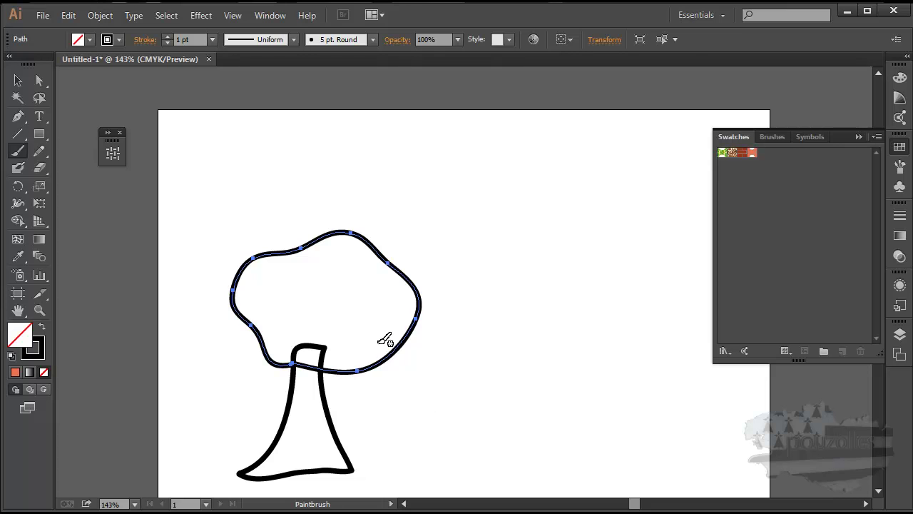
{"action": "left_click", "coordinate": [17, 80]}
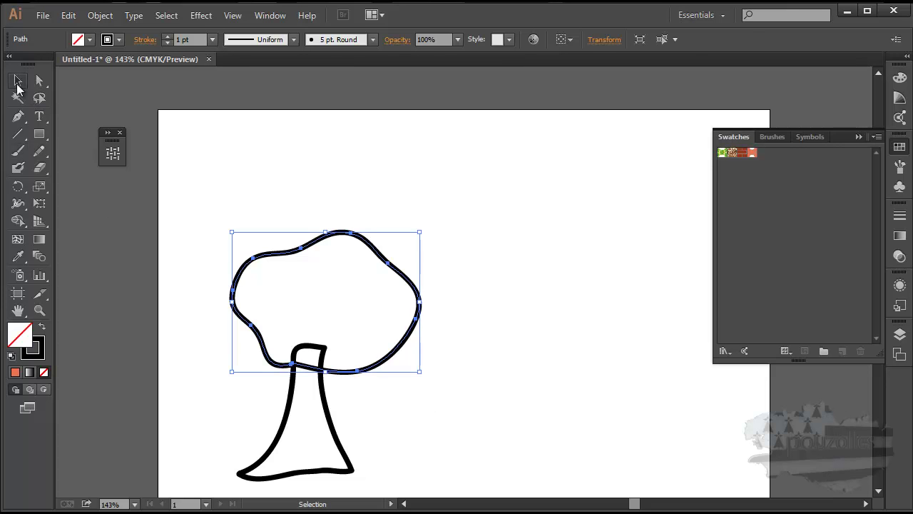
Step: Fill the tree crown with a mid green
{"action": "double_click", "coordinate": [19, 340]}
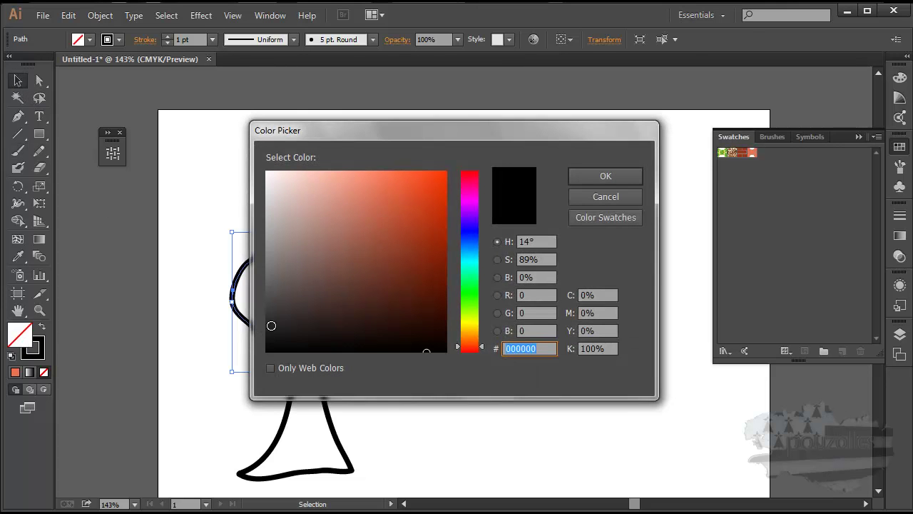
{"action": "left_click", "coordinate": [470, 293]}
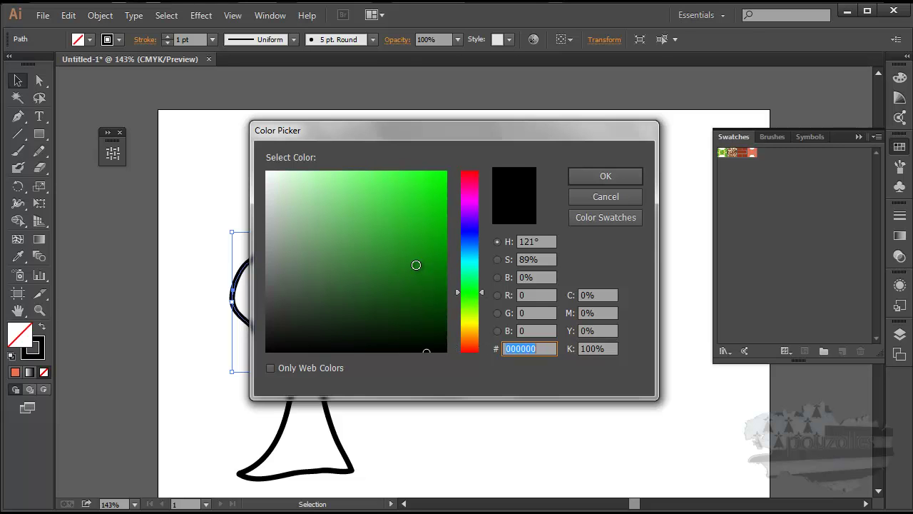
{"action": "left_click", "coordinate": [419, 265]}
{"action": "left_click", "coordinate": [605, 178]}
Step: Fill the trunk with dark brown 601D0B and select both crown and trunk
{"action": "left_click", "coordinate": [291, 418]}
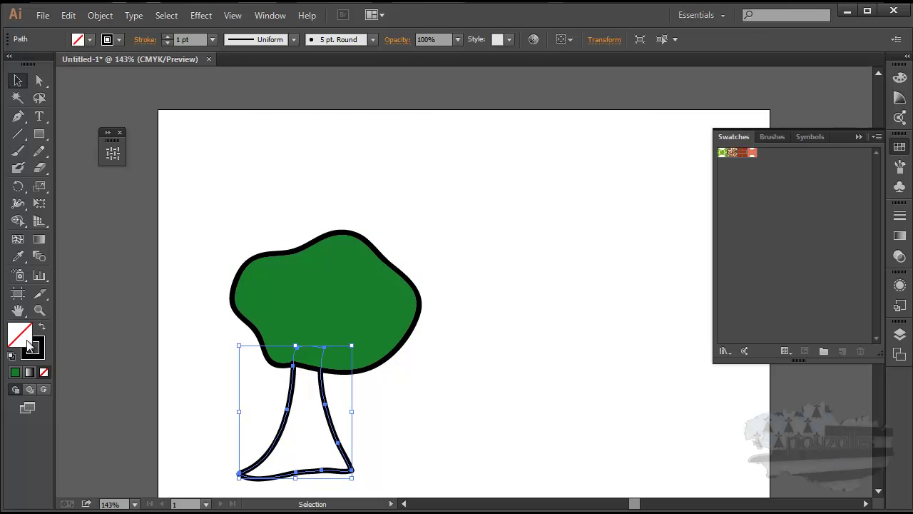
{"action": "double_click", "coordinate": [29, 345]}
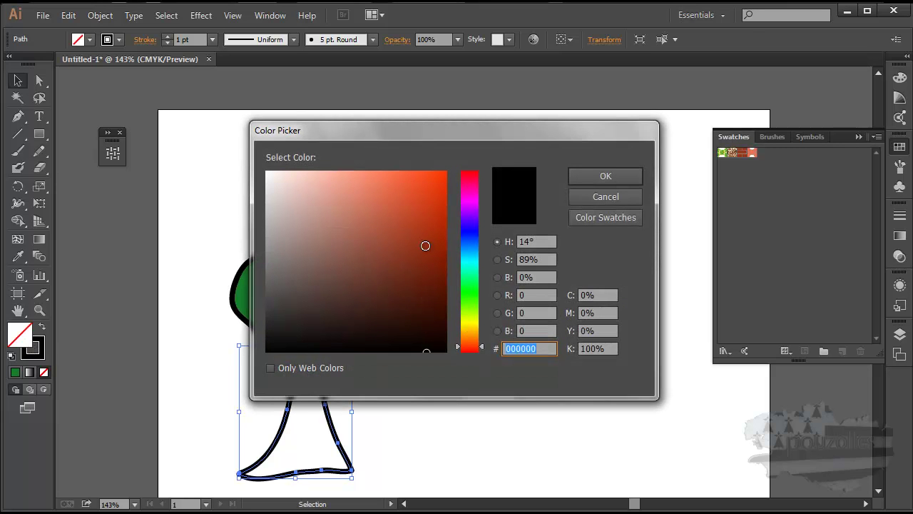
{"action": "left_click", "coordinate": [429, 283]}
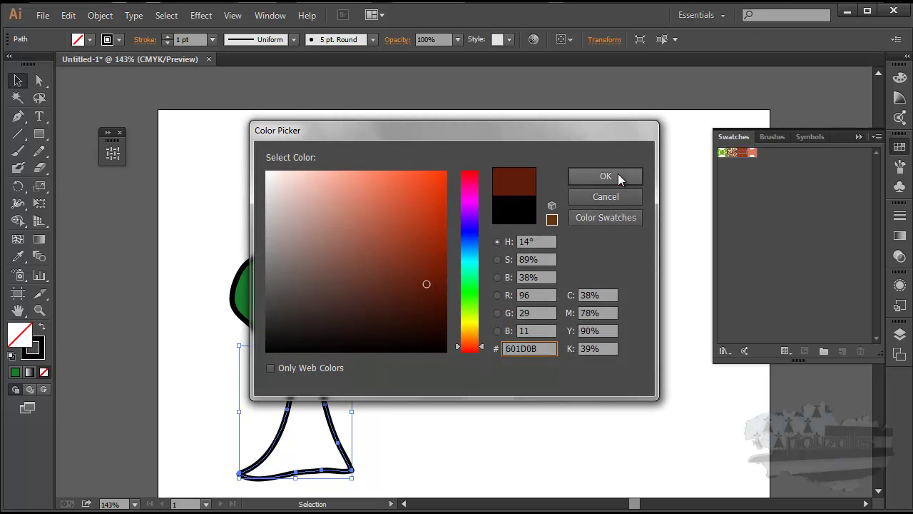
{"action": "left_click", "coordinate": [612, 177]}
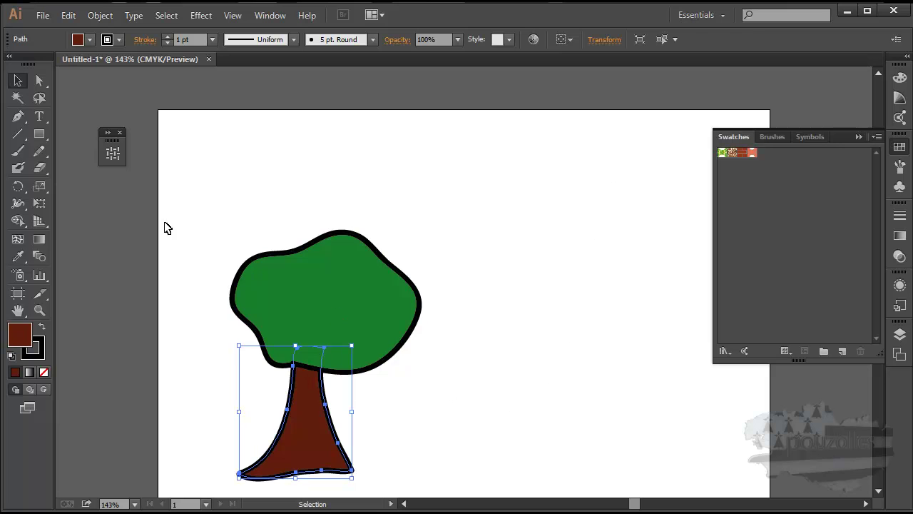
{"action": "left_click_drag", "start_coordinate": [197, 193], "coordinate": [484, 495]}
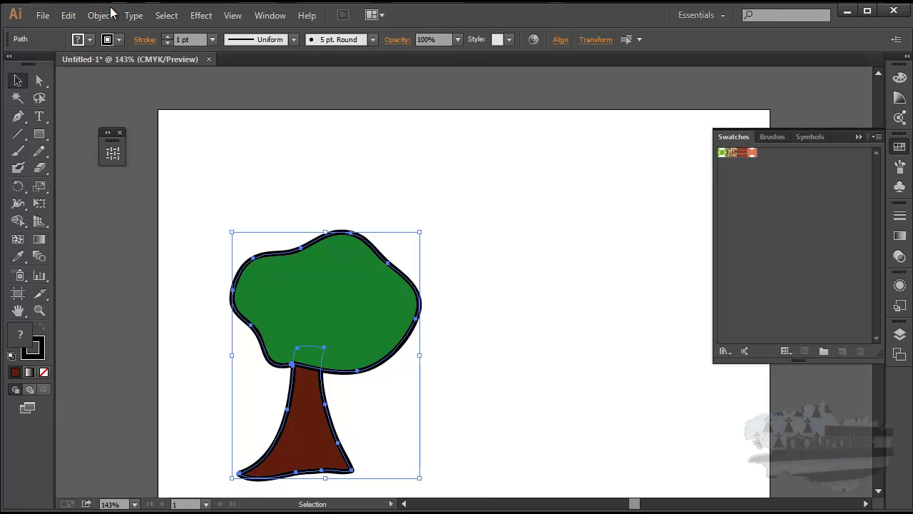
{"action": "left_click", "coordinate": [69, 15]}
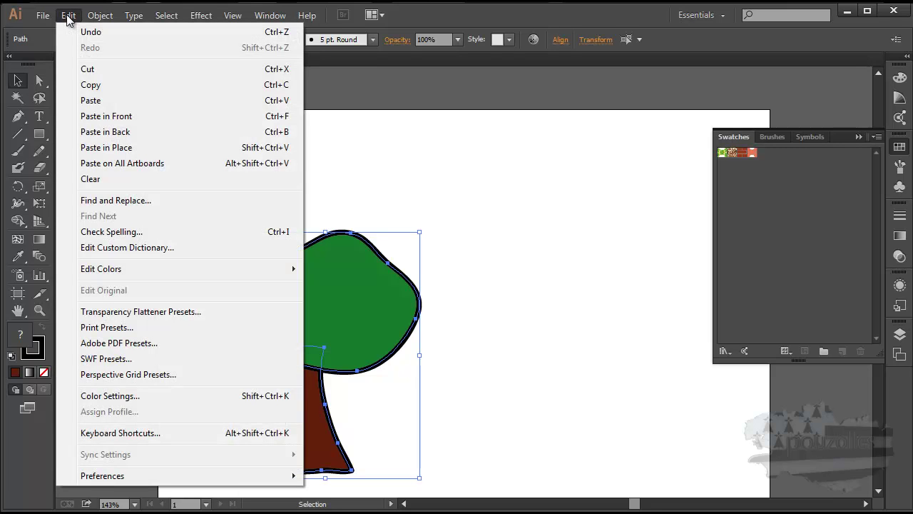
{"action": "left_click", "coordinate": [69, 16]}
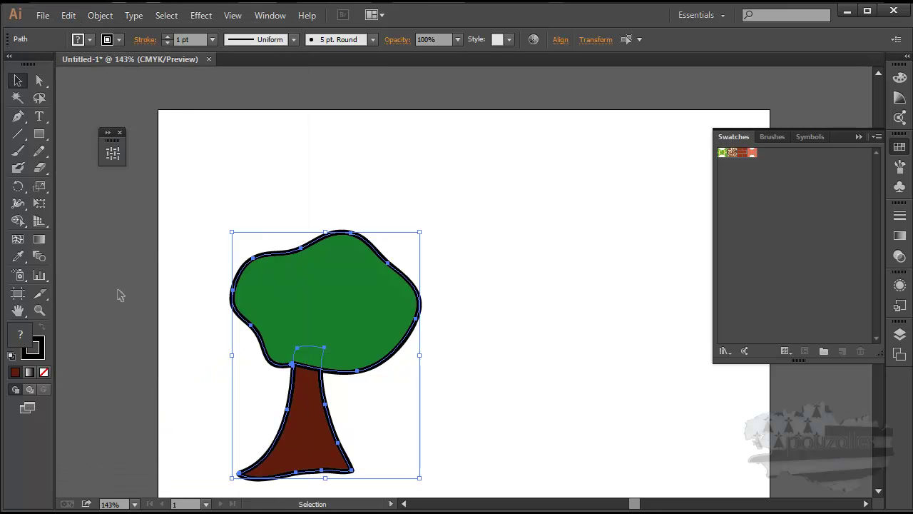
Step: Save the tree as a new pattern swatch and delete it from the artboard
{"action": "left_click_drag", "start_coordinate": [272, 307], "coordinate": [762, 223]}
{"action": "key", "text": "Delete"}
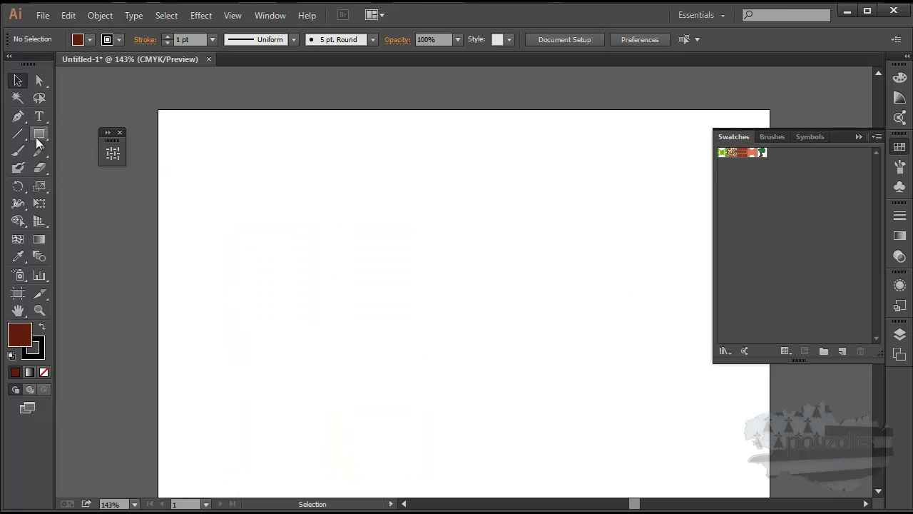
{"action": "left_click", "coordinate": [18, 151]}
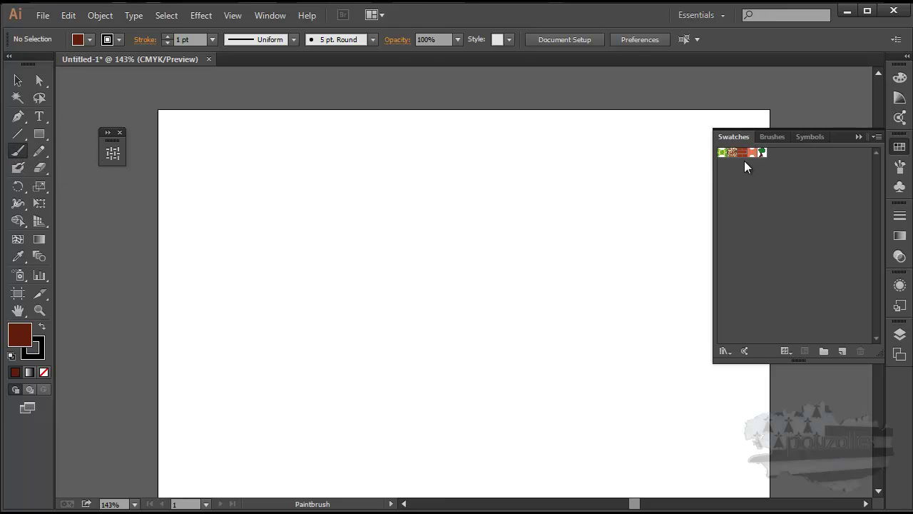
Step: Draw a long wavy brush stroke across the artboard, applying then undoing the tree pattern
{"action": "left_click", "coordinate": [762, 152]}
{"action": "mouse_move", "coordinate": [240, 273]}
{"action": "left_mouse_down"}
{"action": "mouse_move", "coordinate": [610, 312]}
{"action": "mouse_move", "coordinate": [646, 305]}
{"action": "left_mouse_up"}
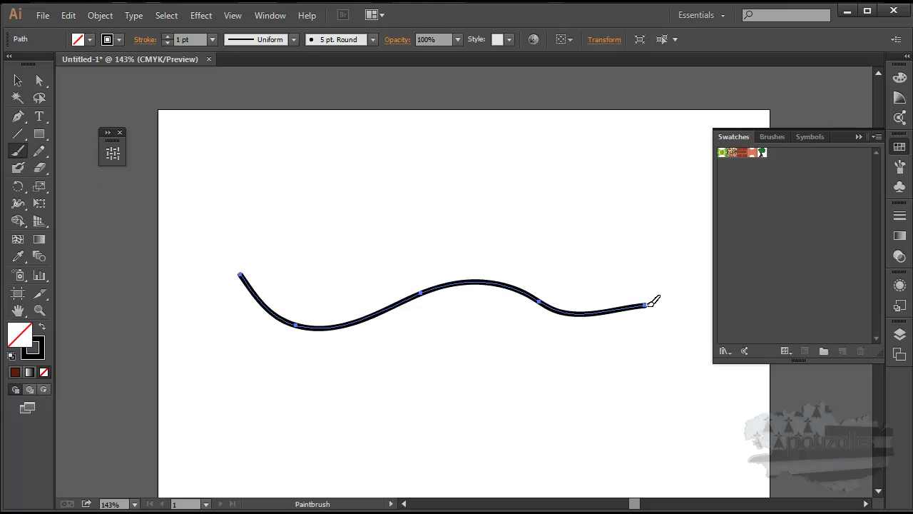
{"action": "left_click", "coordinate": [762, 153]}
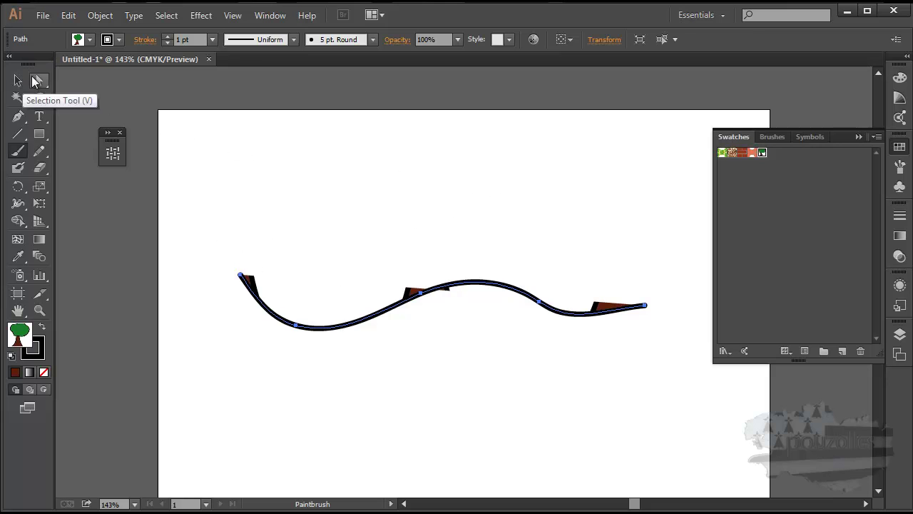
{"action": "left_click", "coordinate": [69, 15]}
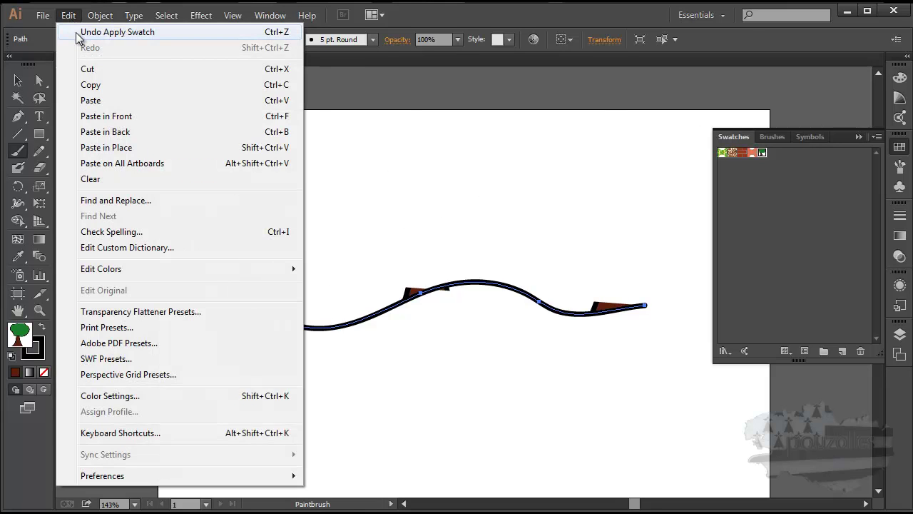
{"action": "left_click", "coordinate": [80, 31]}
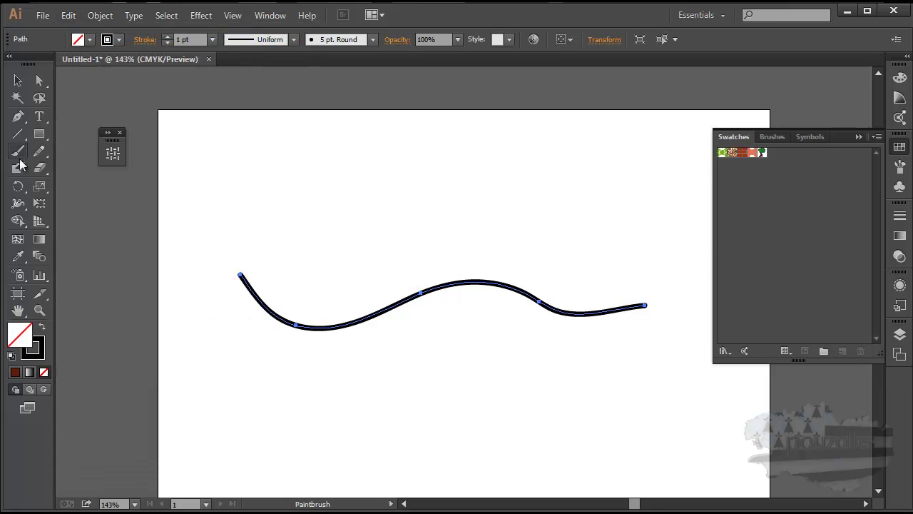
{"action": "left_click", "coordinate": [39, 133]}
Step: Draw a large rectangle over the wavy stroke, fill it with red bricks, and collapse Swatches
{"action": "mouse_move", "coordinate": [184, 137]}
{"action": "left_mouse_down"}
{"action": "mouse_move", "coordinate": [422, 335]}
{"action": "mouse_move", "coordinate": [725, 450]}
{"action": "left_mouse_up"}
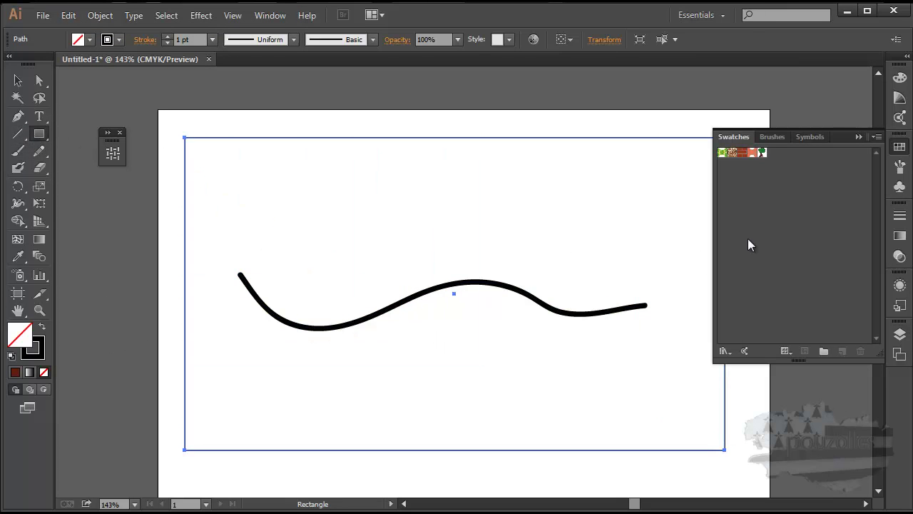
{"action": "left_click", "coordinate": [764, 153]}
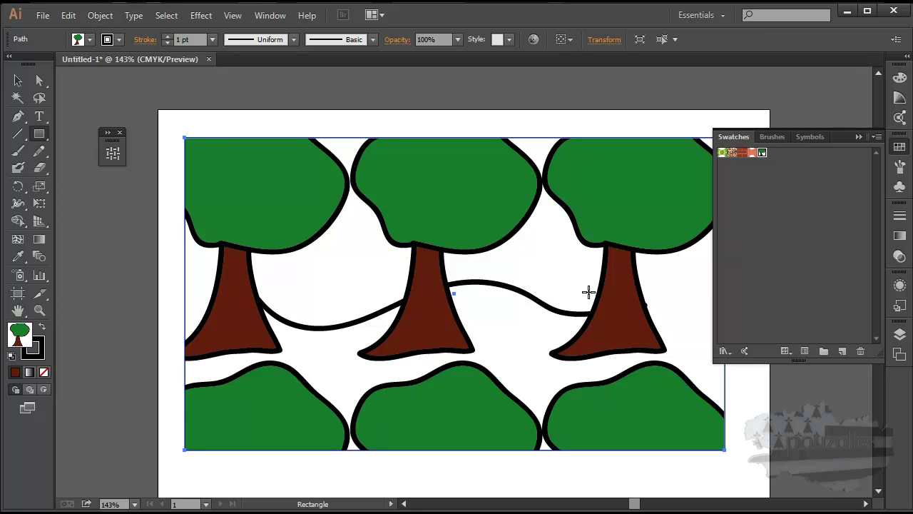
{"action": "scroll", "coordinate": [581, 307], "scroll_direction": "down", "scroll_amount": 2}
{"action": "scroll", "coordinate": [581, 307], "scroll_direction": "up", "scroll_amount": 2}
{"action": "left_click", "coordinate": [742, 153]}
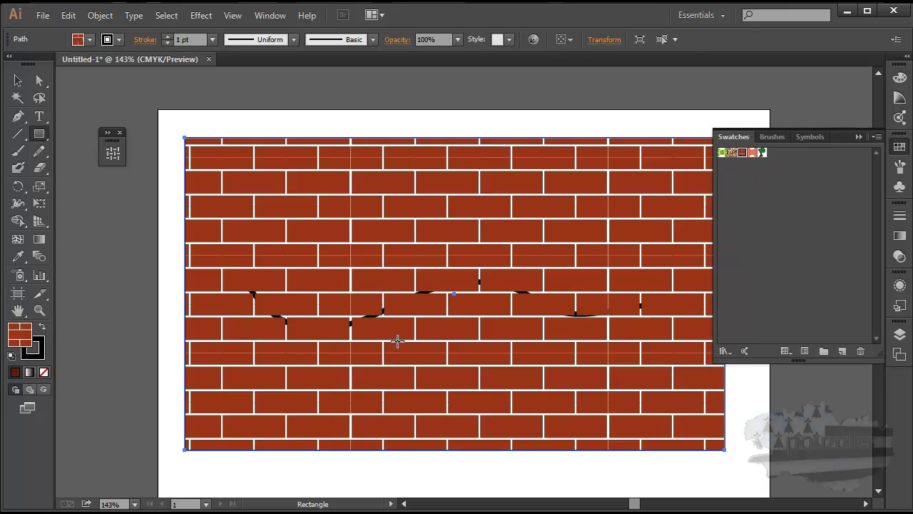
{"action": "left_click", "coordinate": [859, 137]}
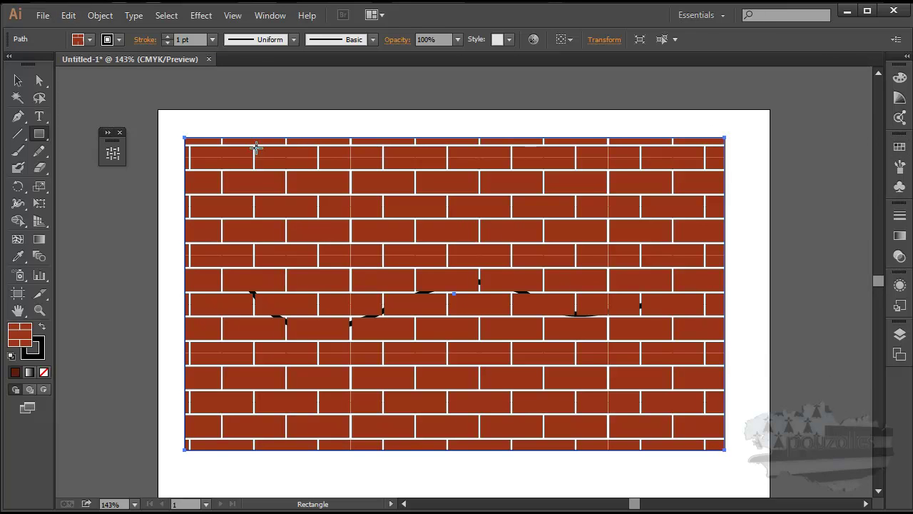
Step: Delete the brick-filled rectangle and the wavy black line
{"action": "key", "text": "Delete"}
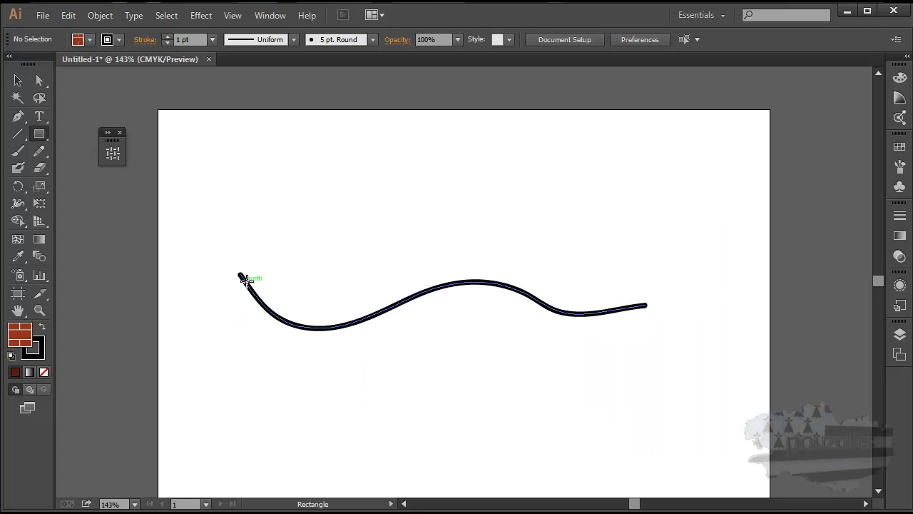
{"action": "key", "text": "v"}
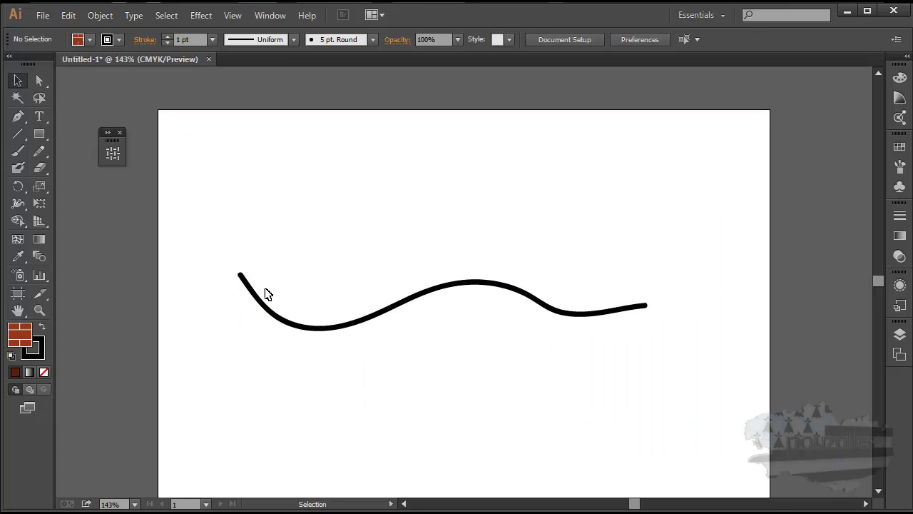
{"action": "left_click", "coordinate": [252, 294]}
{"action": "key", "text": "Delete"}
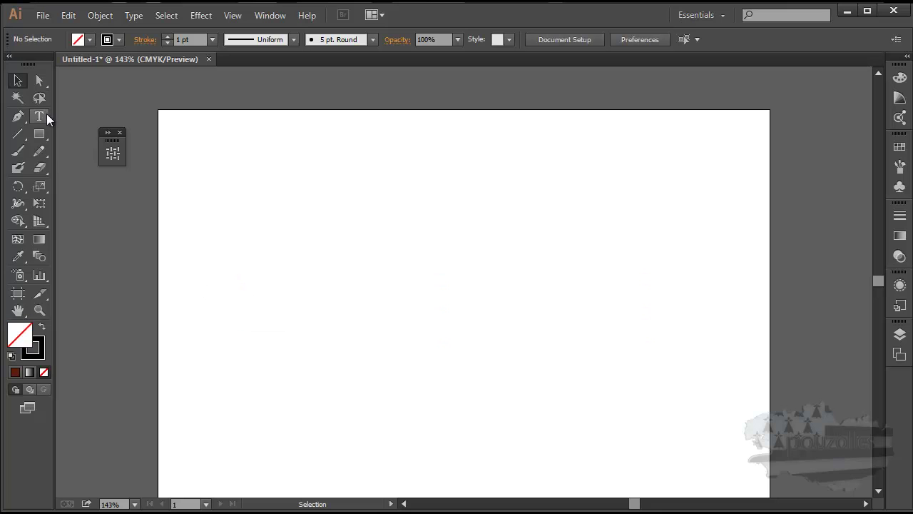
Step: Draw a rectangle filled with orange hexagons and give the top-left rectangle the brick pattern
{"action": "left_click", "coordinate": [39, 134]}
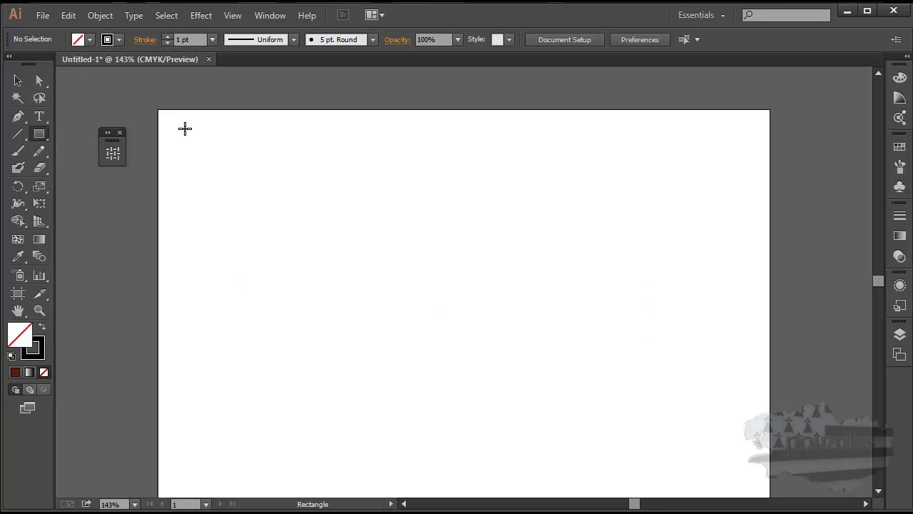
{"action": "mouse_move", "coordinate": [172, 122]}
{"action": "left_mouse_down"}
{"action": "mouse_move", "coordinate": [311, 254]}
{"action": "mouse_move", "coordinate": [448, 292]}
{"action": "mouse_move", "coordinate": [456, 386]}
{"action": "mouse_move", "coordinate": [756, 488]}
{"action": "left_mouse_up"}
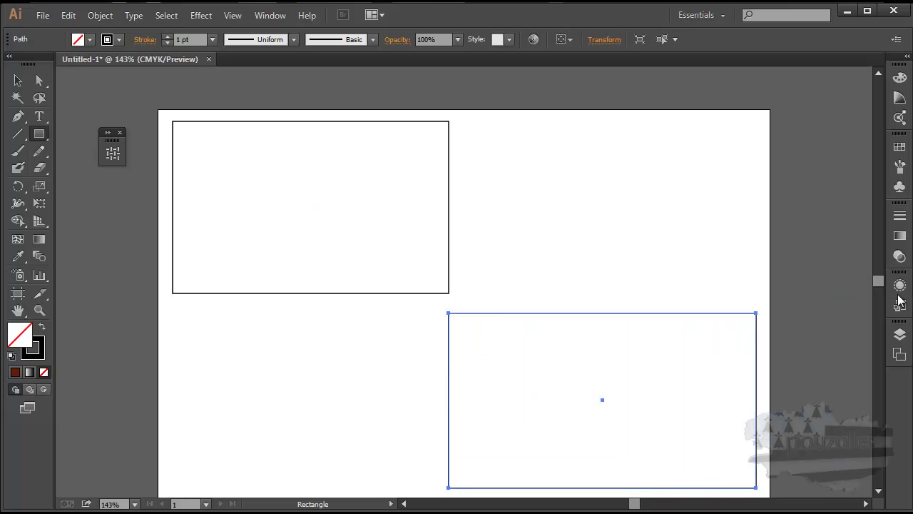
{"action": "left_click", "coordinate": [898, 147]}
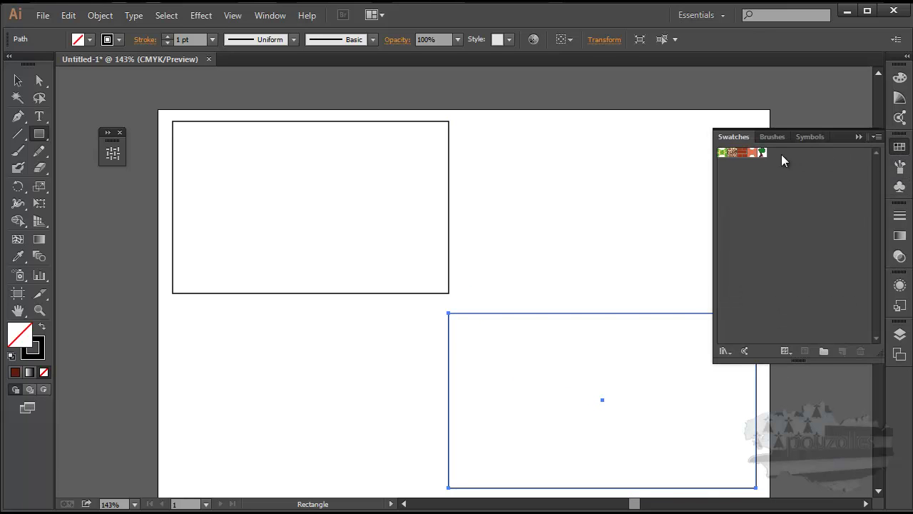
{"action": "left_click", "coordinate": [756, 154]}
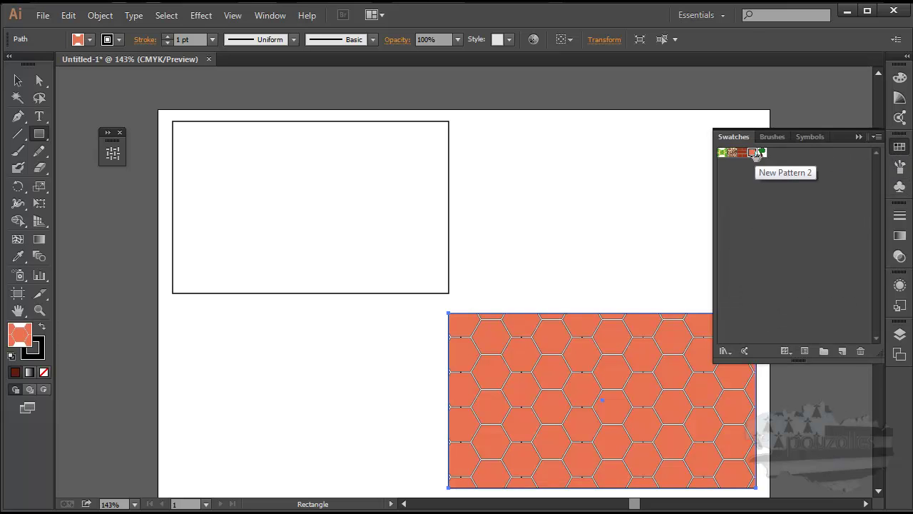
{"action": "left_click", "coordinate": [18, 80]}
{"action": "left_click", "coordinate": [172, 177]}
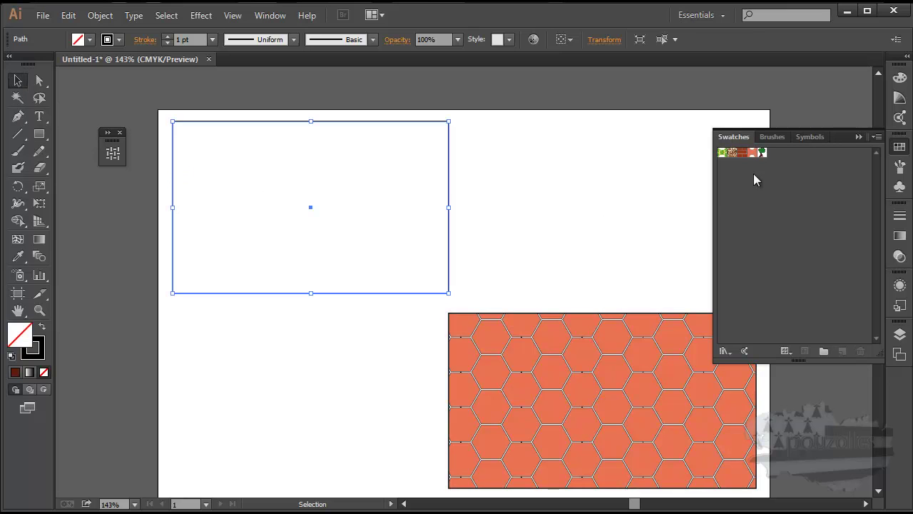
{"action": "left_click", "coordinate": [742, 152]}
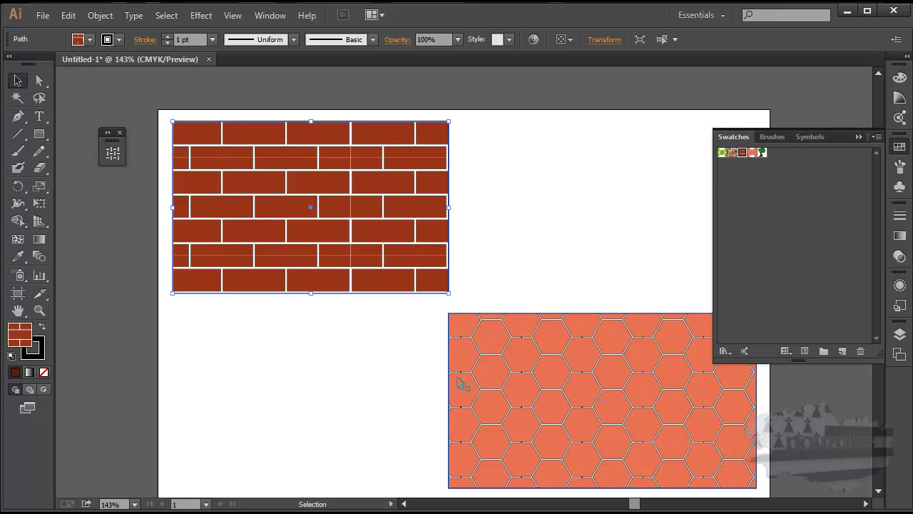
{"action": "left_click", "coordinate": [828, 282]}
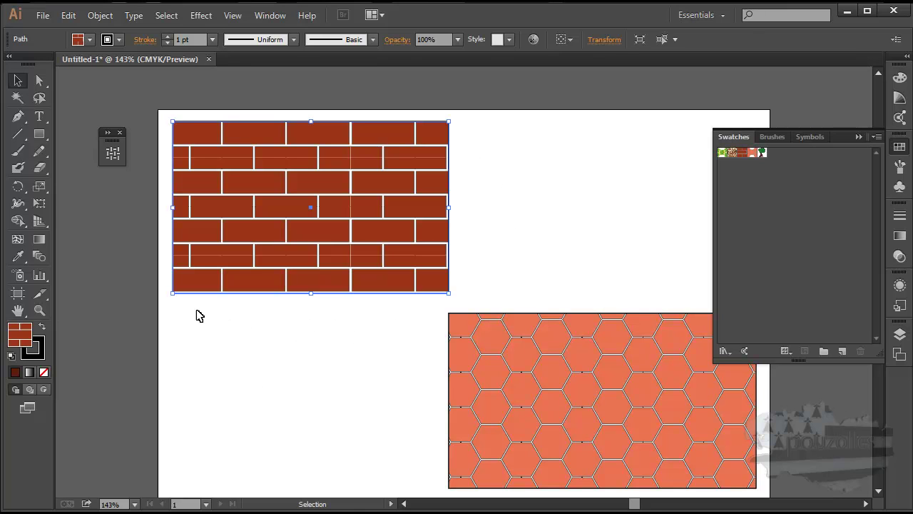
{"action": "left_click", "coordinate": [38, 133]}
Step: Draw a bottom-left rectangle with the foliage pattern and a top-right one with brown swirl
{"action": "left_click_drag", "start_coordinate": [172, 303], "coordinate": [432, 492]}
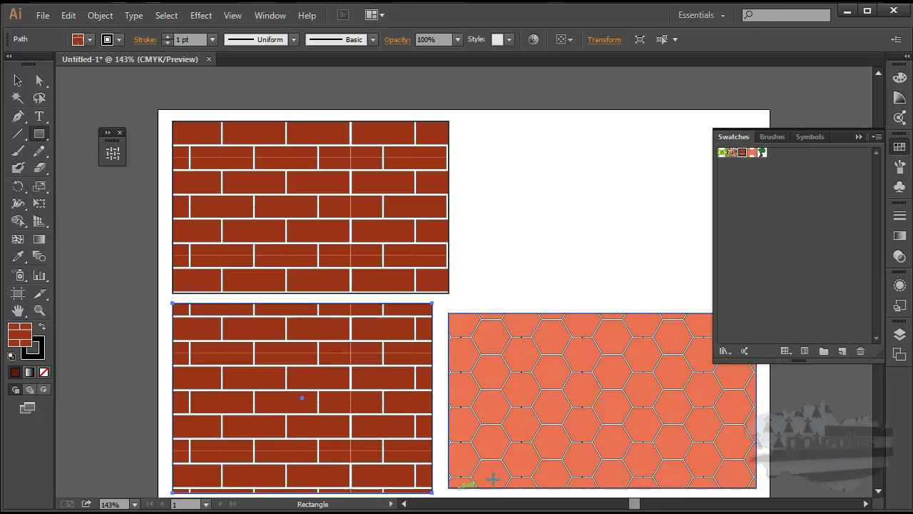
{"action": "left_click", "coordinate": [722, 153]}
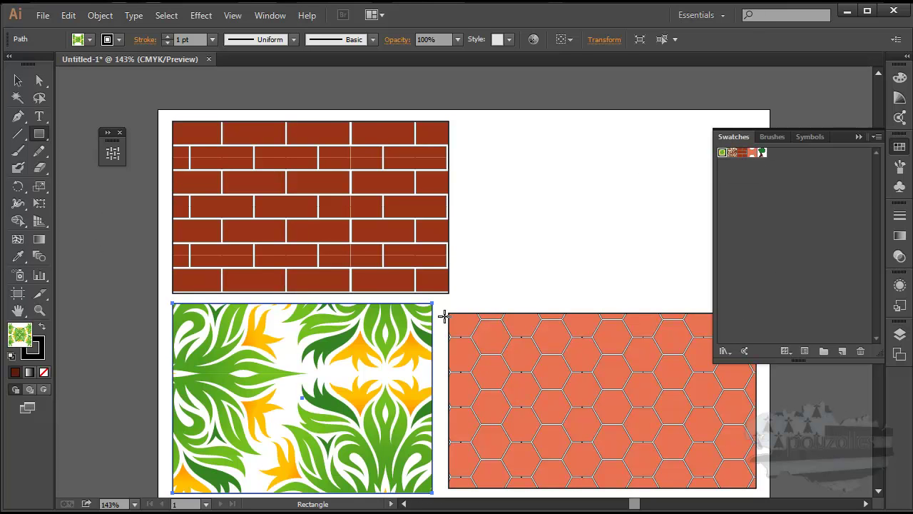
{"action": "mouse_move", "coordinate": [463, 122]}
{"action": "left_mouse_down"}
{"action": "mouse_move", "coordinate": [685, 297]}
{"action": "mouse_move", "coordinate": [705, 299]}
{"action": "left_mouse_up"}
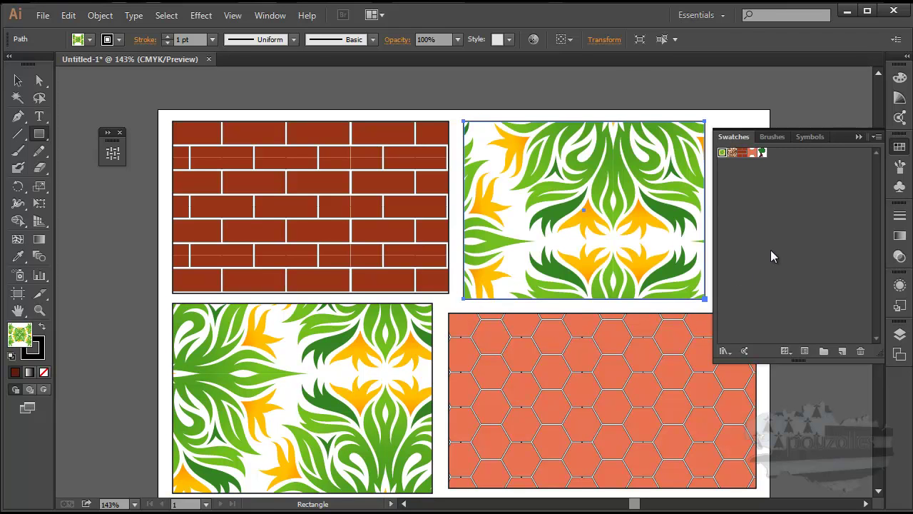
{"action": "left_click", "coordinate": [733, 153]}
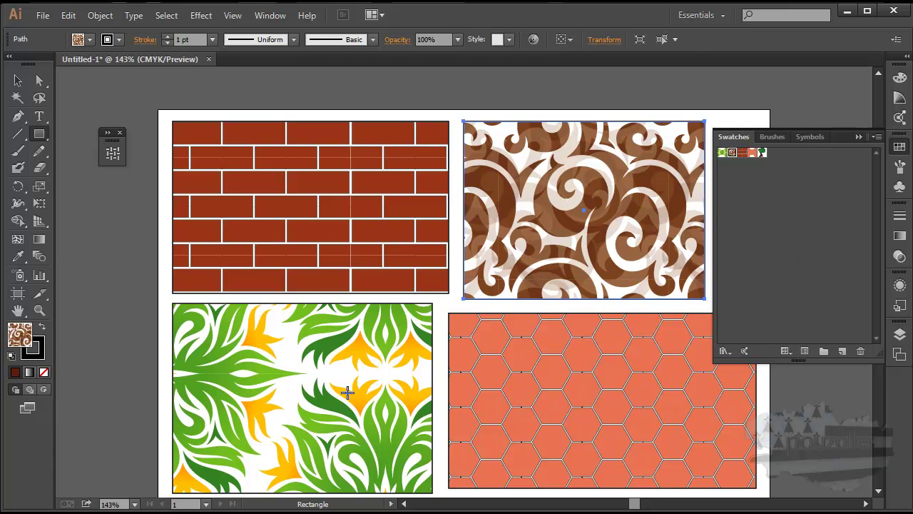
Step: Set the Pompadour swatch's Pattern Options Tile Type to Hex by Column and close the panel
{"action": "left_click", "coordinate": [804, 350]}
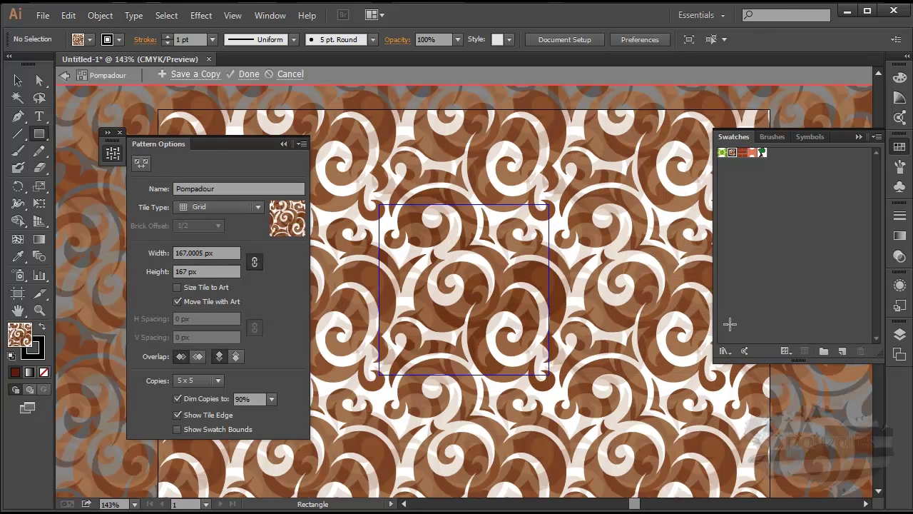
{"action": "left_click_drag", "start_coordinate": [215, 144], "coordinate": [355, 164]}
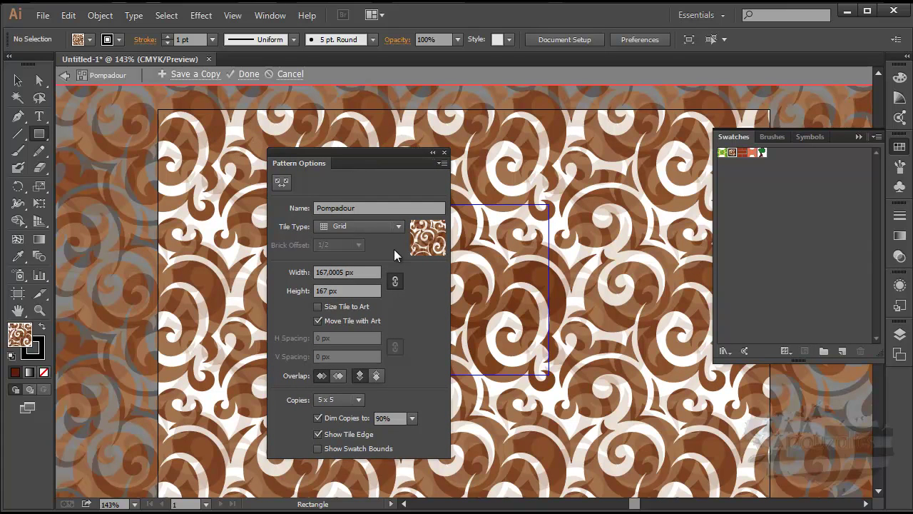
{"action": "left_click", "coordinate": [398, 226]}
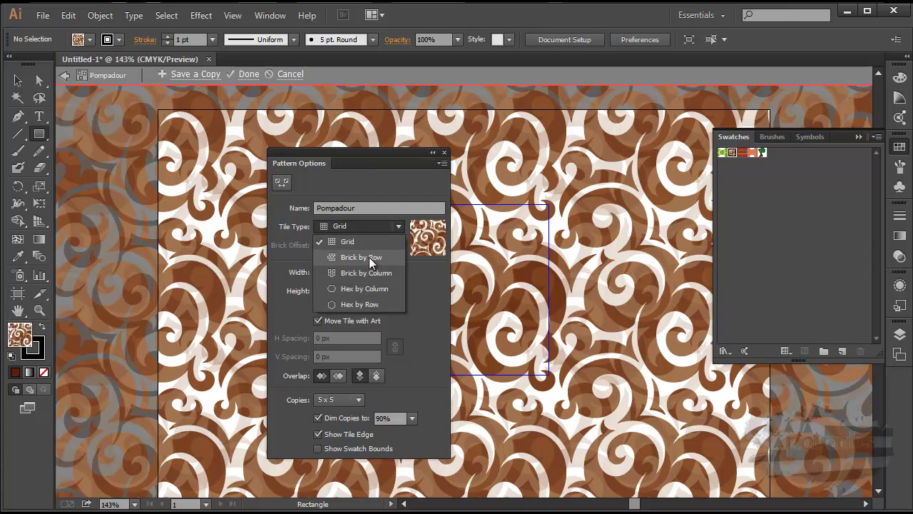
{"action": "left_click", "coordinate": [369, 257]}
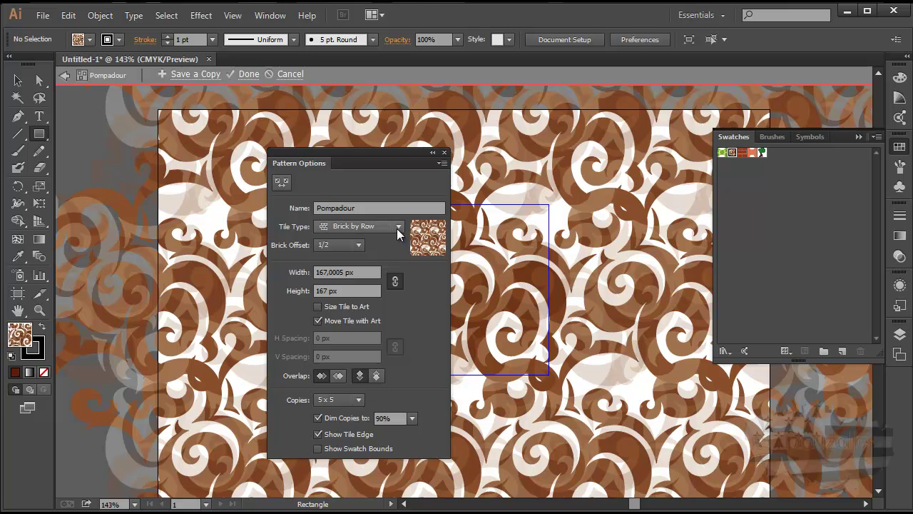
{"action": "left_click", "coordinate": [396, 227]}
{"action": "left_click", "coordinate": [361, 289]}
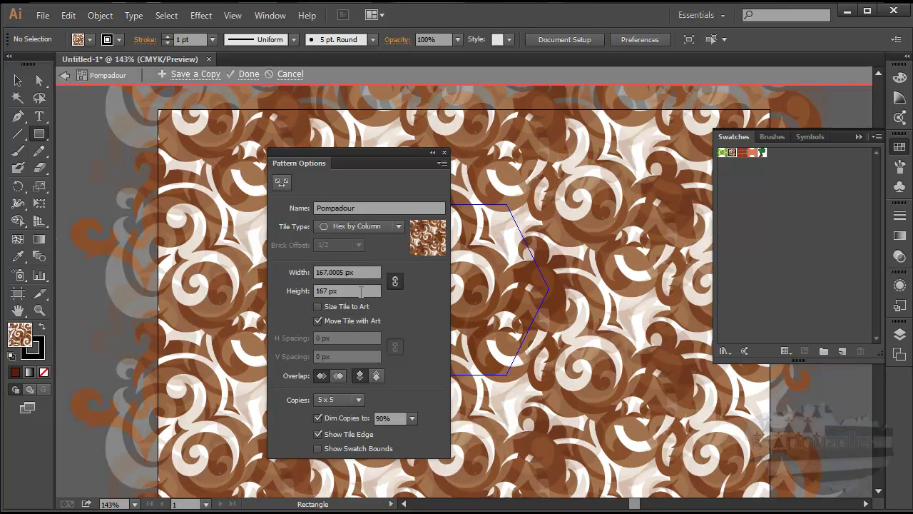
{"action": "left_click", "coordinate": [444, 152]}
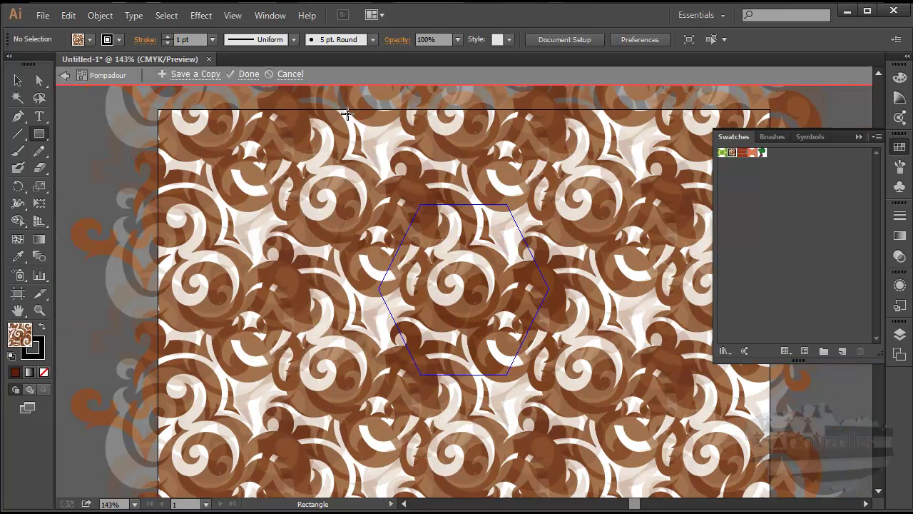
Step: Finish the swirl pattern edit, review the brick pattern's options, and browse to Nature_Animal Skins
{"action": "left_click", "coordinate": [283, 76]}
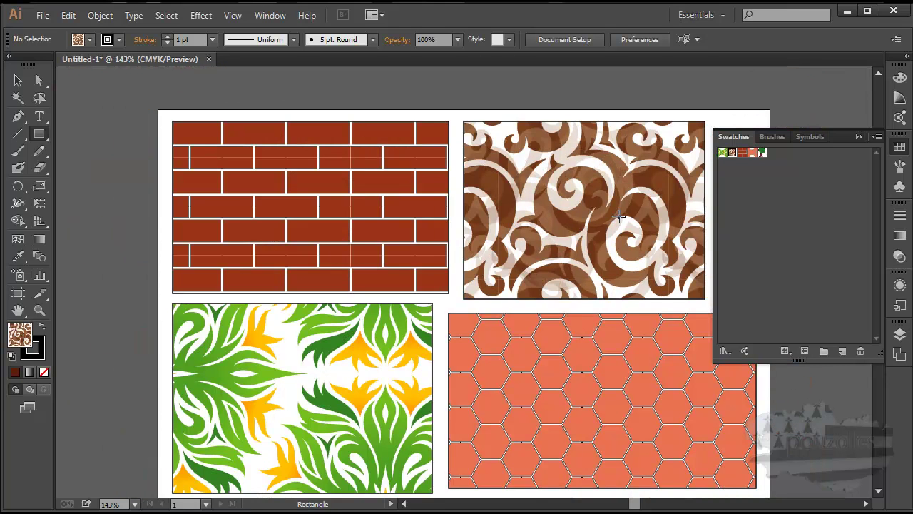
{"action": "left_click", "coordinate": [742, 153]}
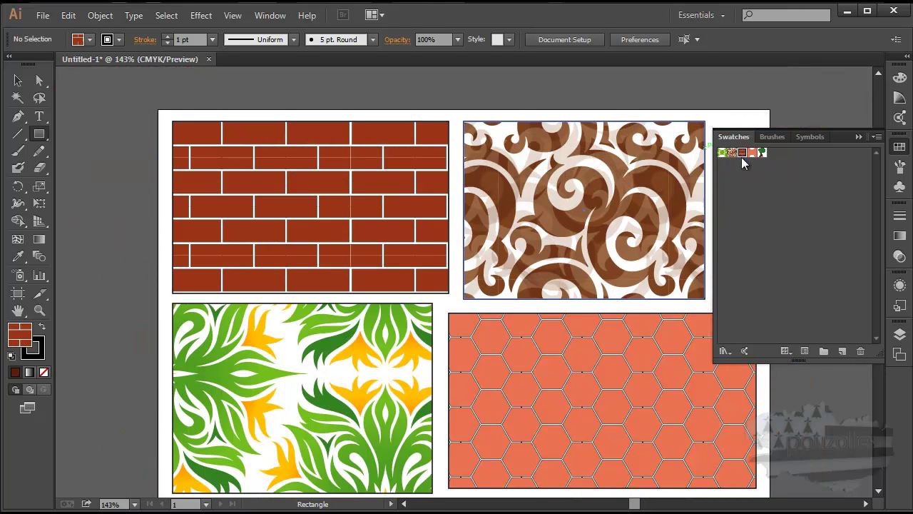
{"action": "left_click", "coordinate": [805, 351]}
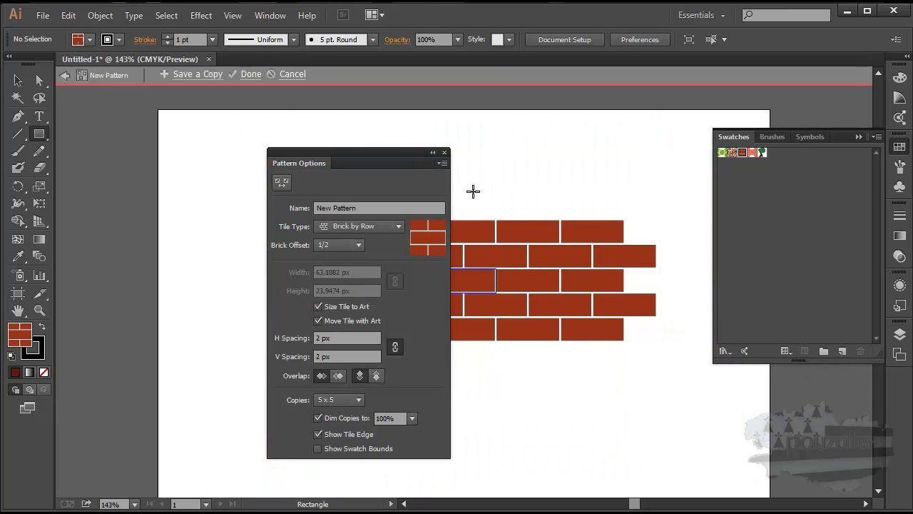
{"action": "left_click", "coordinate": [444, 153]}
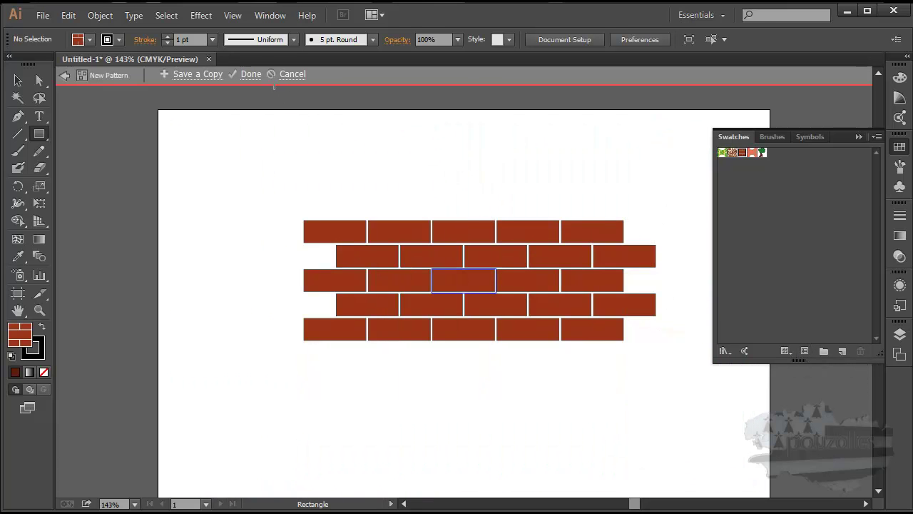
{"action": "left_click", "coordinate": [290, 75]}
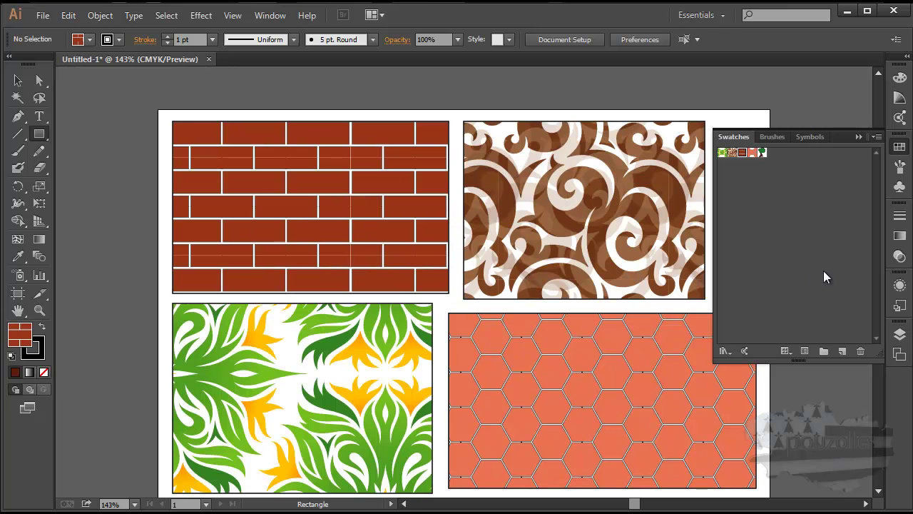
{"action": "left_click", "coordinate": [727, 351]}
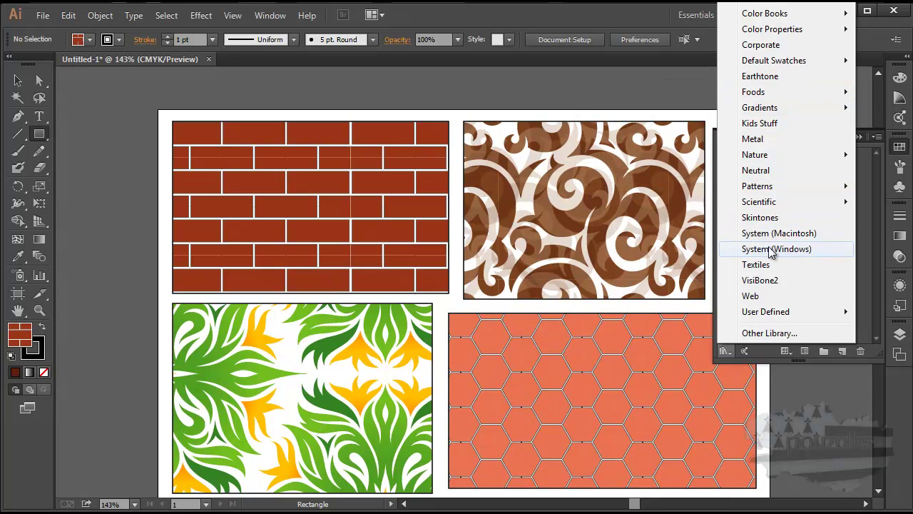
{"action": "mouse_move", "coordinate": [785, 186]}
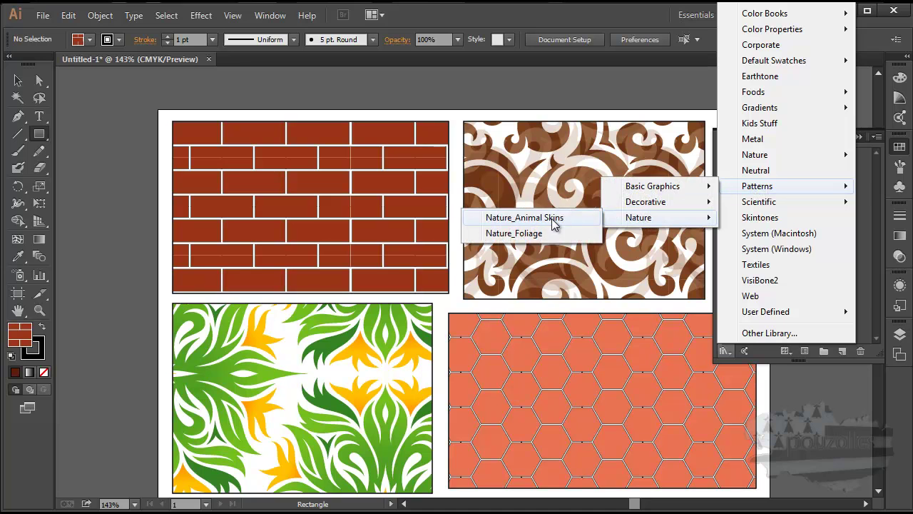
Step: Load the Nature_Animal Skins library and copy all its animal-skin patterns into Swatches
{"action": "mouse_move", "coordinate": [658, 216]}
{"action": "left_click", "coordinate": [551, 218]}
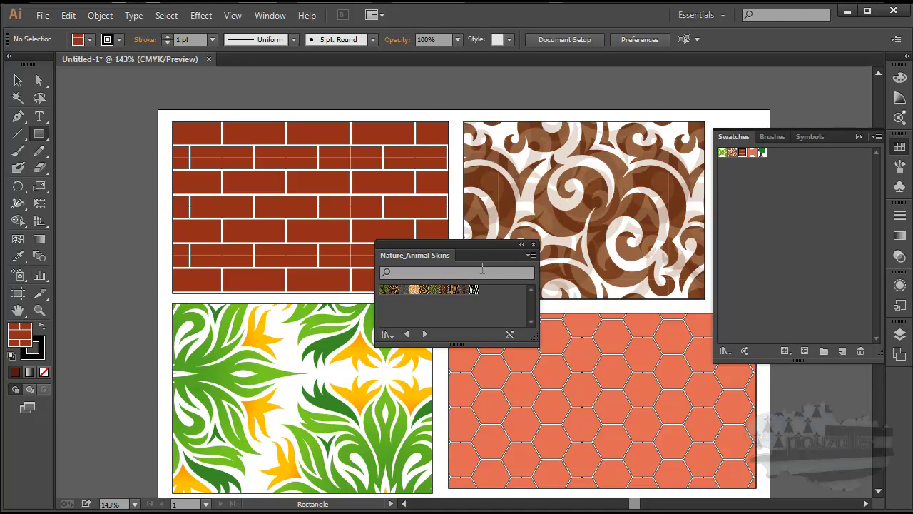
{"action": "left_click_drag", "start_coordinate": [476, 246], "coordinate": [463, 219]}
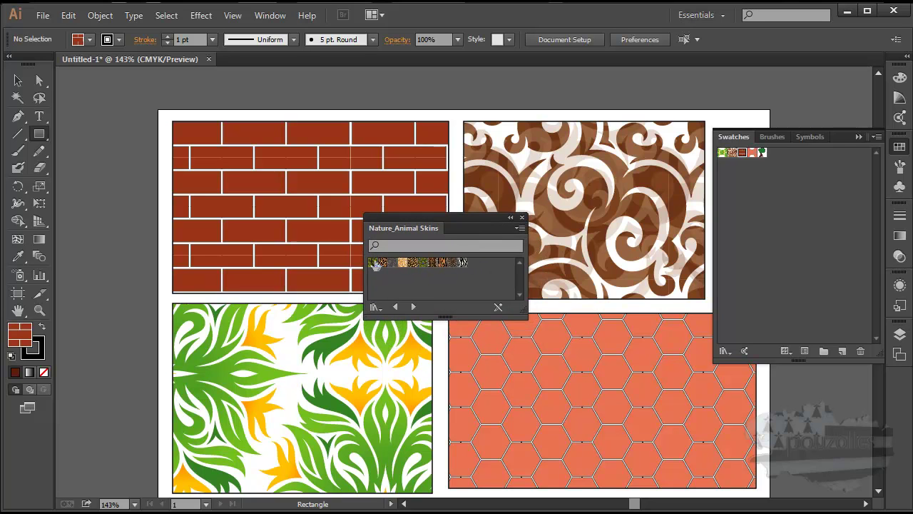
{"action": "left_click", "coordinate": [18, 80]}
{"action": "left_click", "coordinate": [303, 254]}
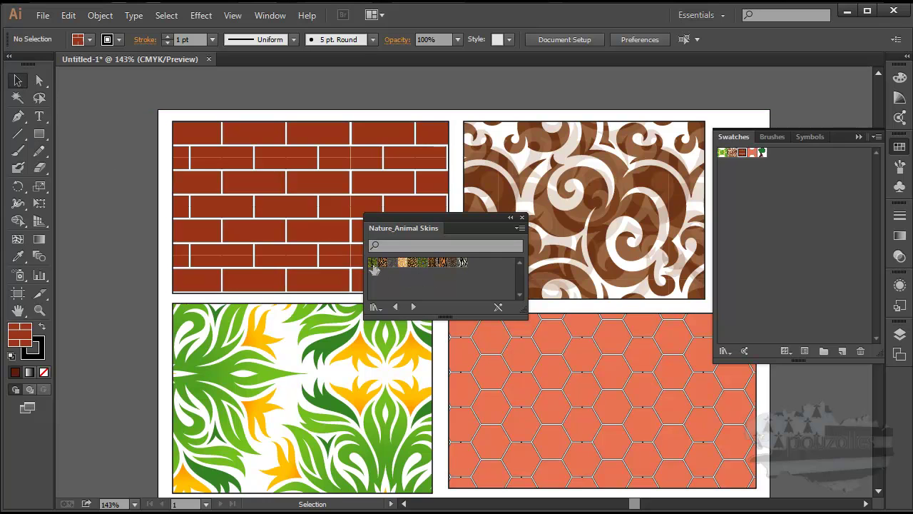
{"action": "left_click", "coordinate": [373, 262]}
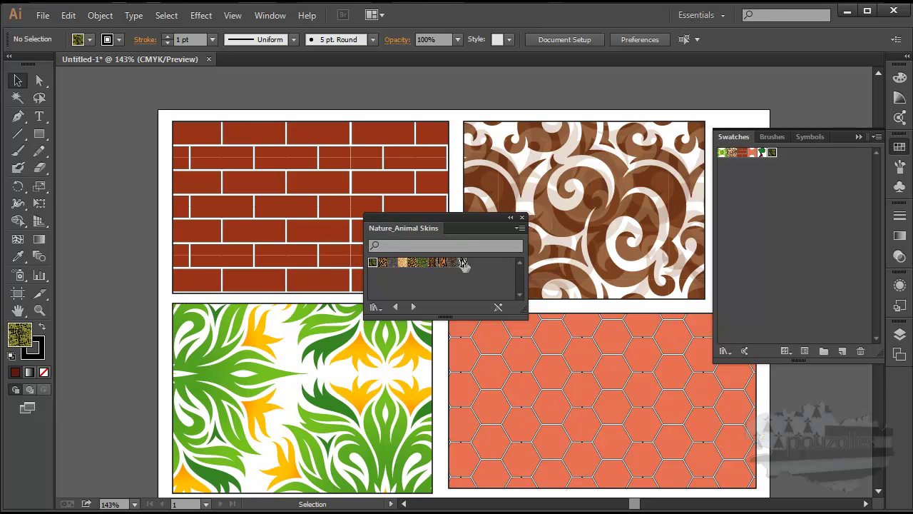
{"action": "left_click_drag", "start_coordinate": [462, 263], "coordinate": [791, 263]}
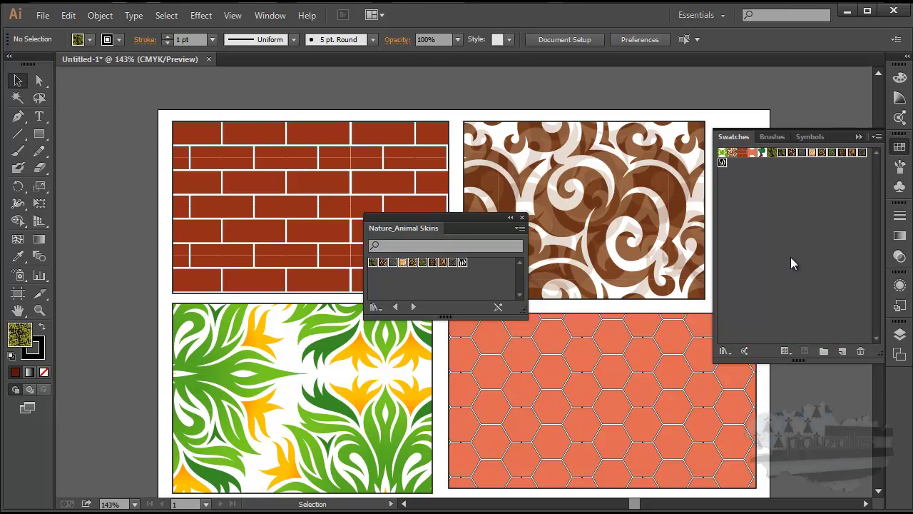
Step: Close the library, give the brick rectangle the Alligator pattern, and delete the Alligator 2 swatch
{"action": "left_click", "coordinate": [522, 217]}
{"action": "left_click", "coordinate": [399, 207]}
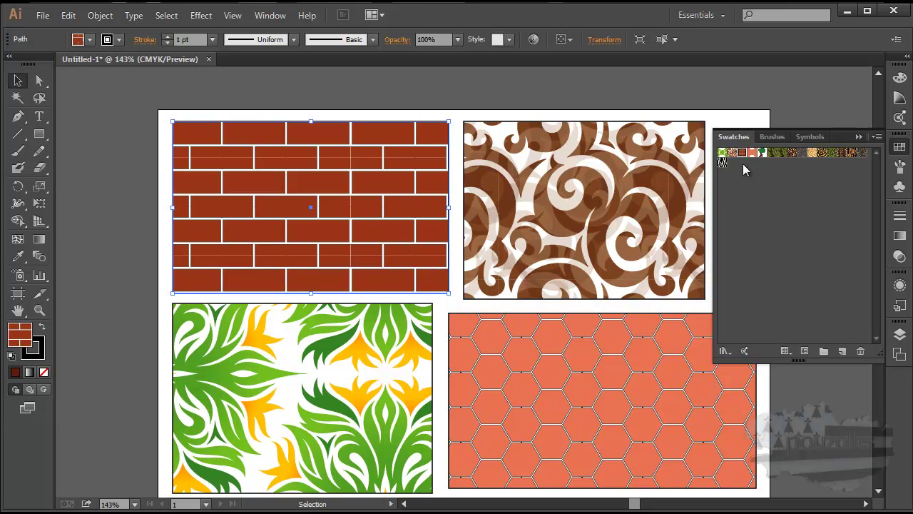
{"action": "left_click", "coordinate": [772, 153]}
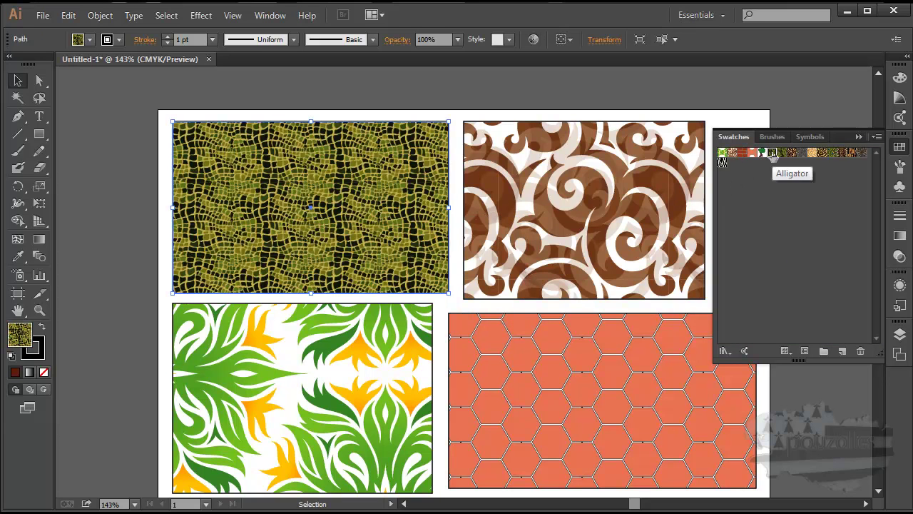
{"action": "left_click", "coordinate": [783, 154]}
{"action": "left_click", "coordinate": [860, 350]}
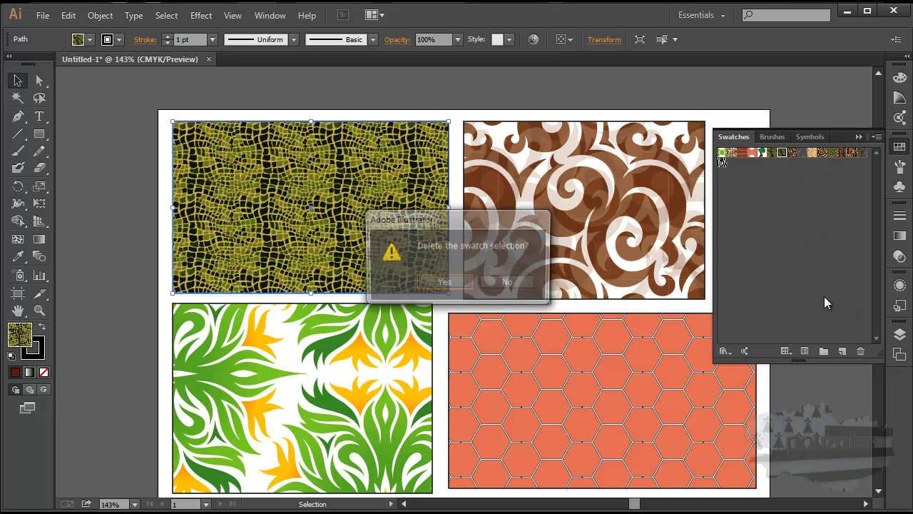
{"action": "left_click", "coordinate": [431, 286]}
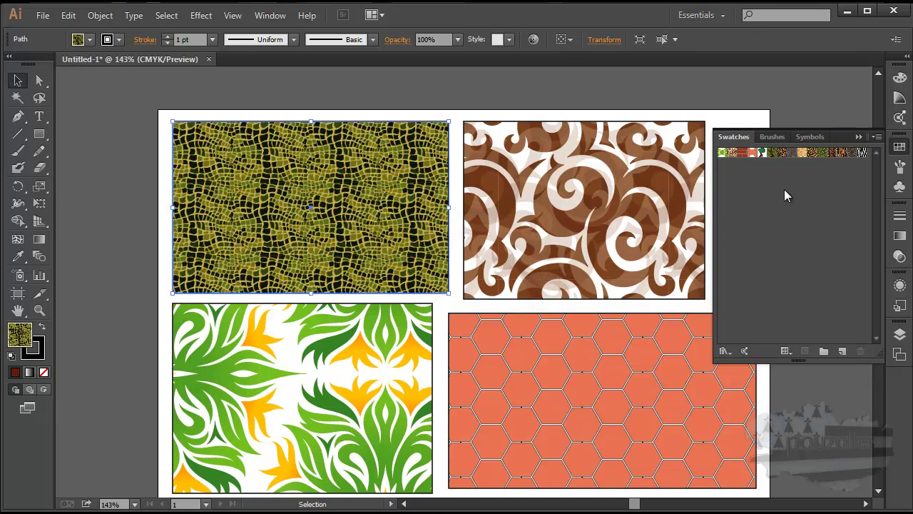
Step: Try Cheetah, Elephant, Giraffe, Leopard, Peacock, Snake, Tiger and Tortoise patterns, ending on Zebra
{"action": "left_click", "coordinate": [782, 153]}
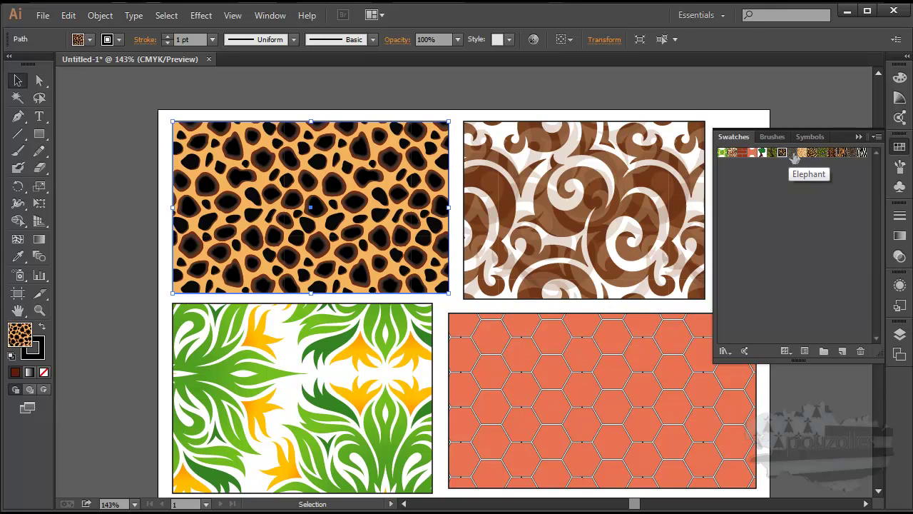
{"action": "left_click", "coordinate": [794, 154]}
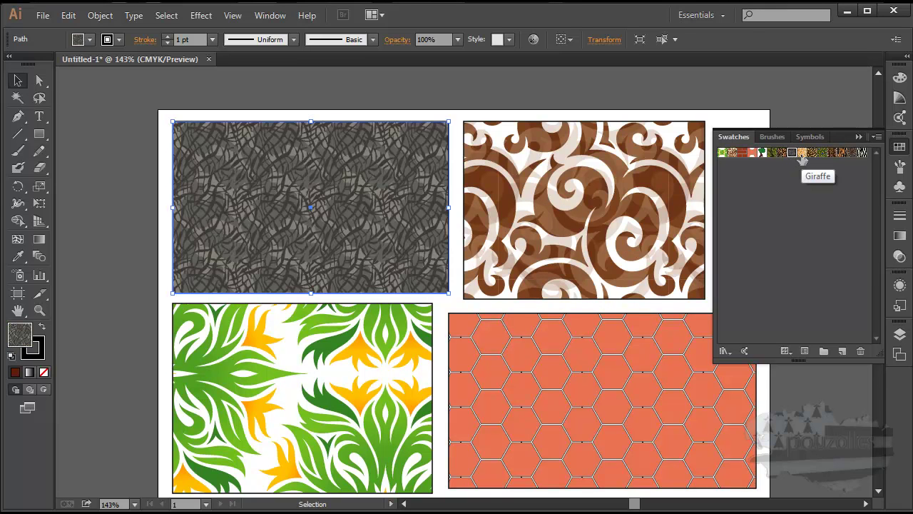
{"action": "left_click", "coordinate": [802, 155]}
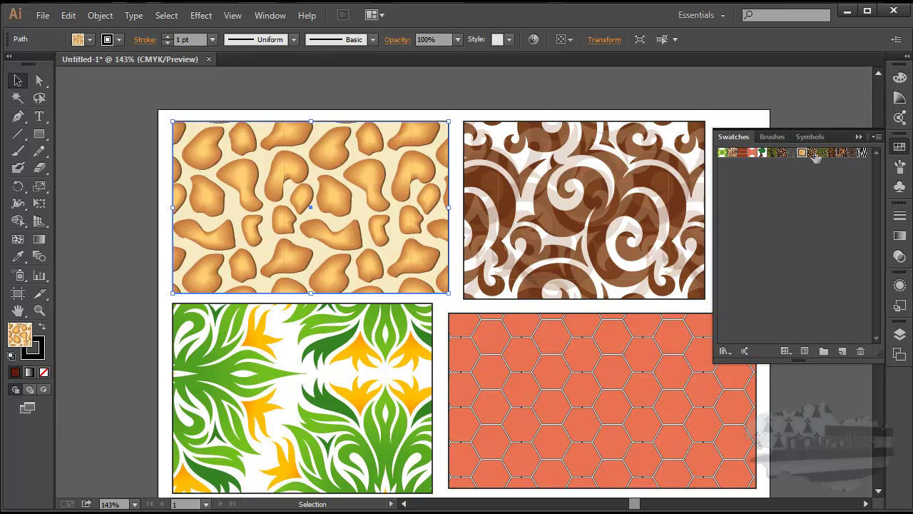
{"action": "left_click", "coordinate": [813, 154]}
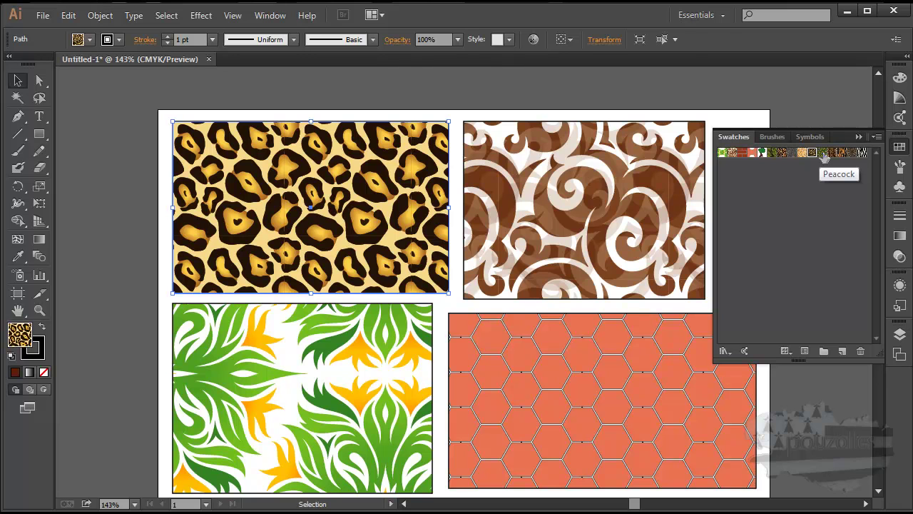
{"action": "left_click", "coordinate": [823, 154]}
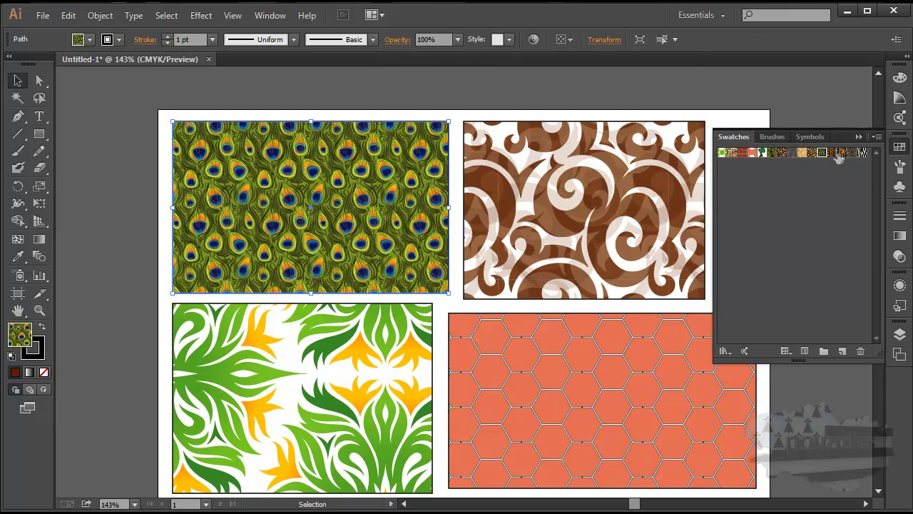
{"action": "left_click", "coordinate": [831, 153]}
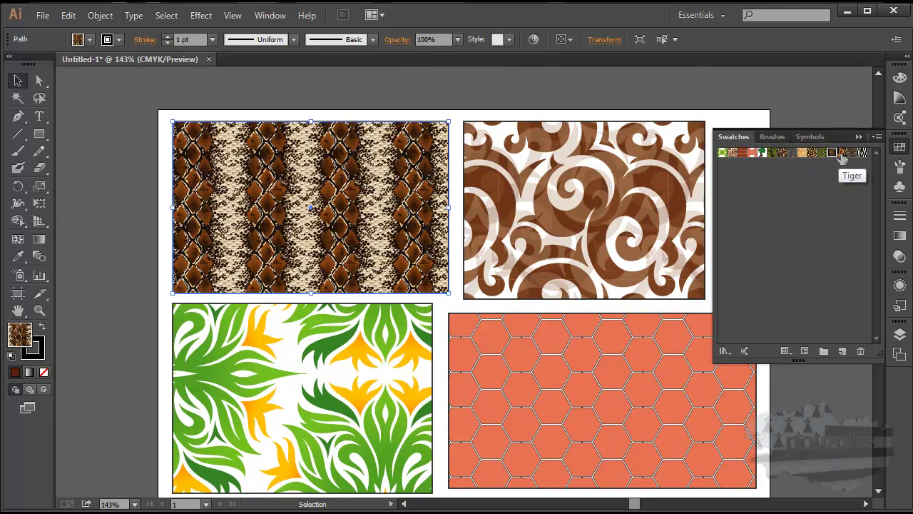
{"action": "left_click", "coordinate": [841, 153]}
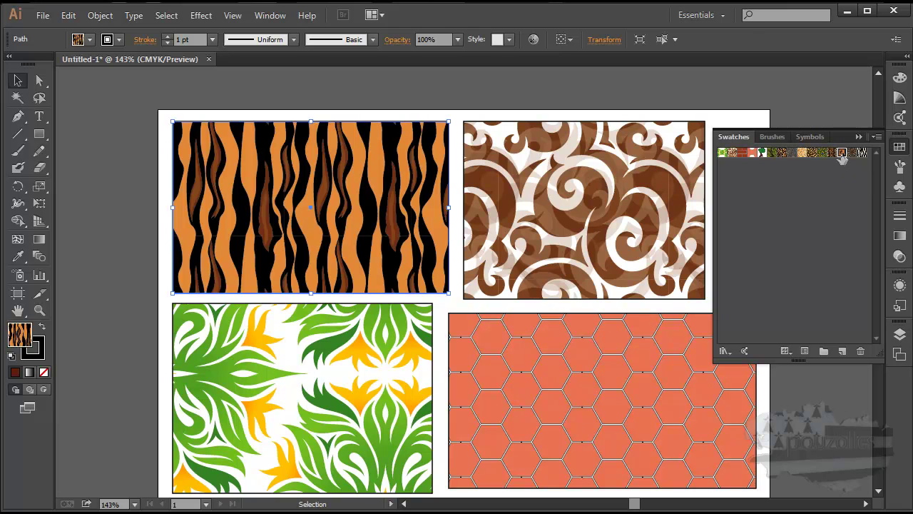
{"action": "left_click", "coordinate": [851, 153]}
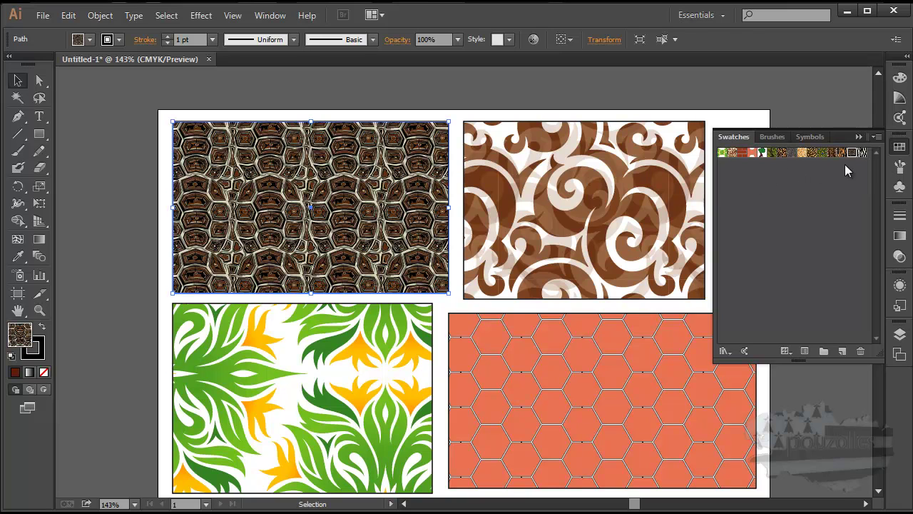
{"action": "left_click", "coordinate": [861, 153]}
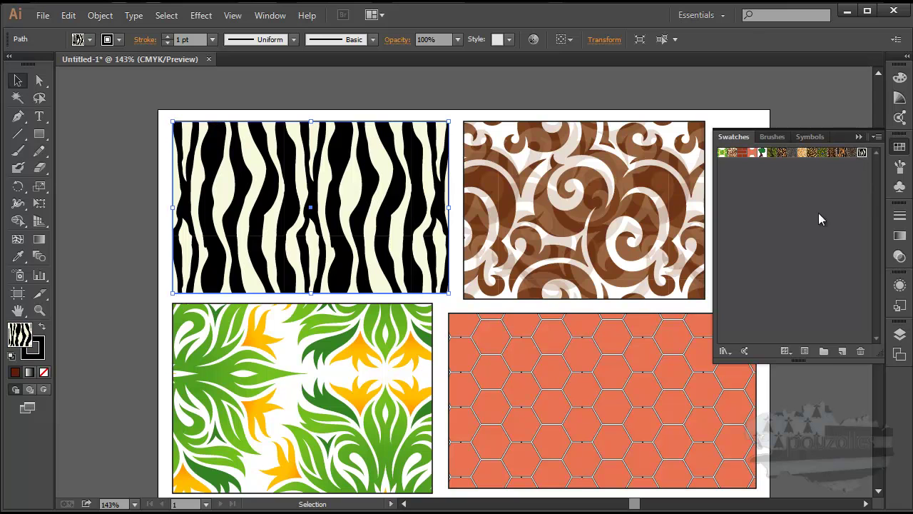
Step: Load the Decorative Vonster Patterns library and drag its panel off the artwork to the right
{"action": "left_click", "coordinate": [724, 351]}
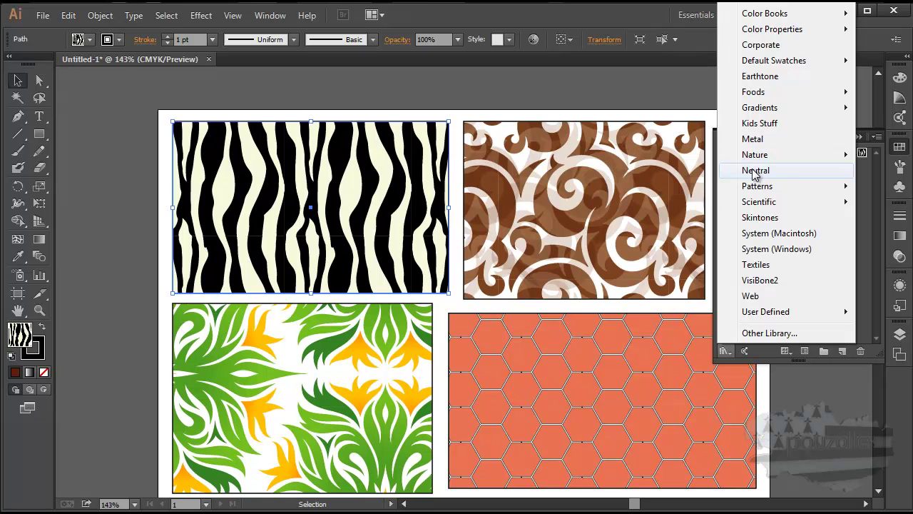
{"action": "mouse_move", "coordinate": [756, 187]}
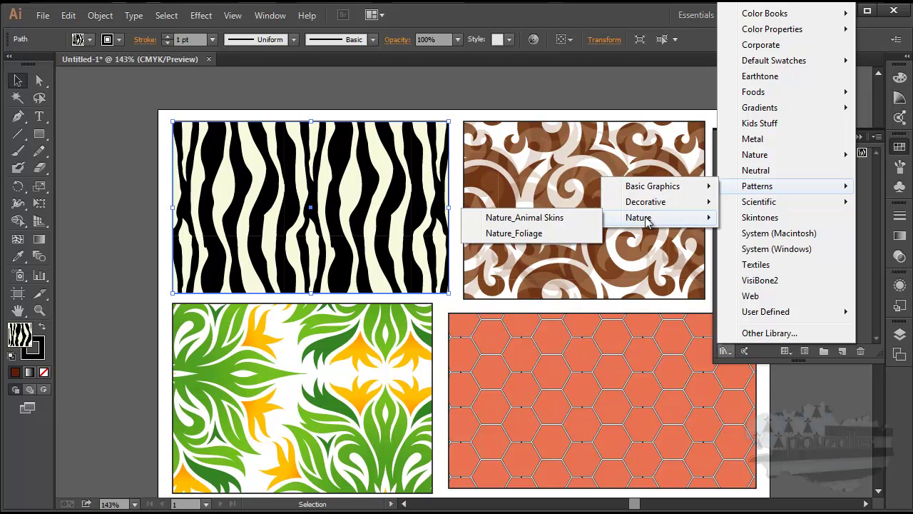
{"action": "mouse_move", "coordinate": [646, 202]}
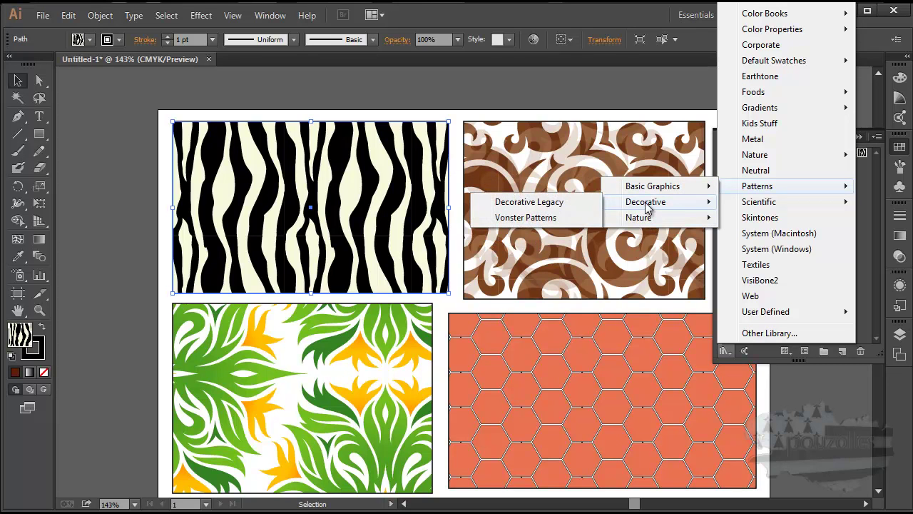
{"action": "left_click", "coordinate": [531, 217]}
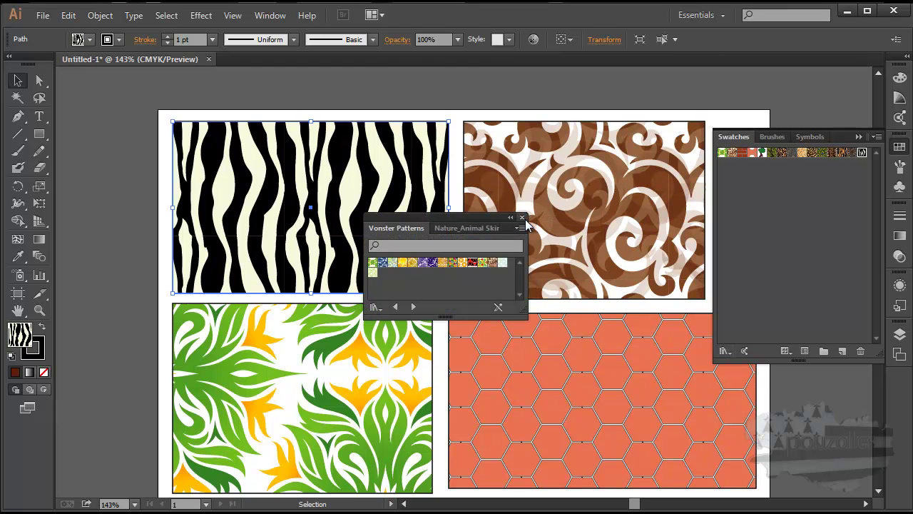
{"action": "left_click_drag", "start_coordinate": [446, 226], "coordinate": [781, 218]}
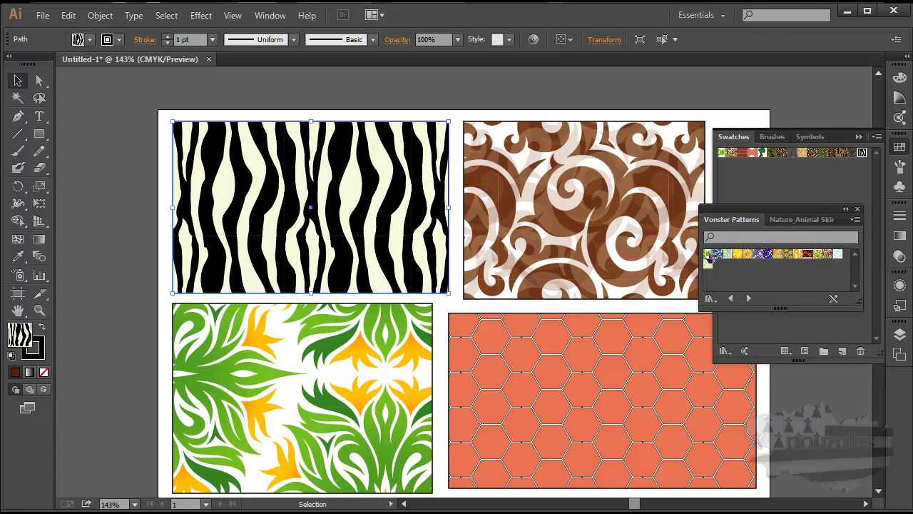
Step: Try each Vonster pattern on the top-left rectangle, settle on brown swirl, and close the library
{"action": "left_click", "coordinate": [707, 255]}
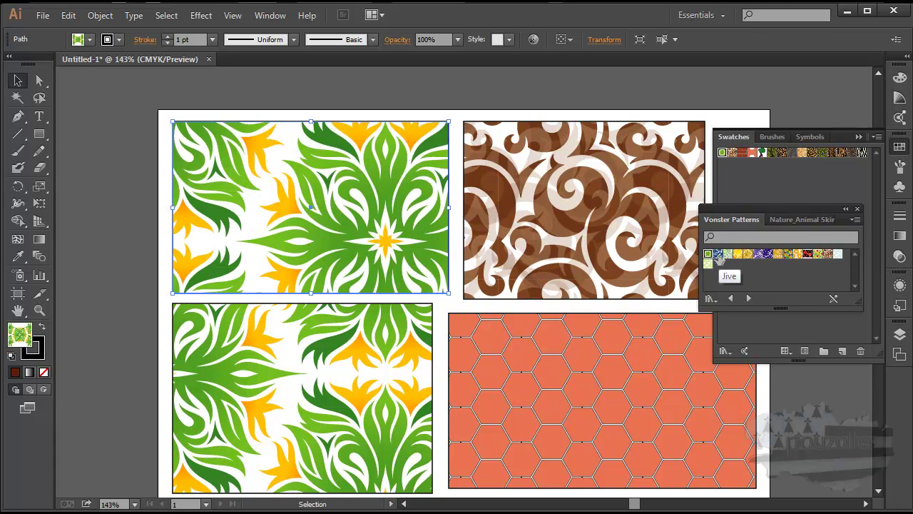
{"action": "left_click", "coordinate": [719, 255]}
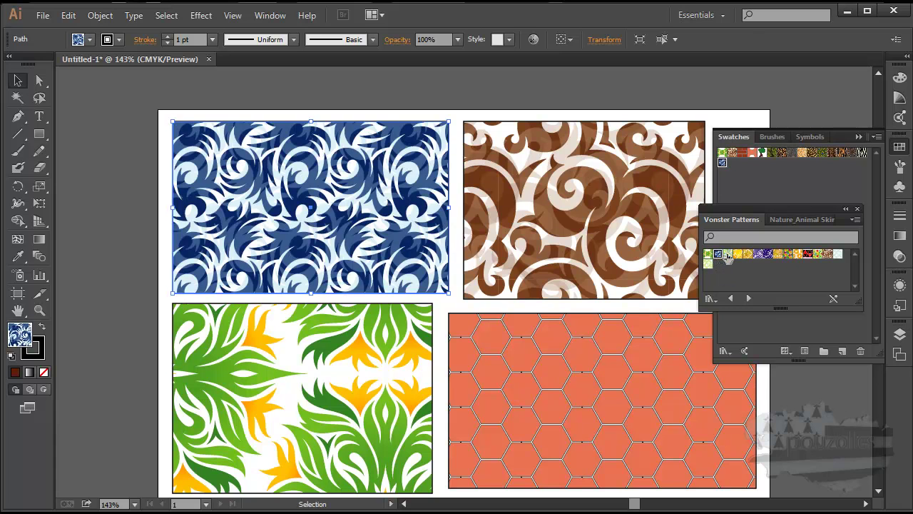
{"action": "left_click", "coordinate": [728, 254]}
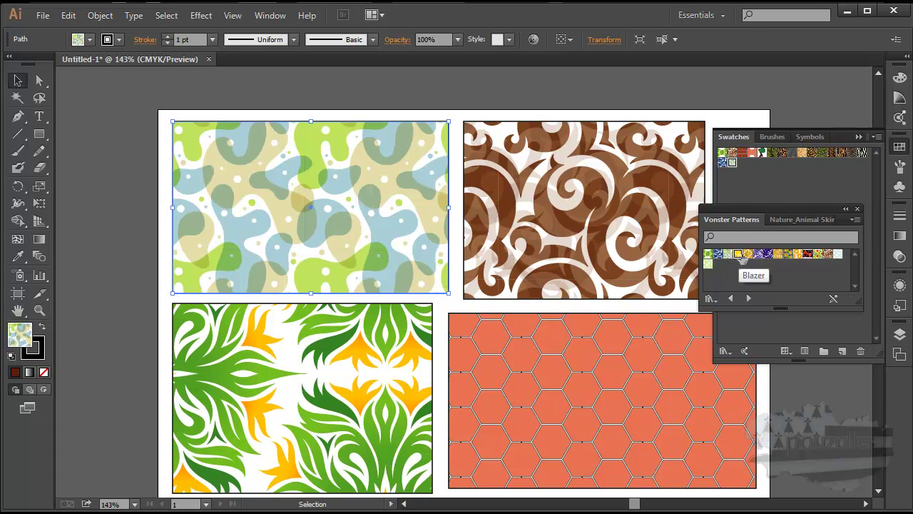
{"action": "left_click", "coordinate": [748, 255]}
{"action": "left_click", "coordinate": [757, 255]}
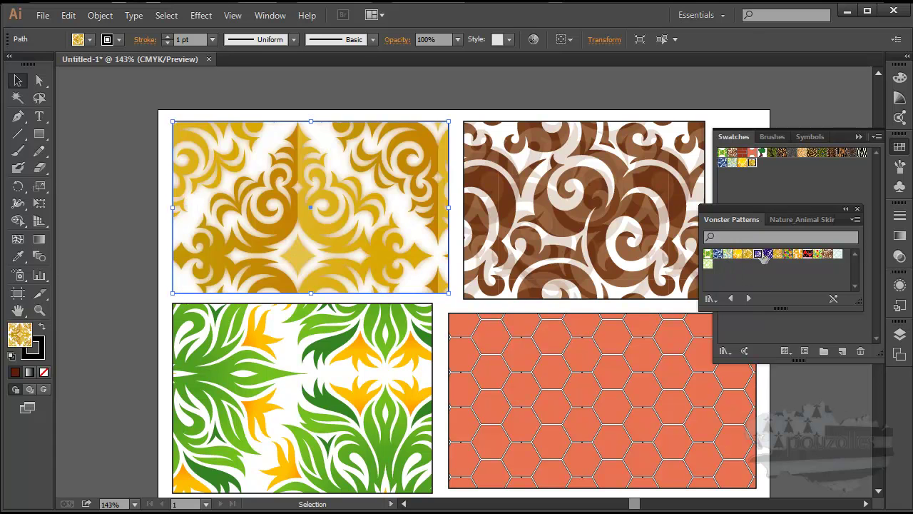
{"action": "left_click", "coordinate": [768, 255]}
{"action": "left_click", "coordinate": [778, 255]}
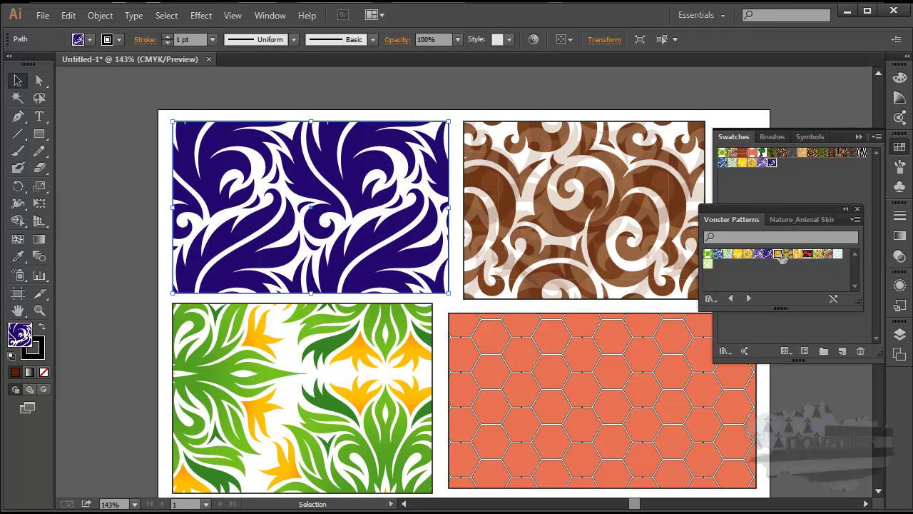
{"action": "left_click", "coordinate": [788, 255]}
{"action": "left_click", "coordinate": [797, 256]}
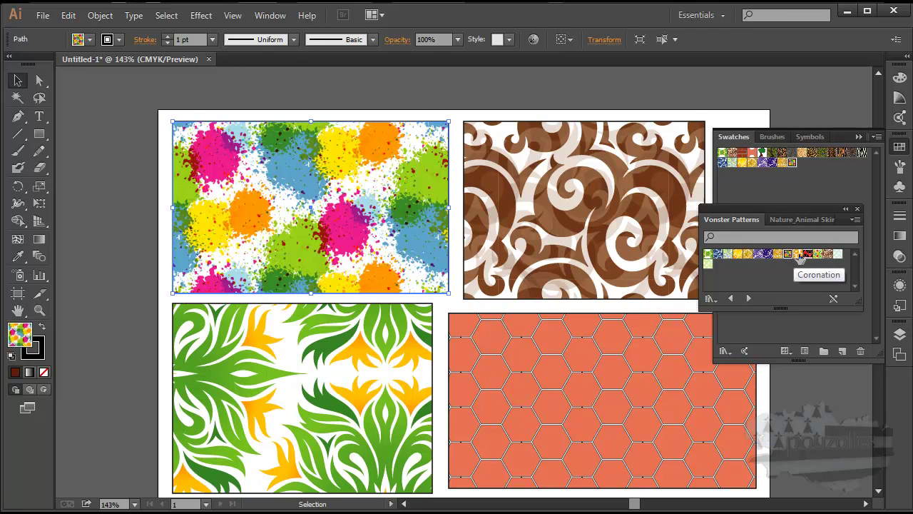
{"action": "left_click", "coordinate": [805, 257]}
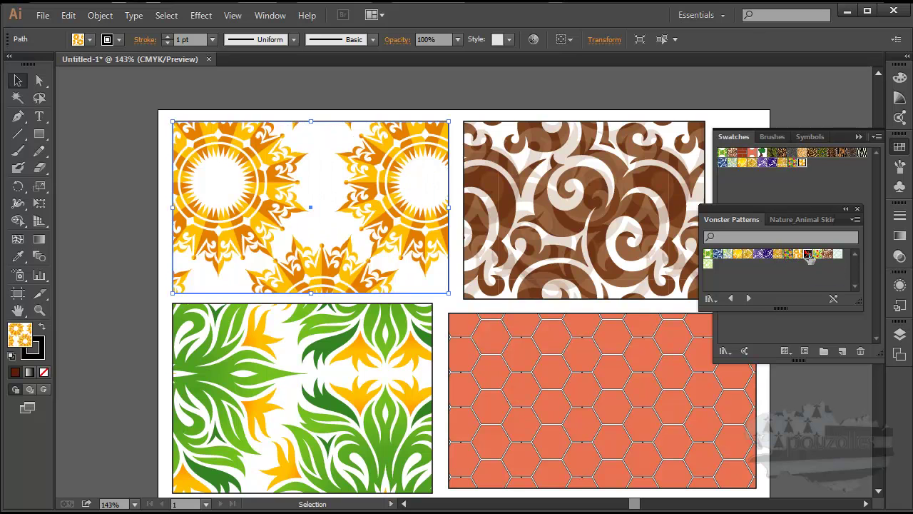
{"action": "left_click", "coordinate": [808, 255]}
{"action": "left_click", "coordinate": [827, 256]}
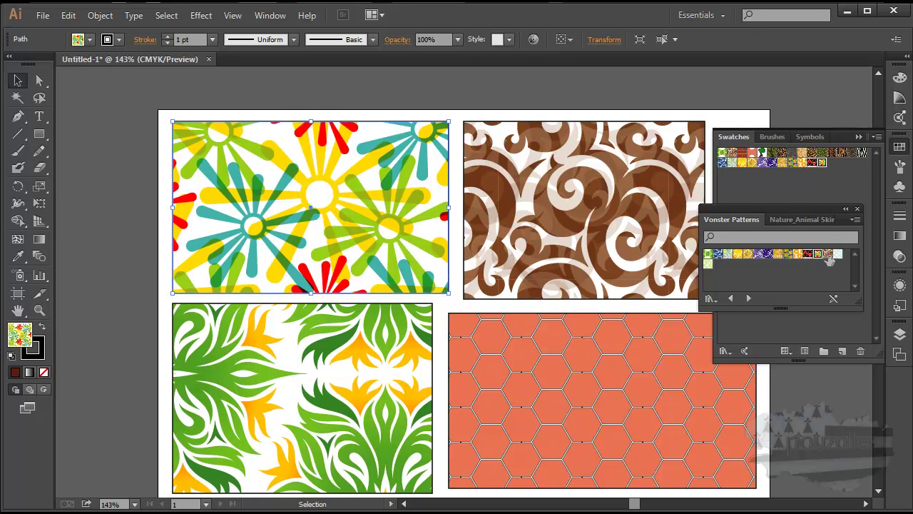
{"action": "left_click", "coordinate": [827, 254]}
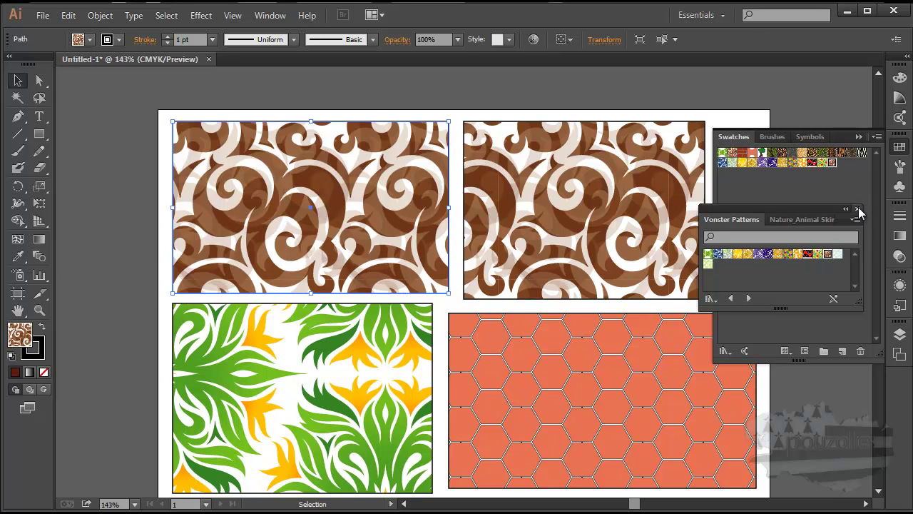
{"action": "left_click", "coordinate": [858, 207]}
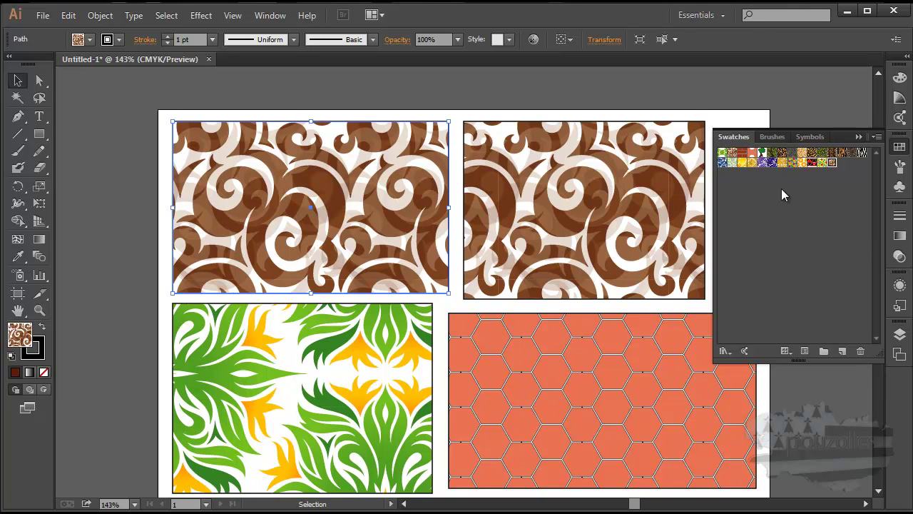